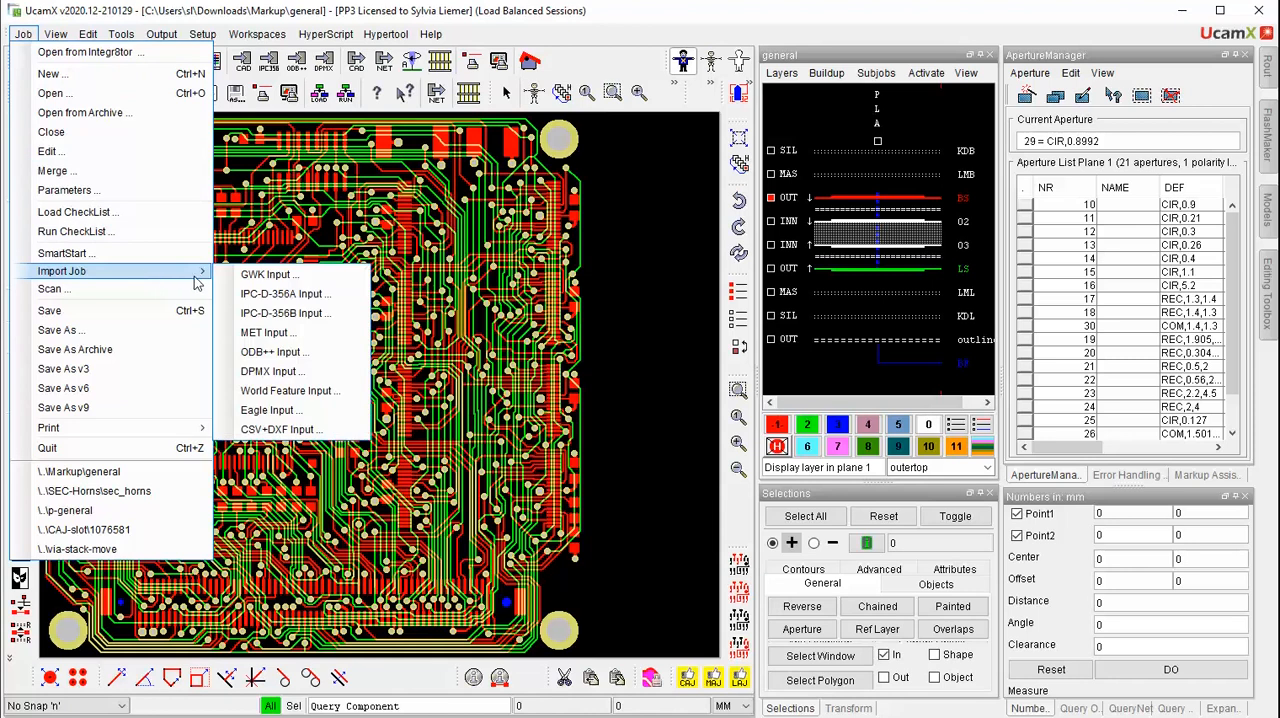
Import the DPMX job Zot.xml from the DPMX folder in Downloads and display its TOP layer, followed by LAYER2, in plane 1
click(268, 371)
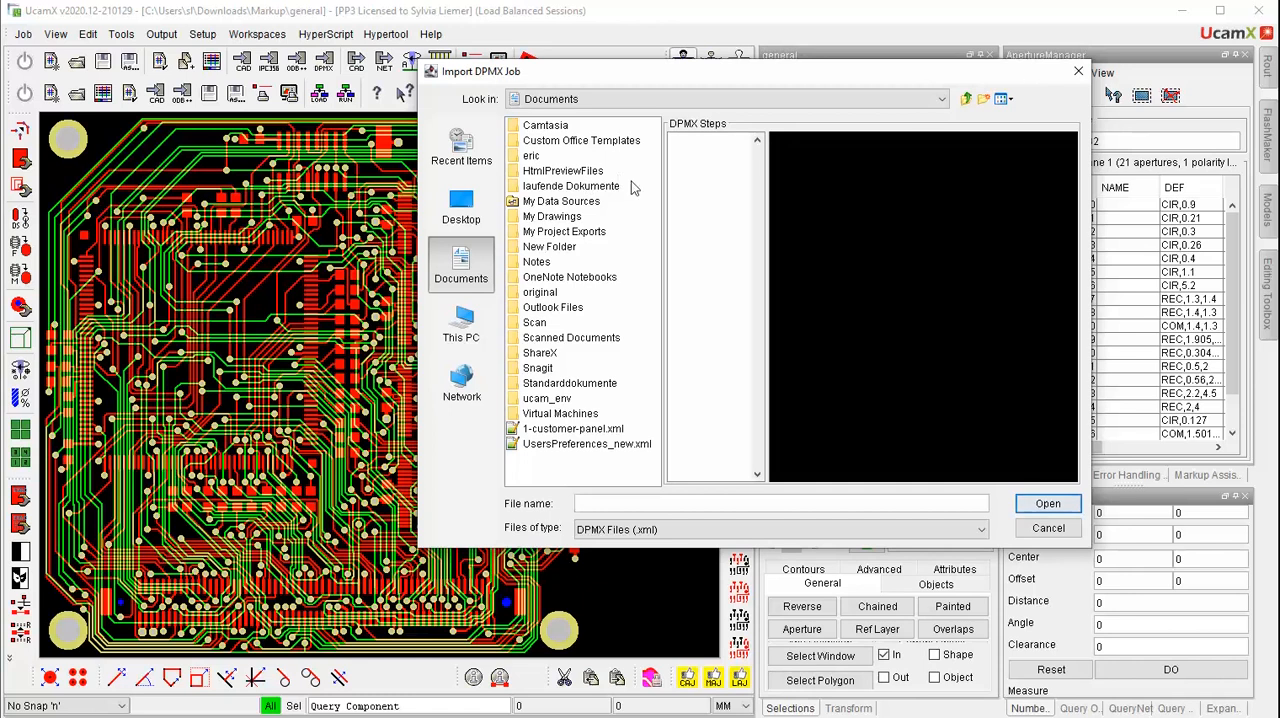
click(932, 103)
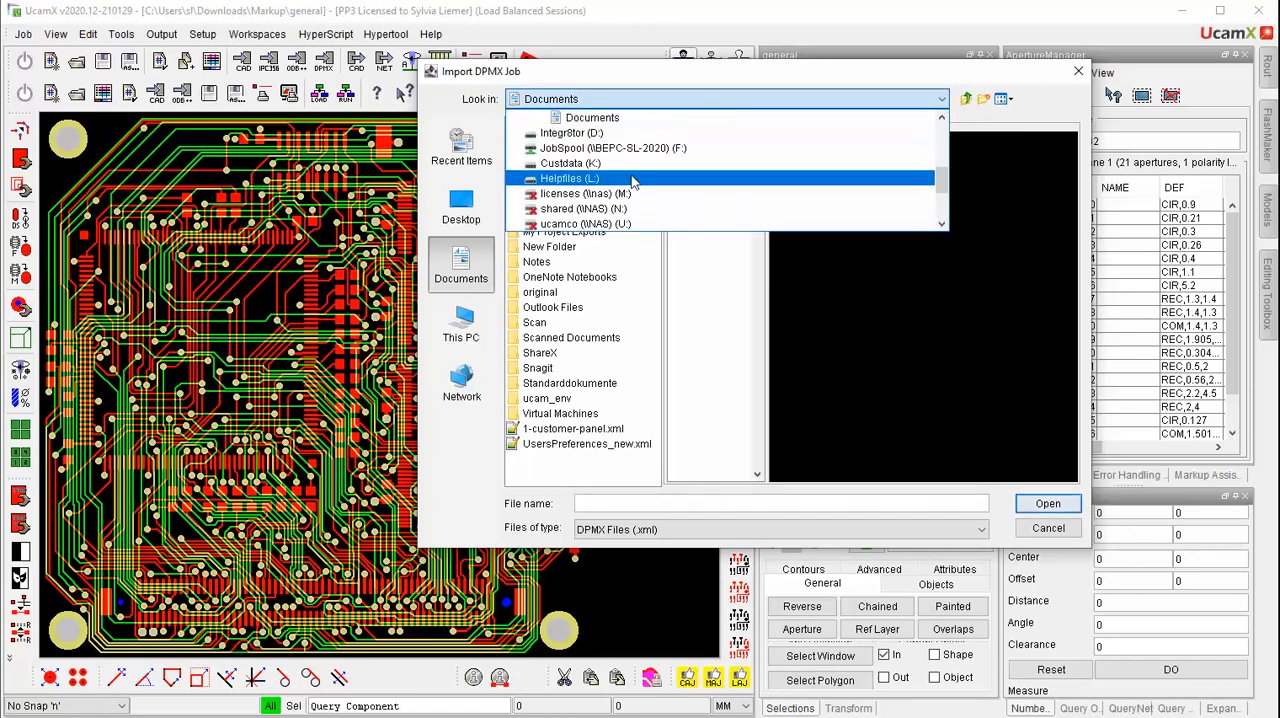
scroll(580, 165, up, 4)
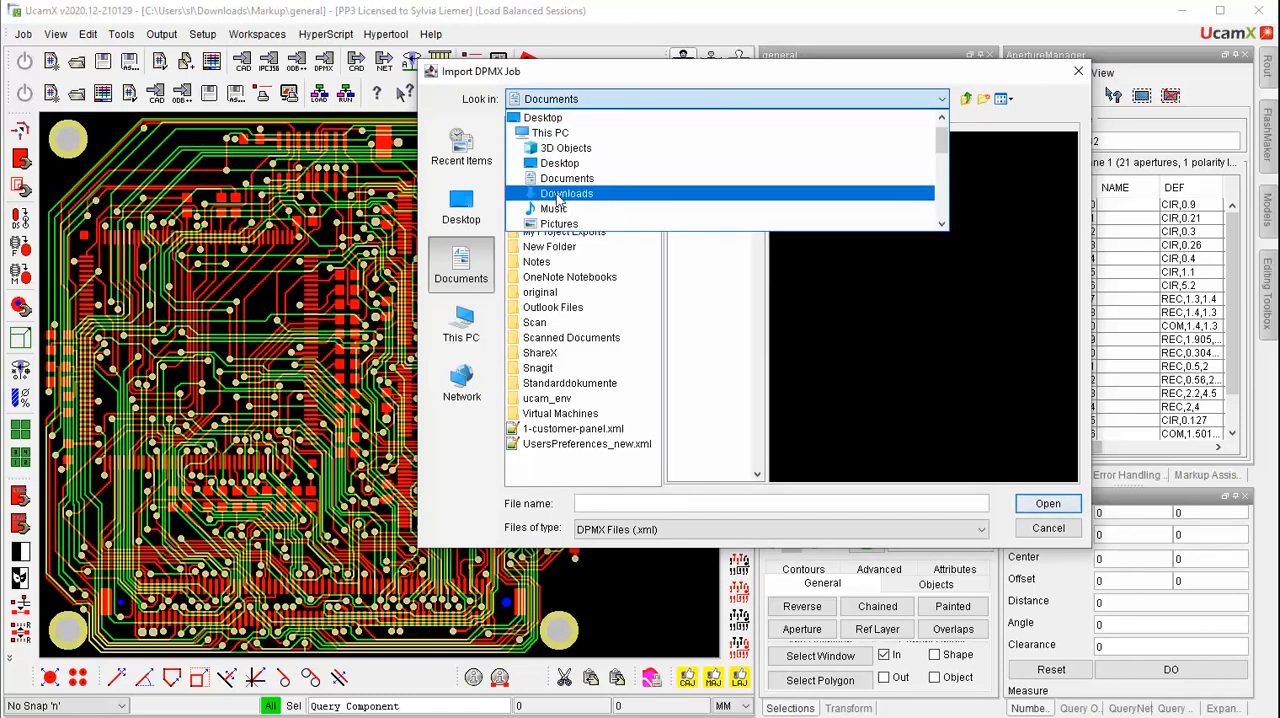
click(563, 194)
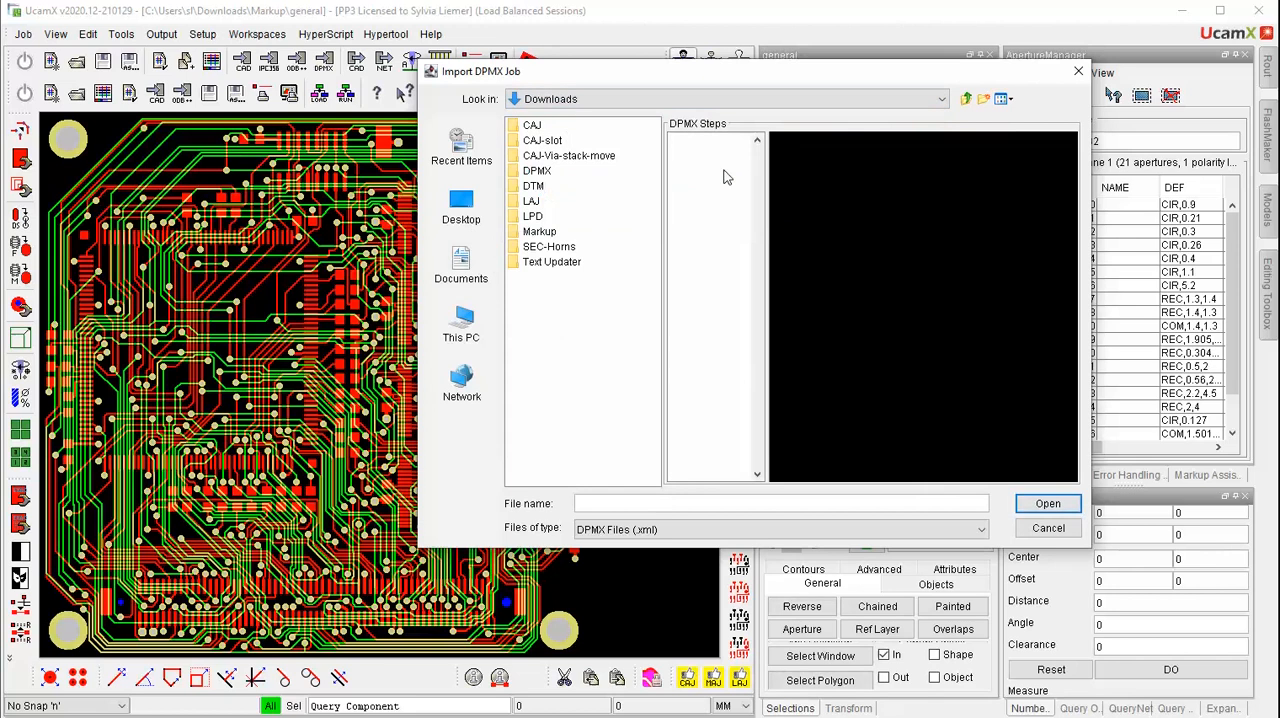
double_click(536, 171)
click(535, 156)
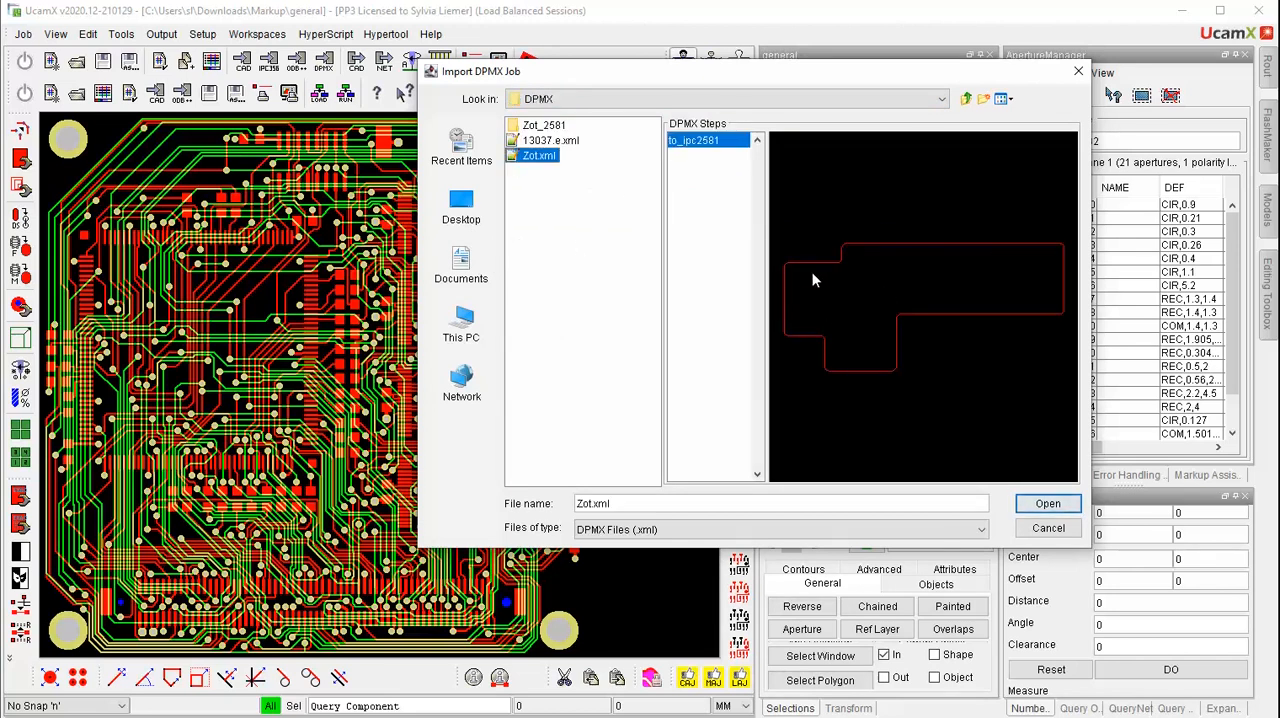
click(1047, 504)
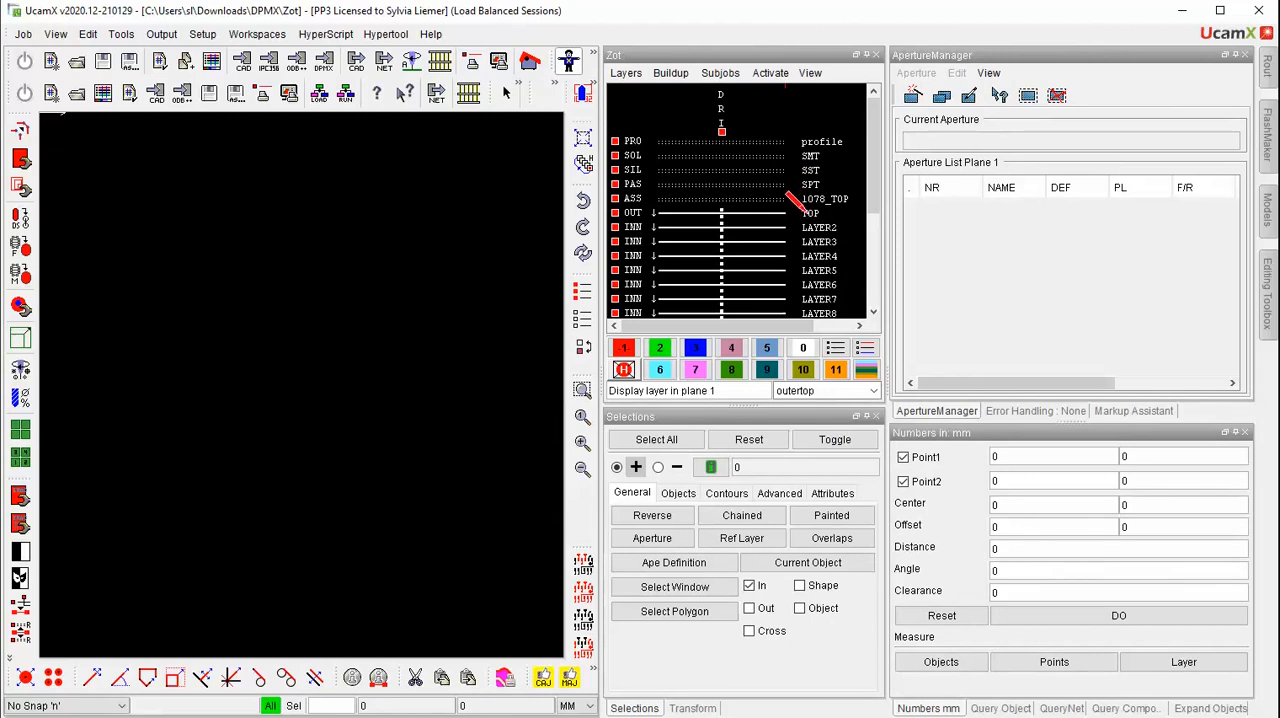
click(805, 212)
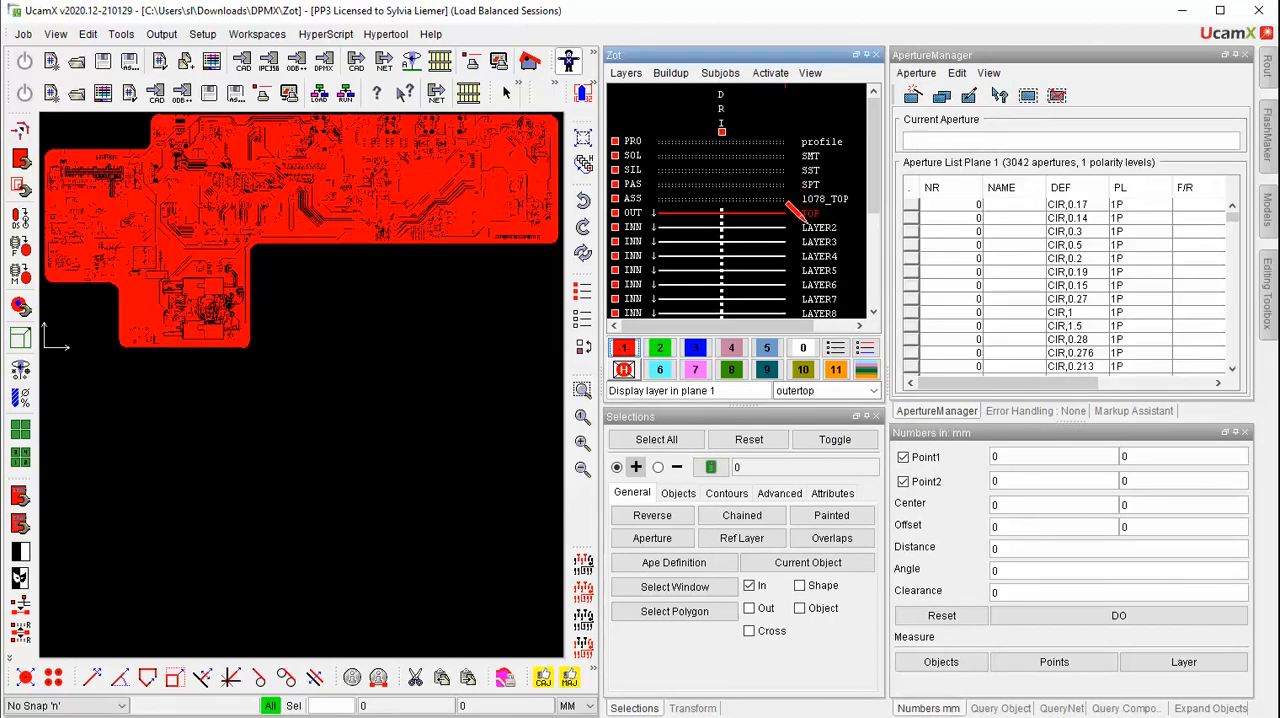
click(808, 227)
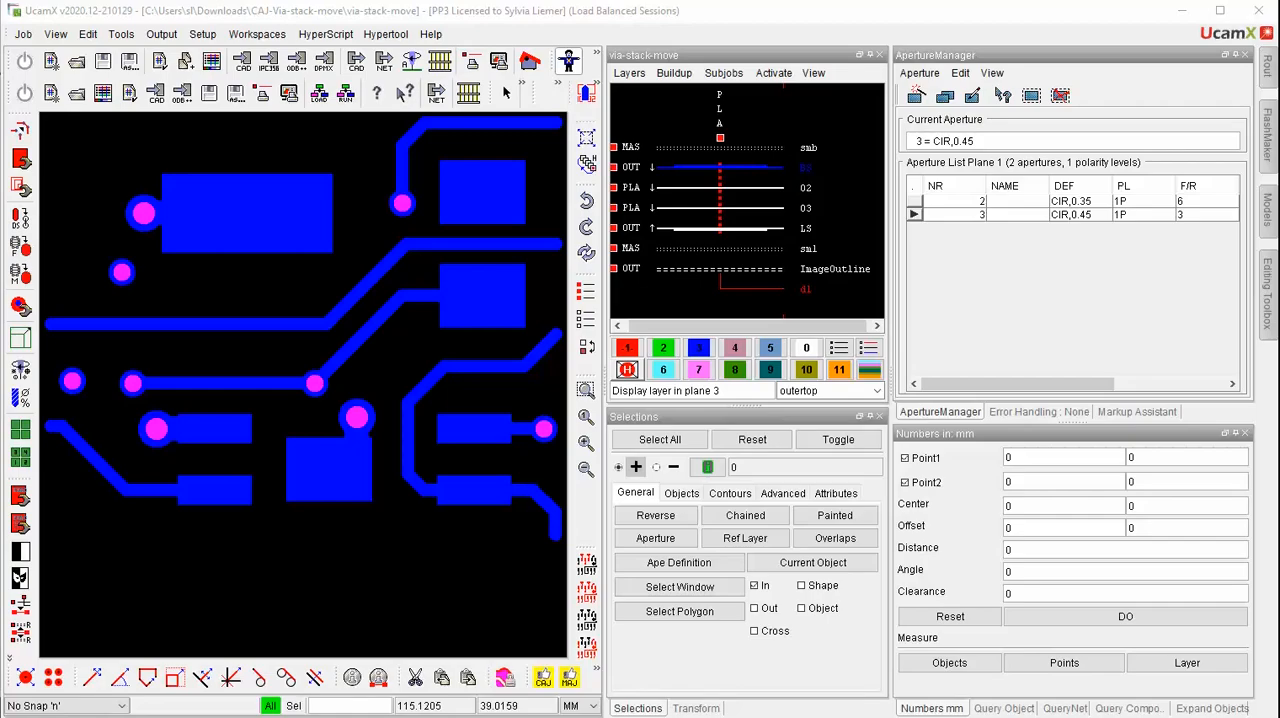
Run Verify and Adjust in the Copper Adjuster with the via-stack-move parameter set, review the resulting fault list, and close the adjuster
click(542, 678)
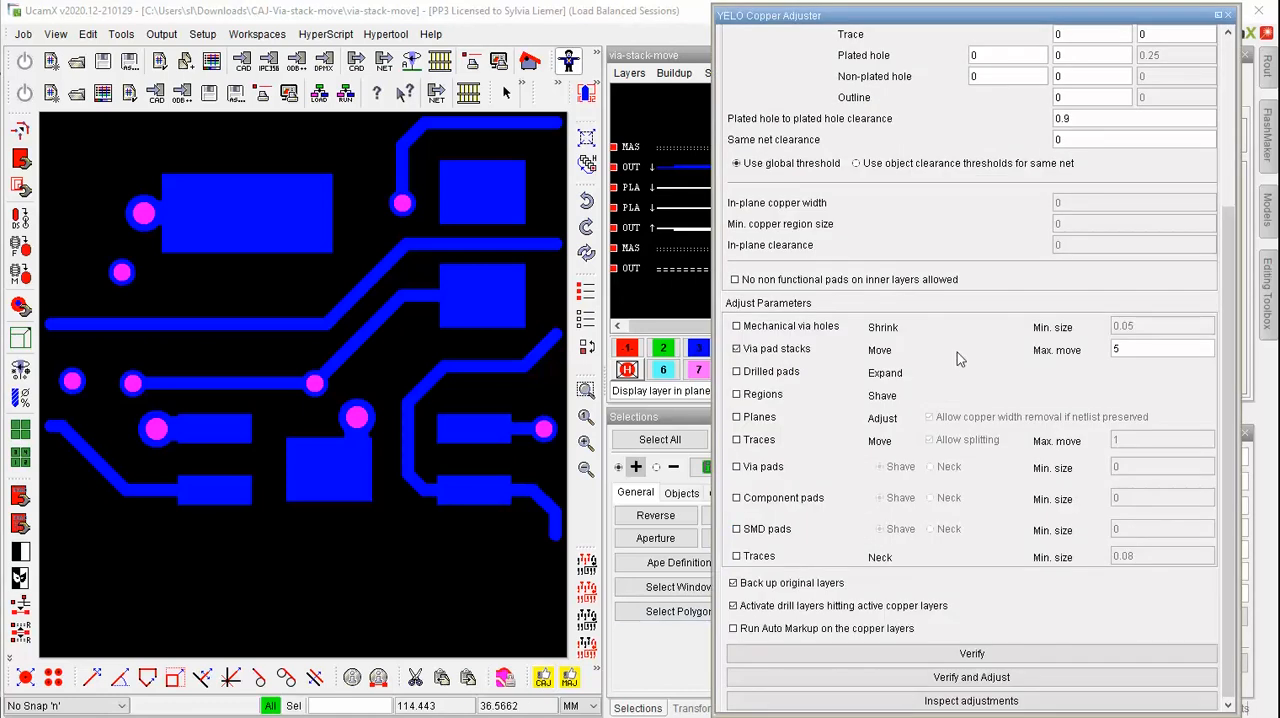
scroll(985, 333, up, 5)
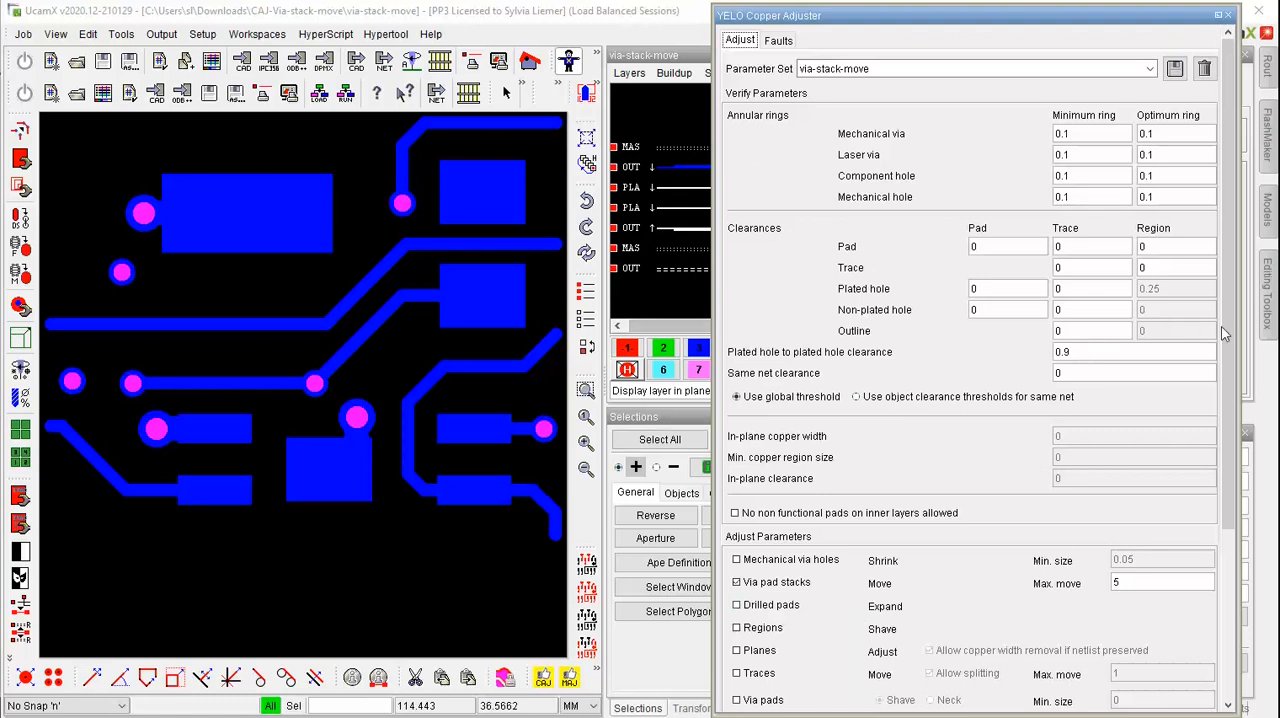
scroll(1221, 326, down, 5)
click(972, 676)
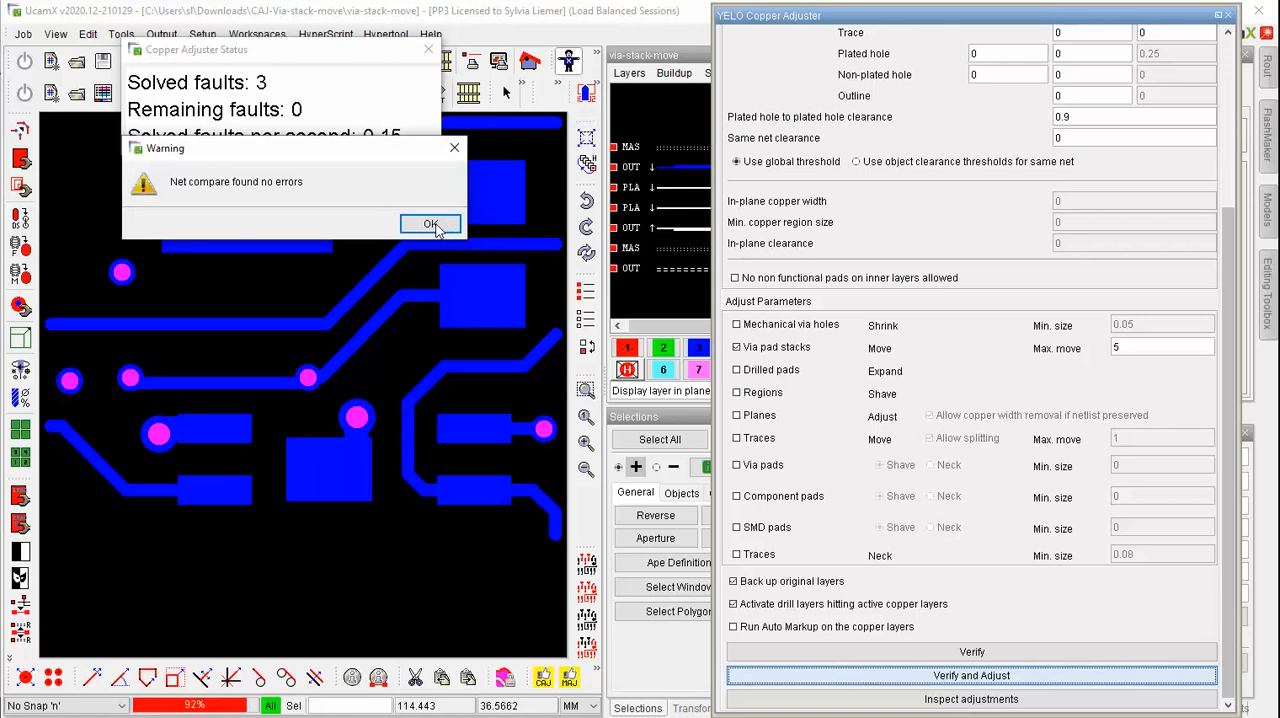
click(430, 224)
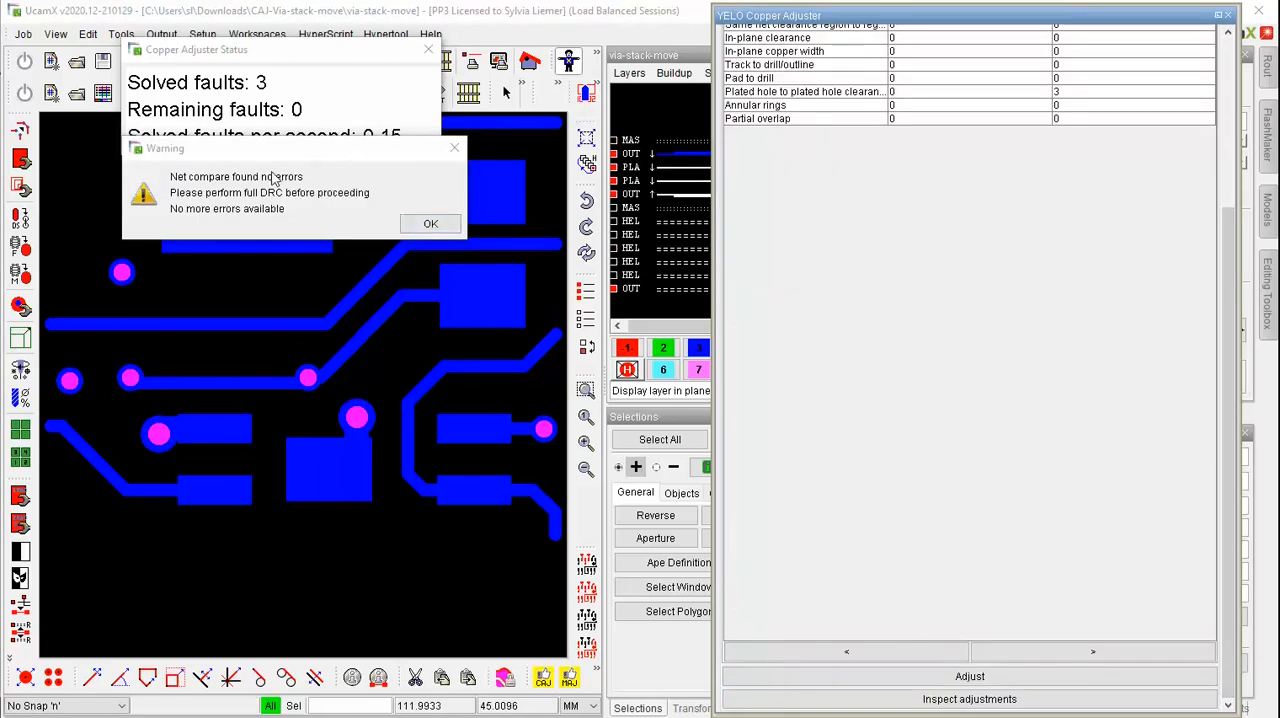
click(447, 224)
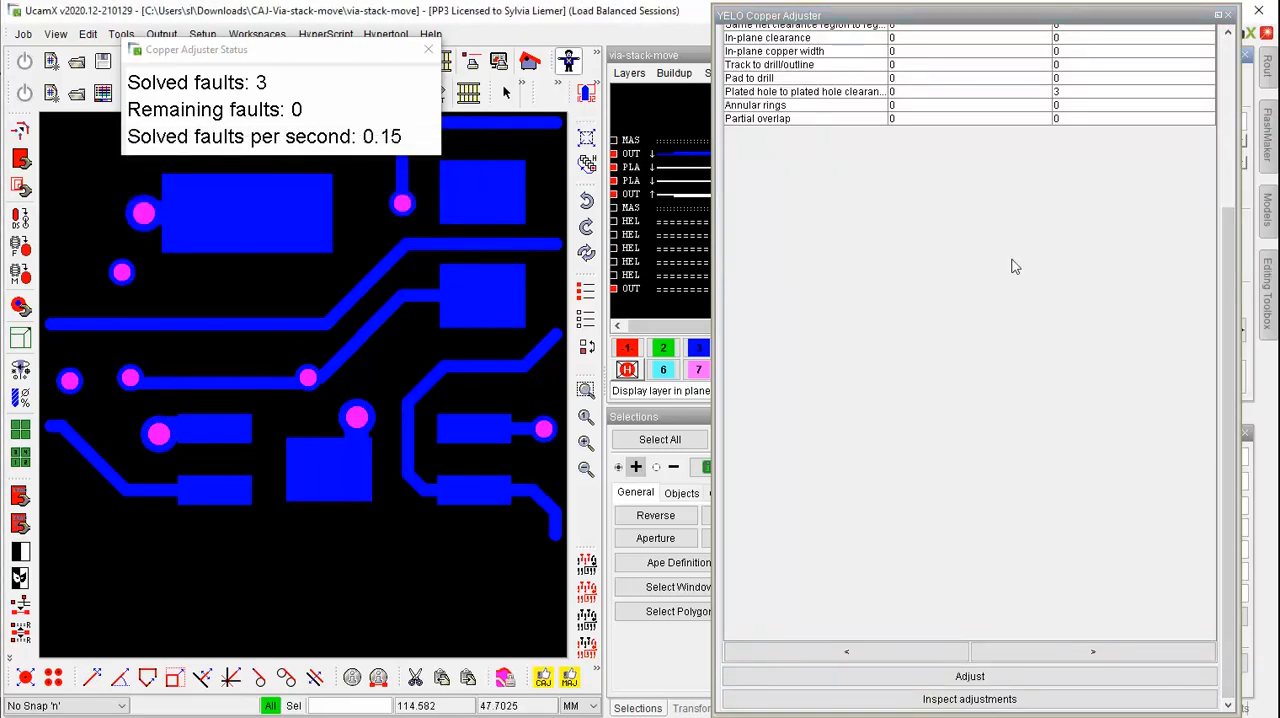
scroll(1226, 225, up, 5)
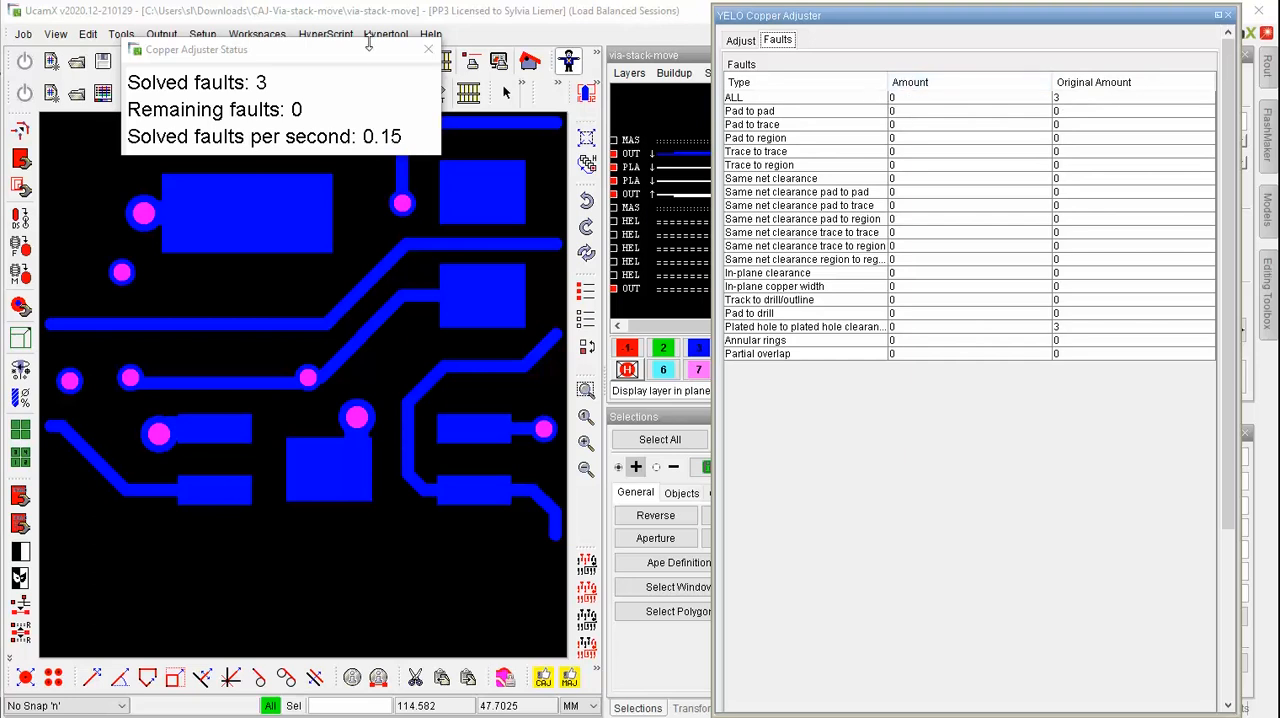
click(1228, 15)
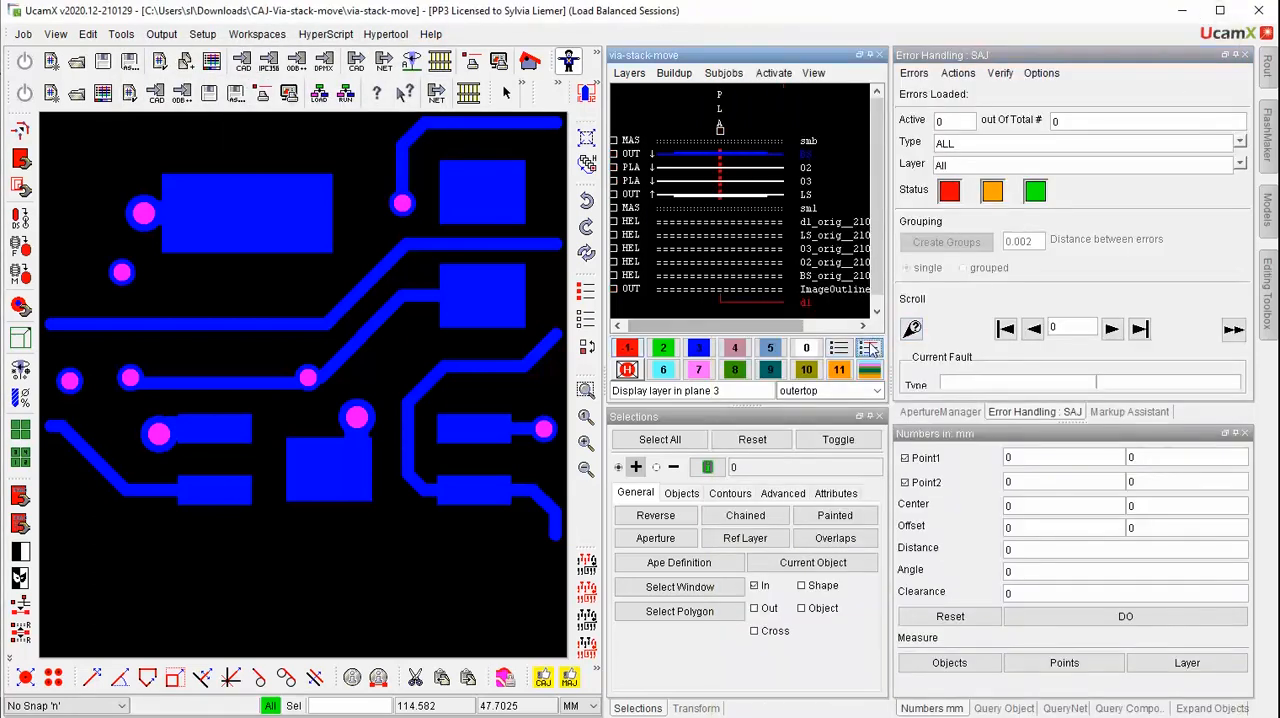
Clear the displayed layers and compare the adjusted drill layer d1 in plane 1 with its original backup in plane 3
click(838, 347)
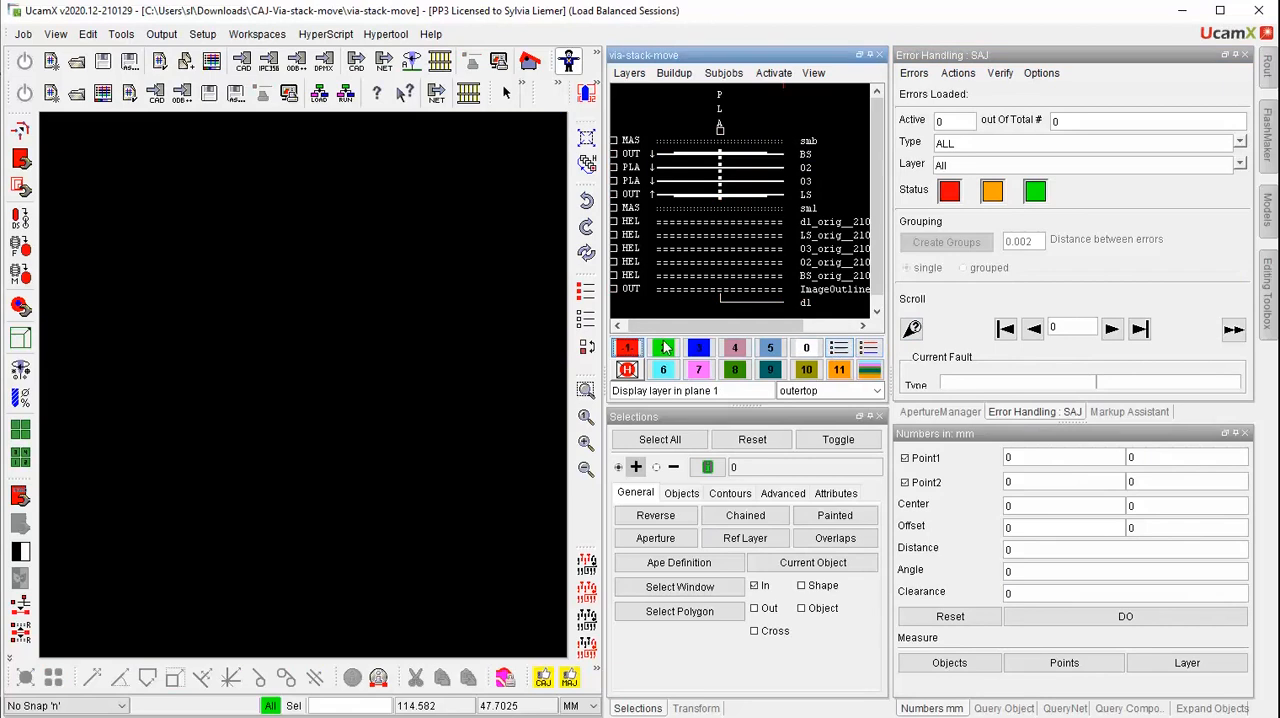
click(806, 303)
click(699, 348)
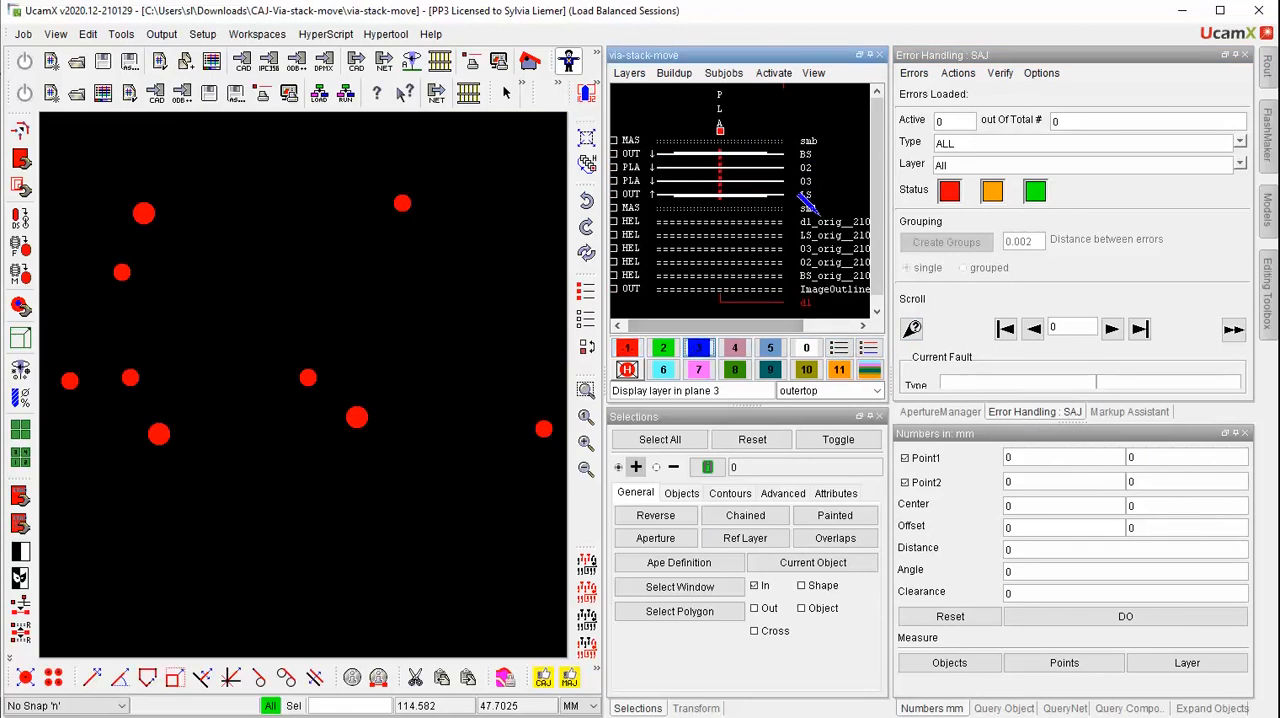
click(822, 220)
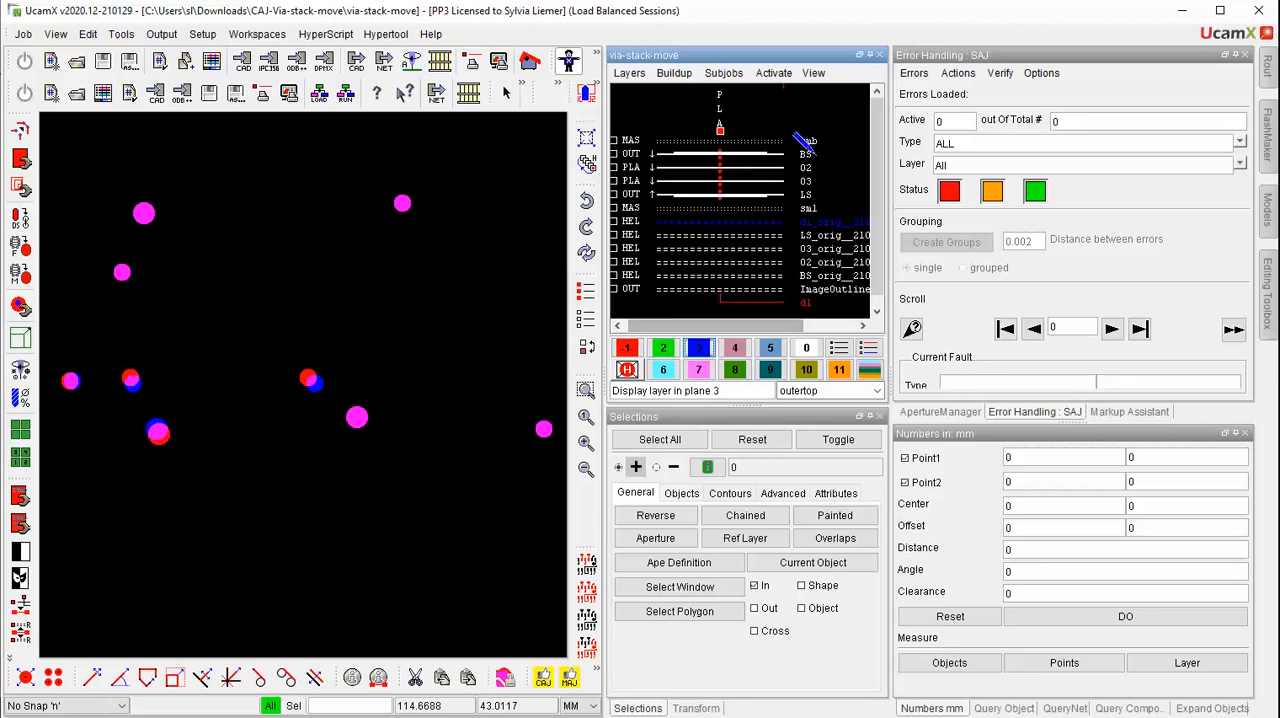
Inspect copper layers BS, 02, 03 and LS one after another in plane 3 against the adjusted drill layer
click(800, 148)
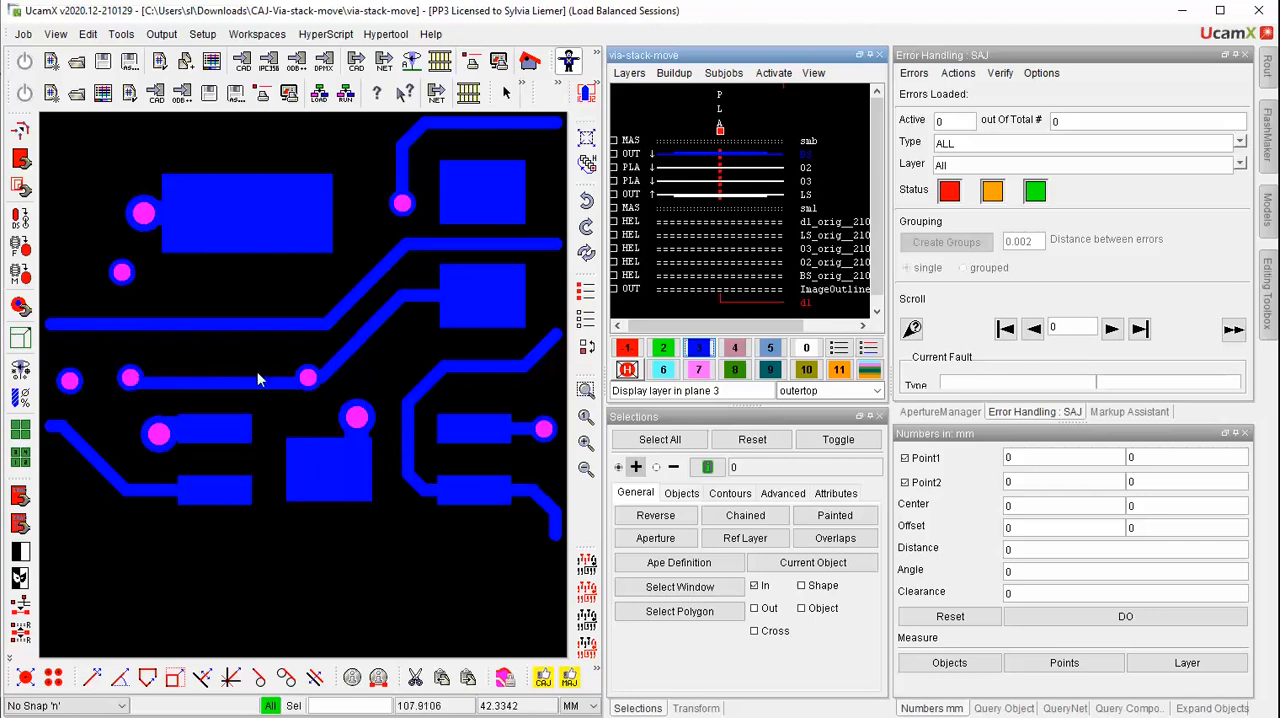
click(790, 166)
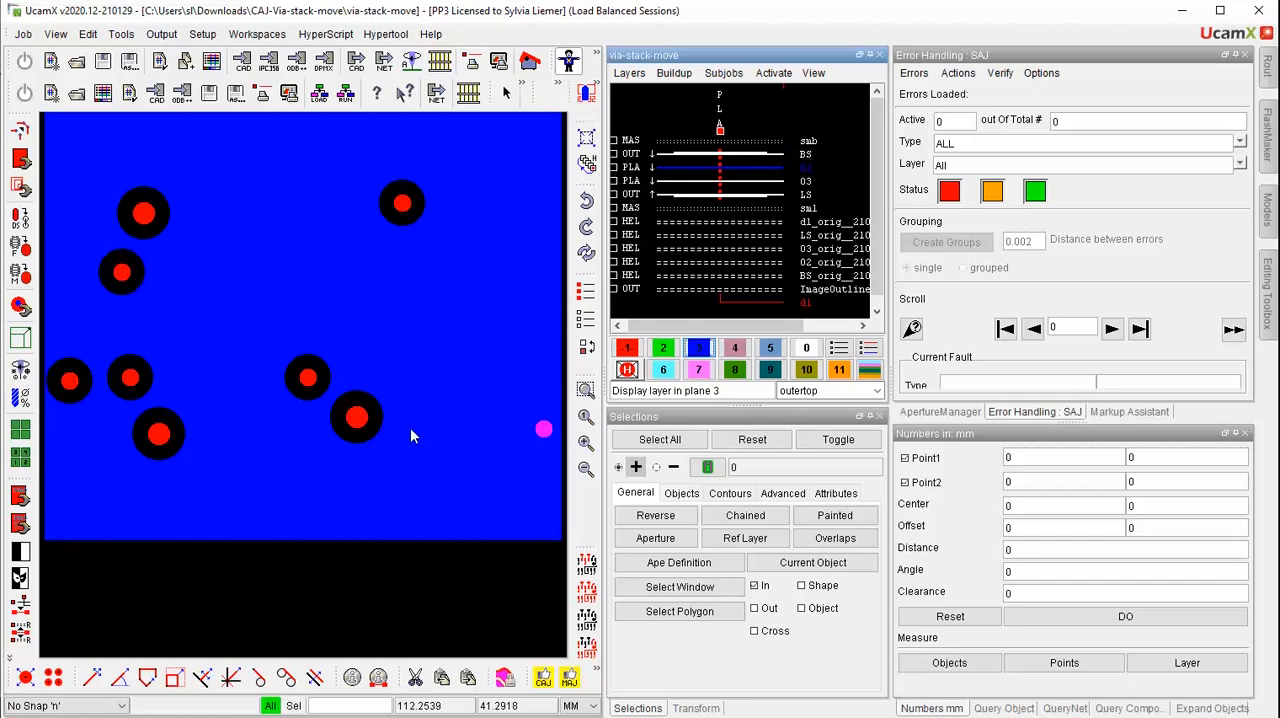
click(789, 180)
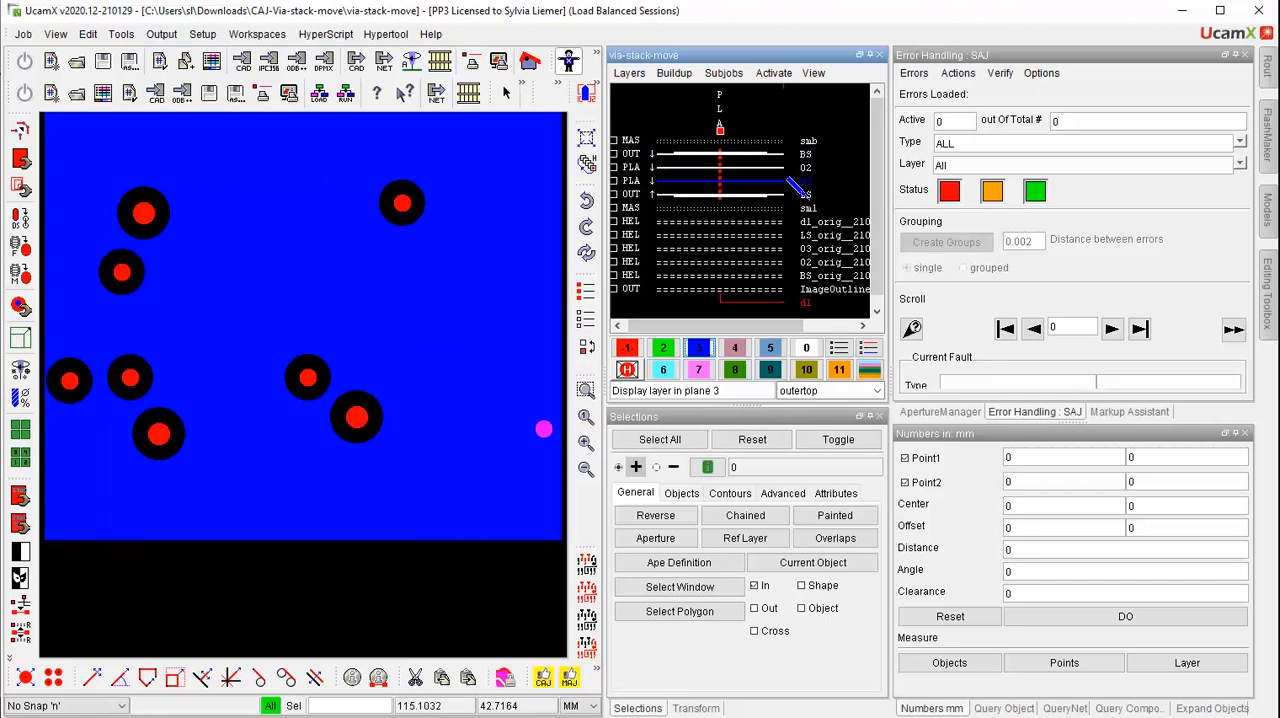
click(791, 193)
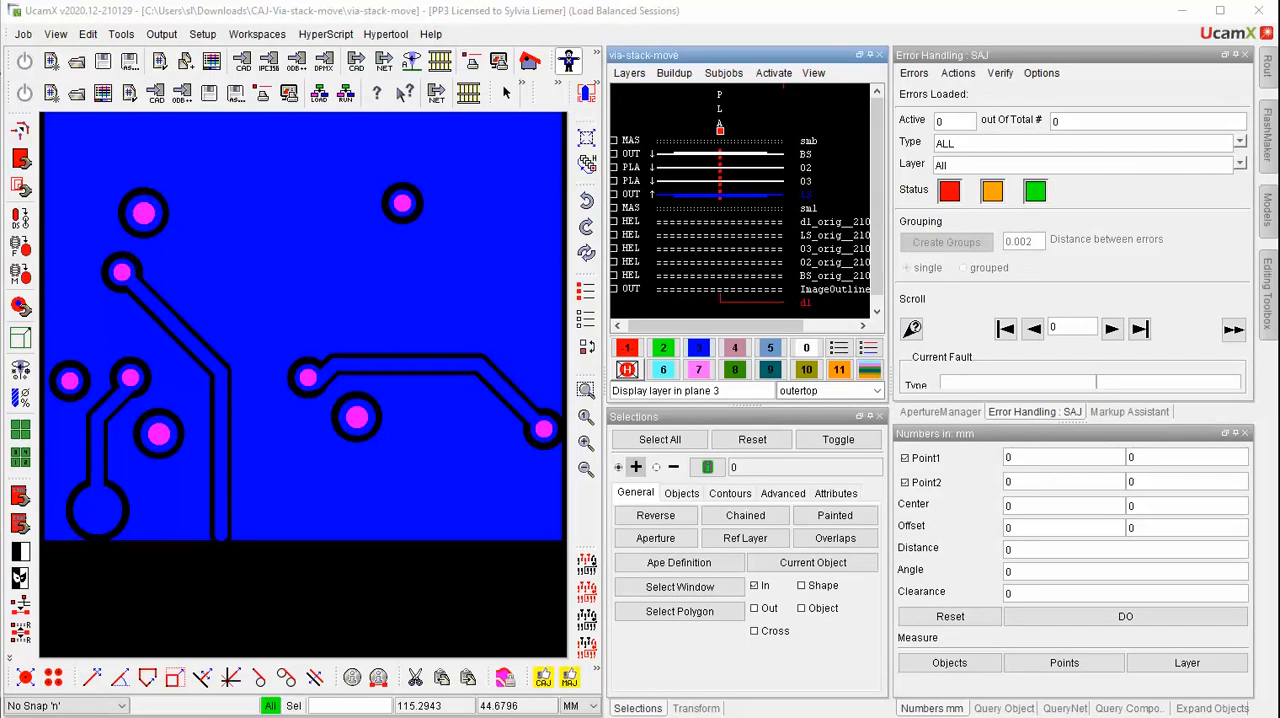
Reopen the Copper Adjuster and review the same net clearance value and the object clearance thresholds option among its adjust settings
click(568, 679)
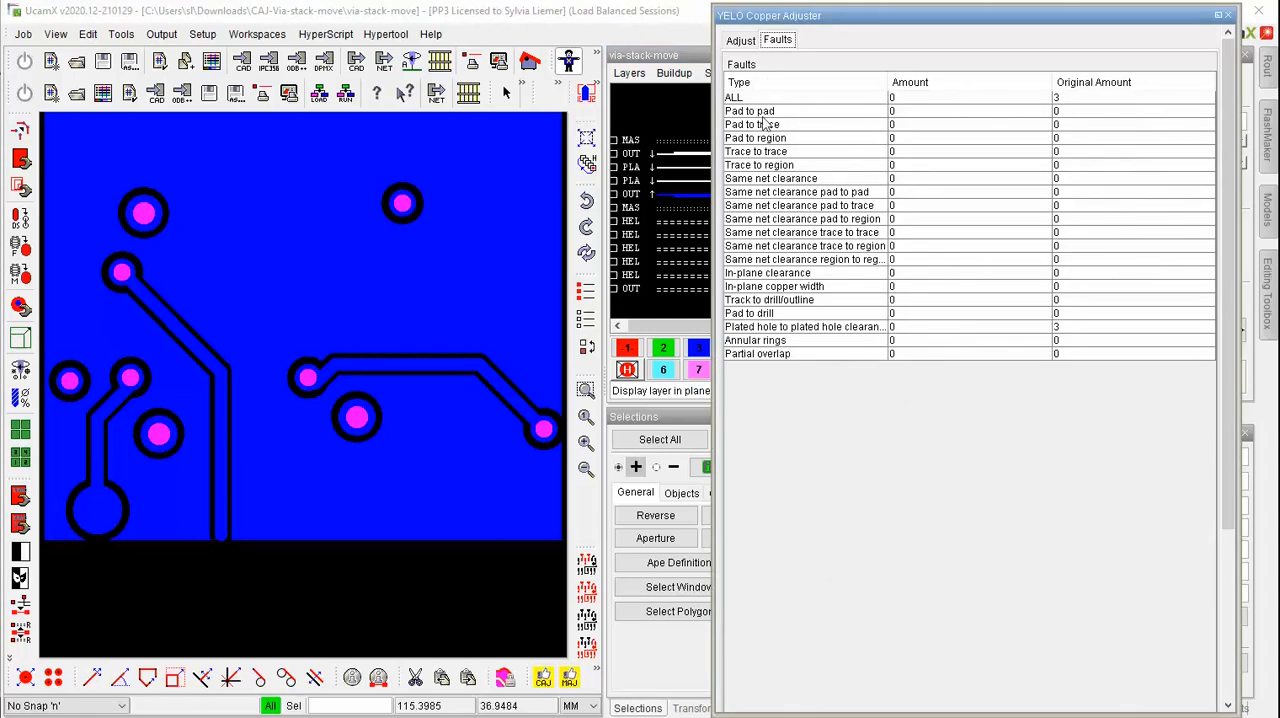
click(741, 41)
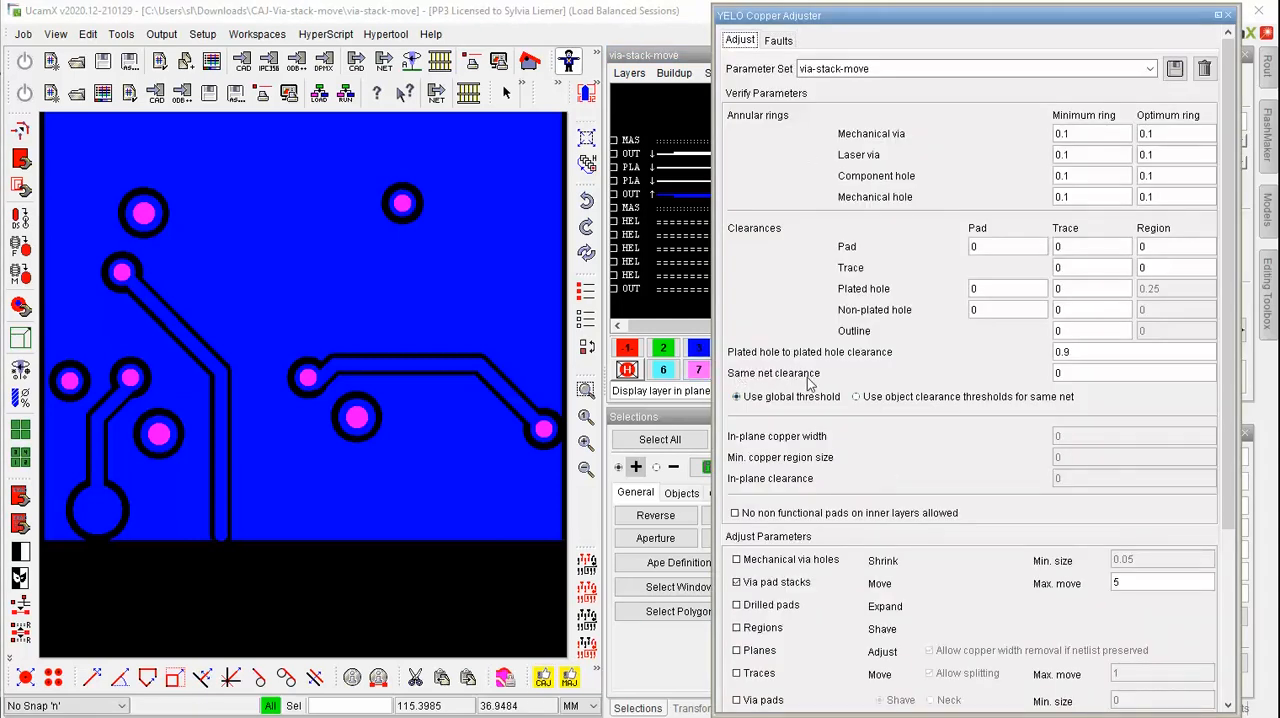
click(1081, 372)
click(868, 400)
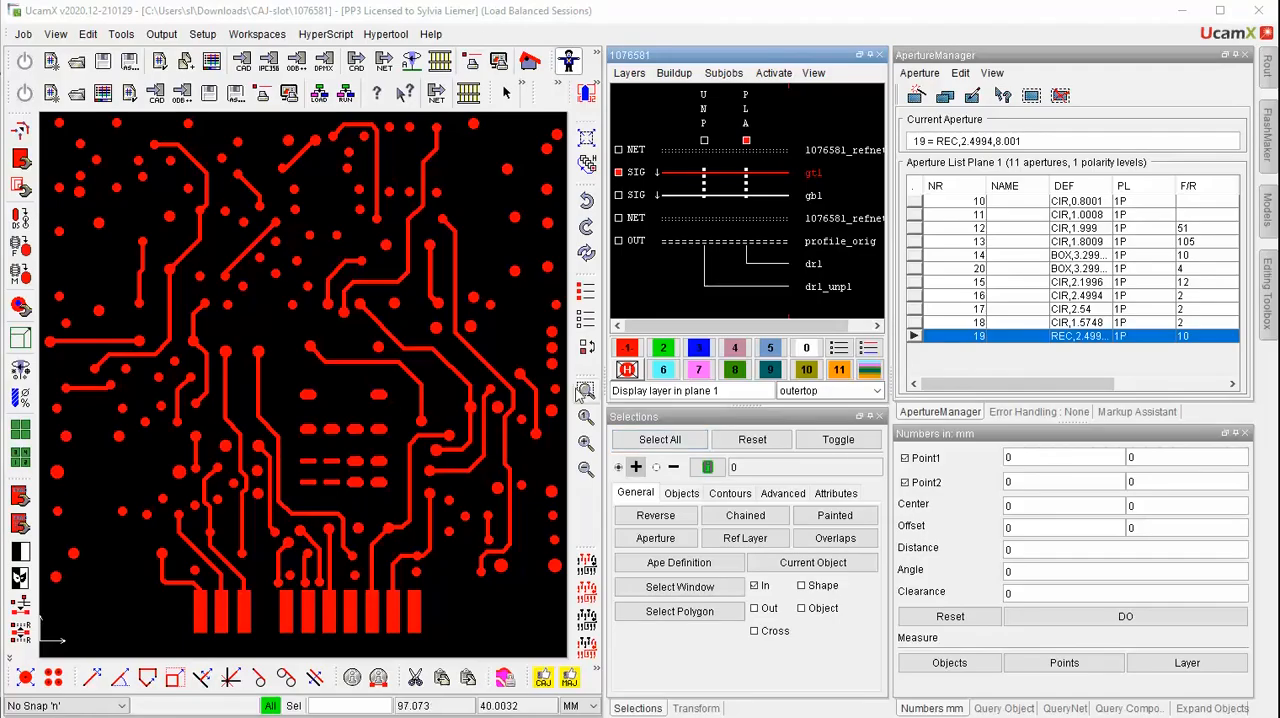
Zoom in on the slotted pads of the gtl layer and overlay the drl drill layer in plane 3
click(586, 392)
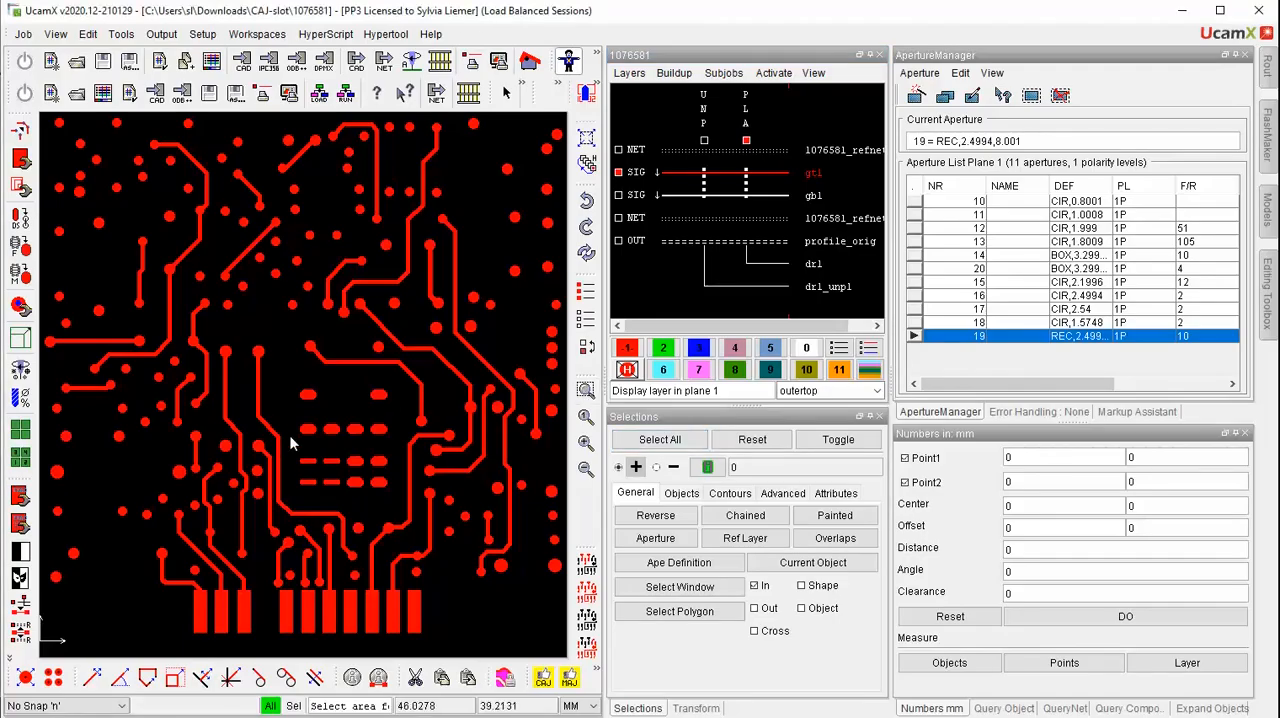
drag(285, 439, 369, 532)
click(369, 532)
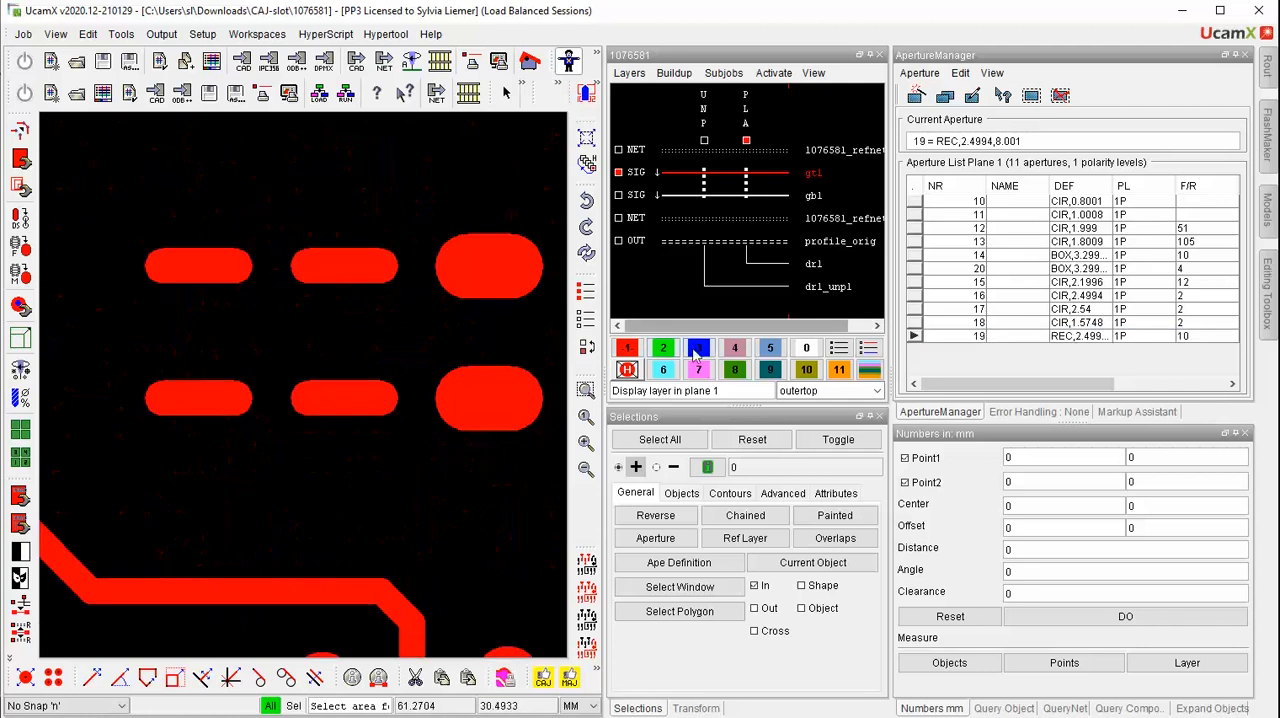
click(815, 262)
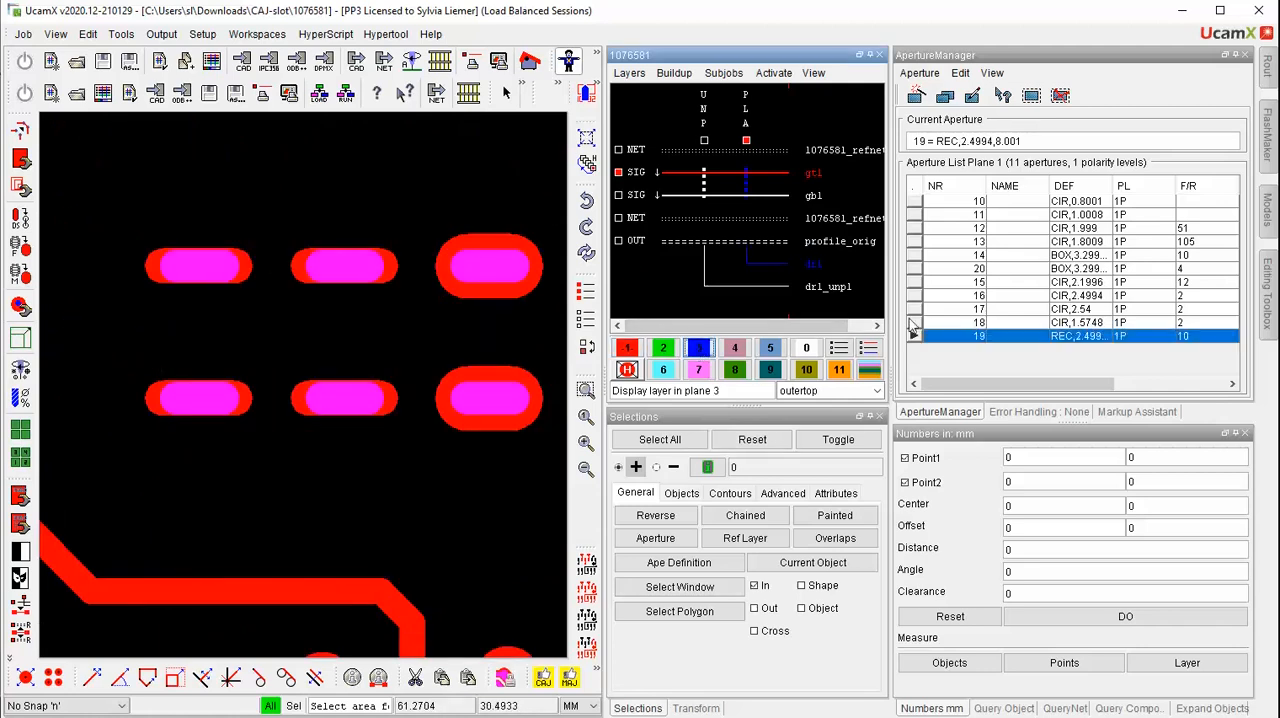
Run Verify and Adjust with the PAJ parameter set, 0.3 component hole rings and drilled pad expansion, and close the result windows
click(543, 679)
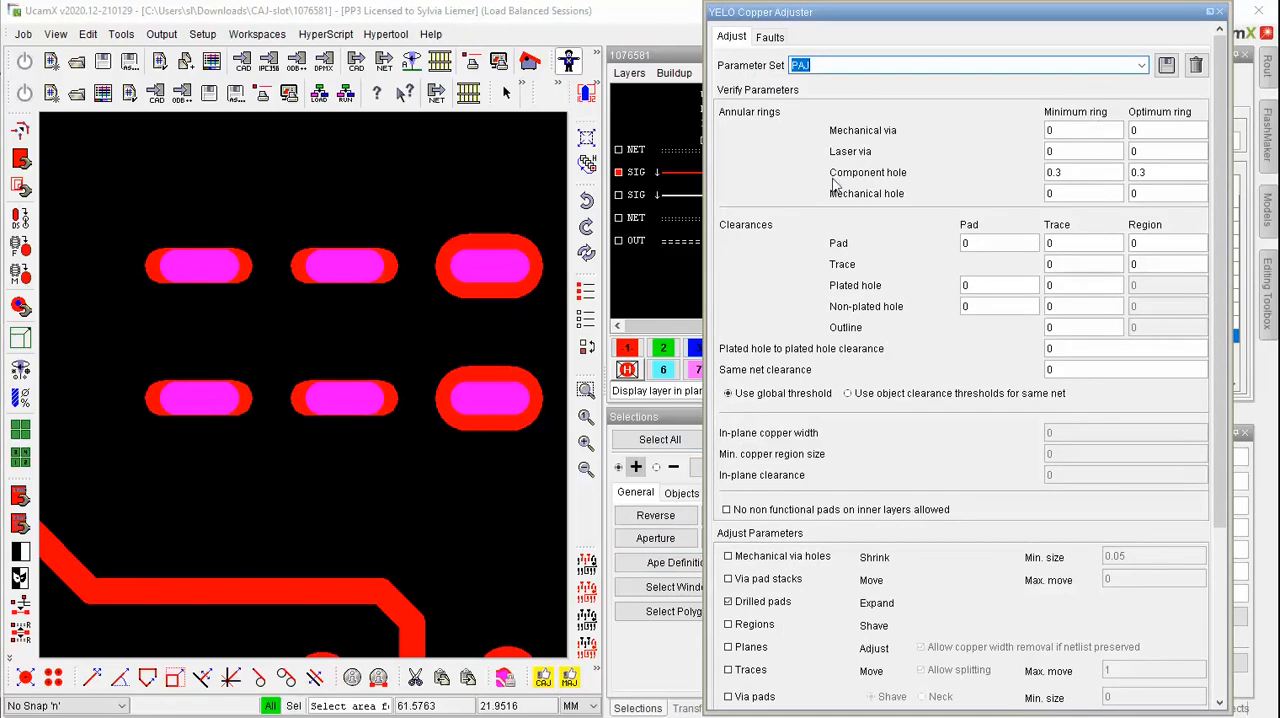
double_click(1093, 173)
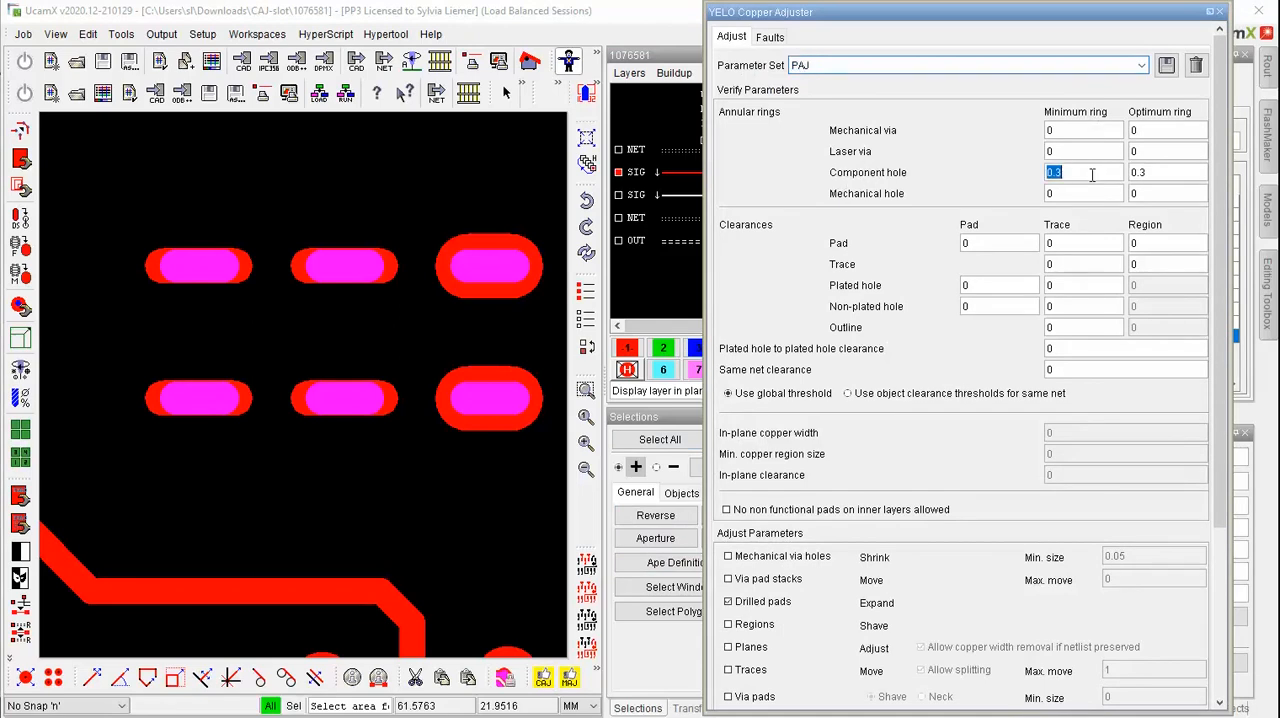
double_click(1189, 177)
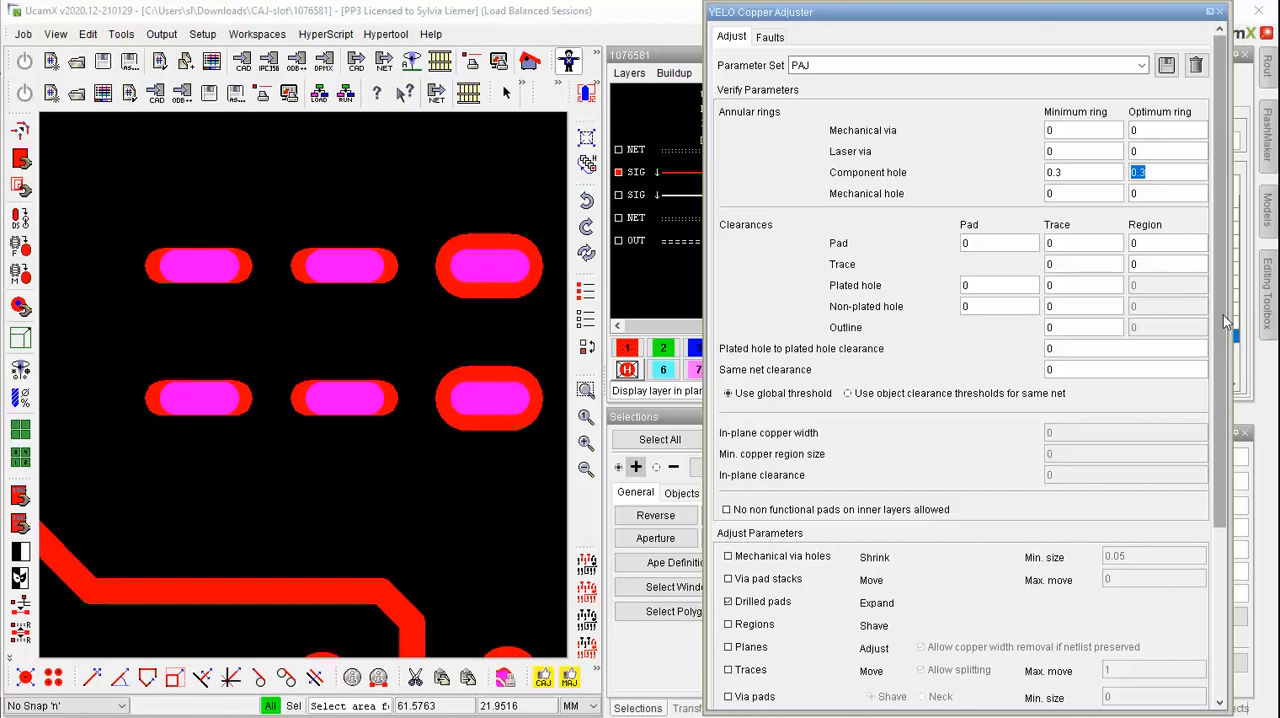
scroll(1223, 315, down, 3)
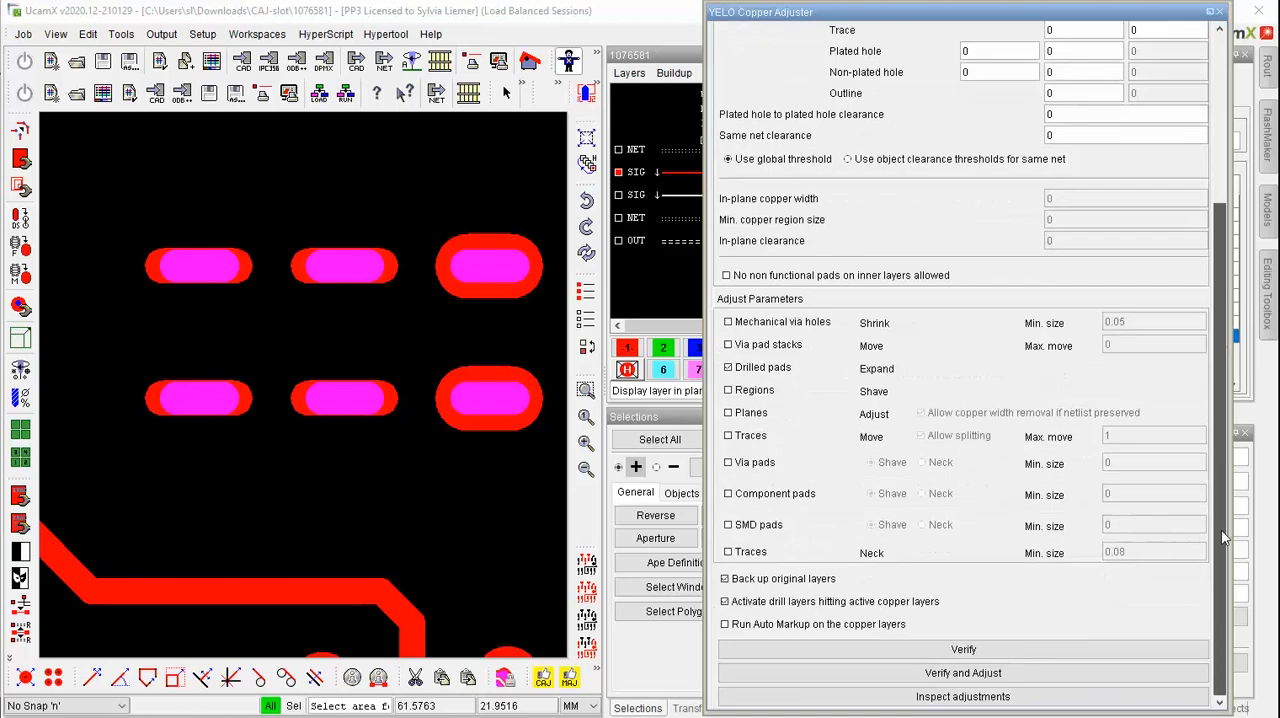
click(961, 678)
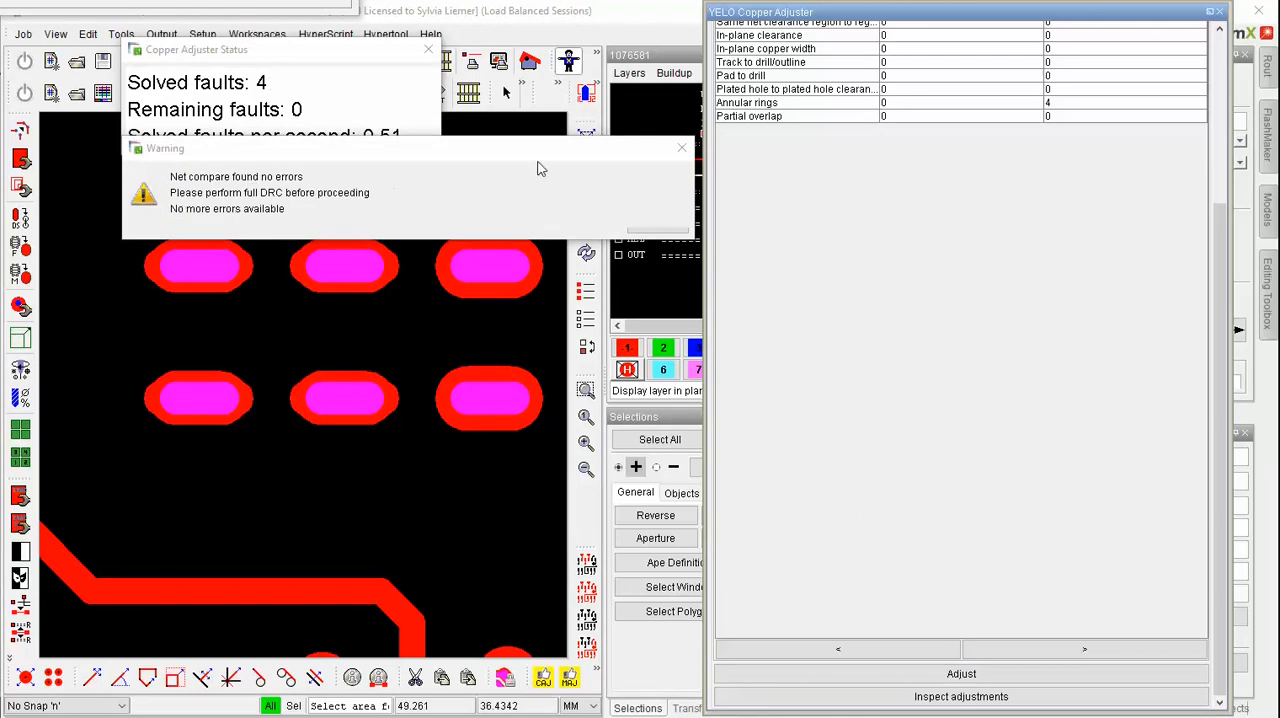
click(680, 150)
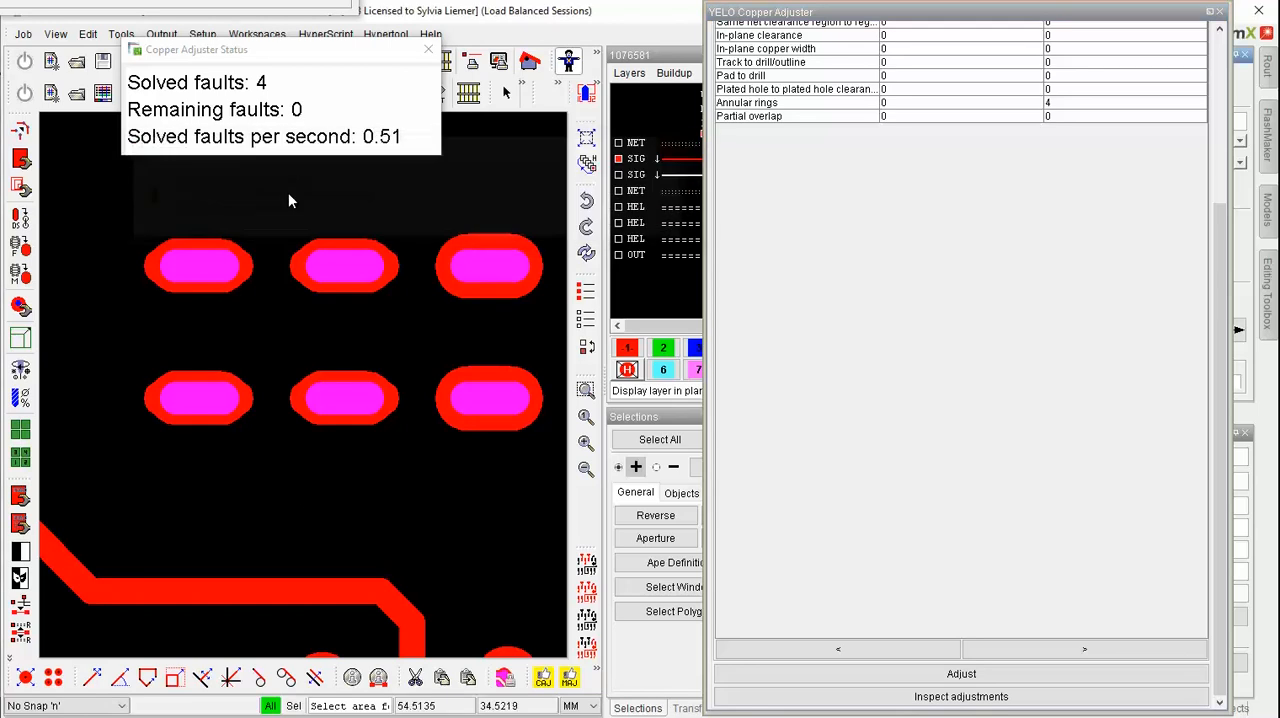
click(428, 50)
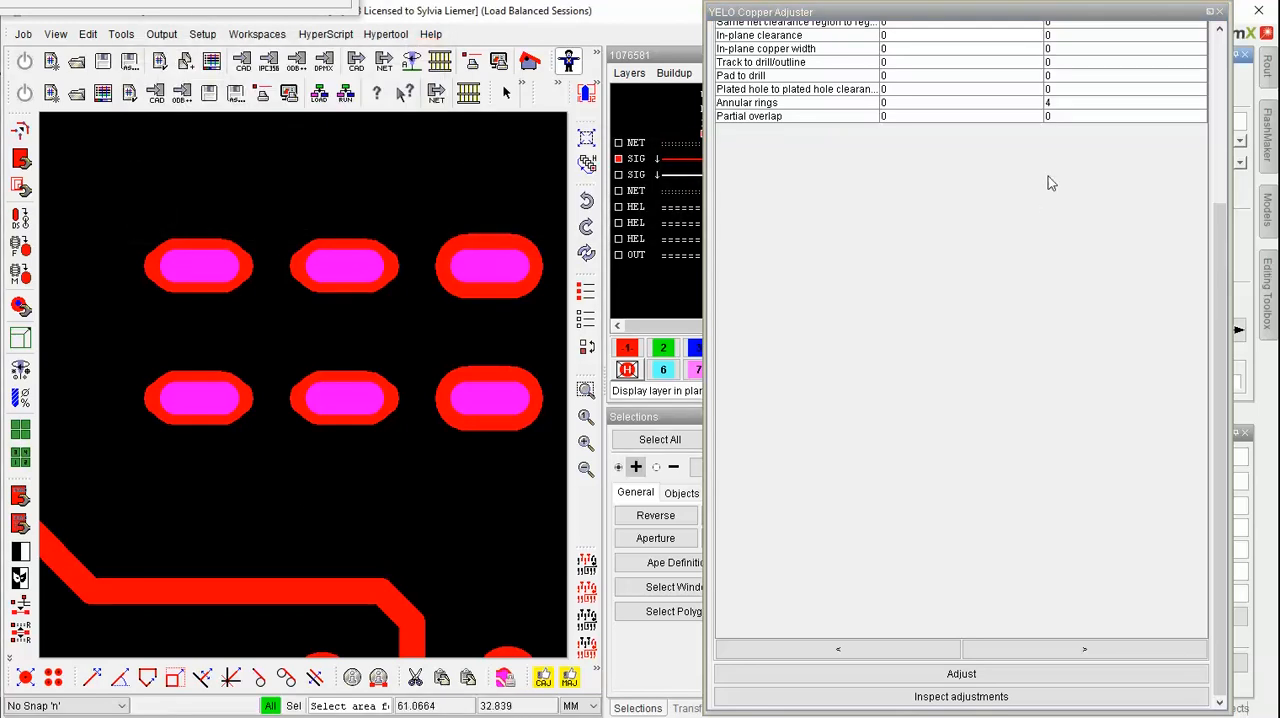
drag(1220, 241, 1213, 75)
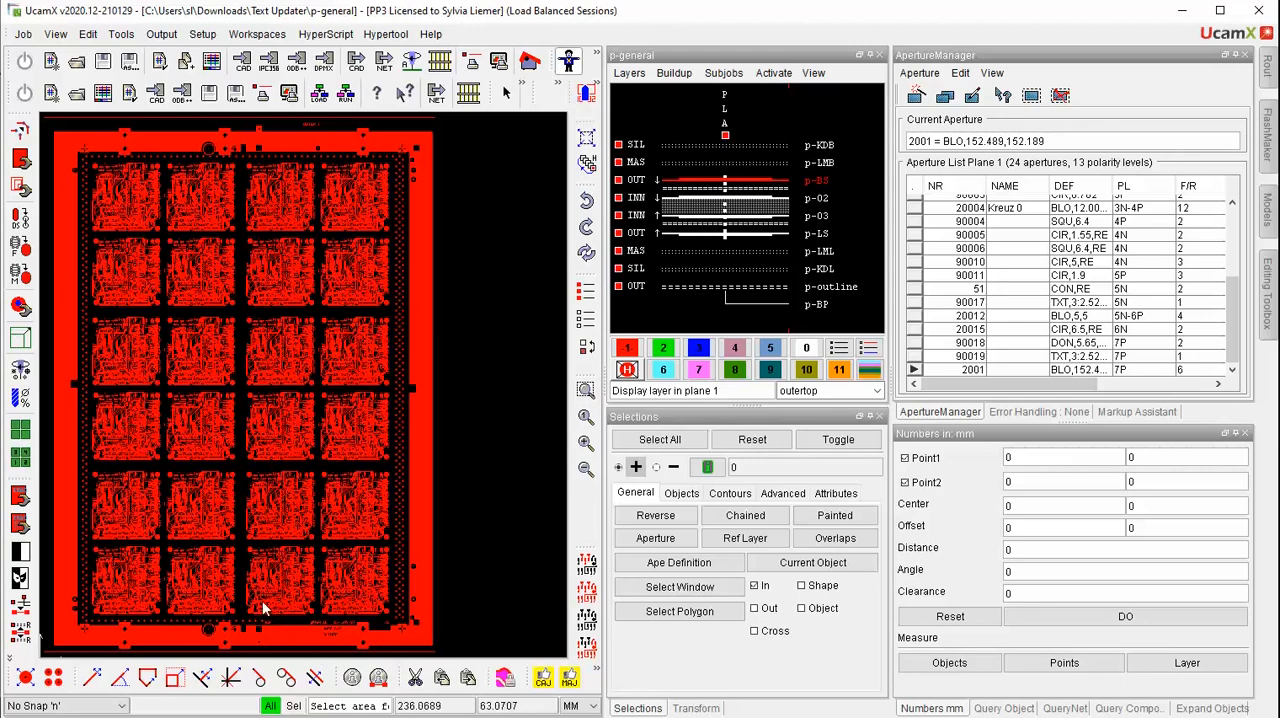
Examine the texts along the panel's lower edge and the 3mm ape text lines on the upper-left board
drag(293, 602, 414, 659)
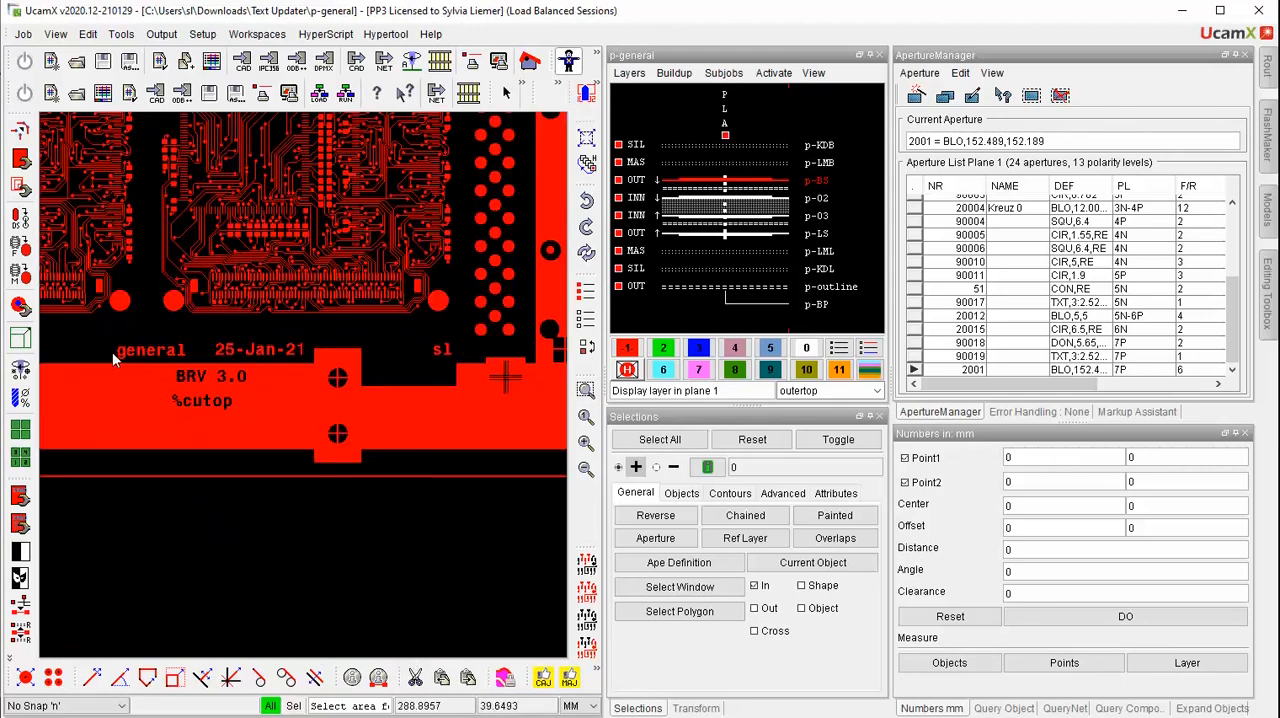
click(586, 417)
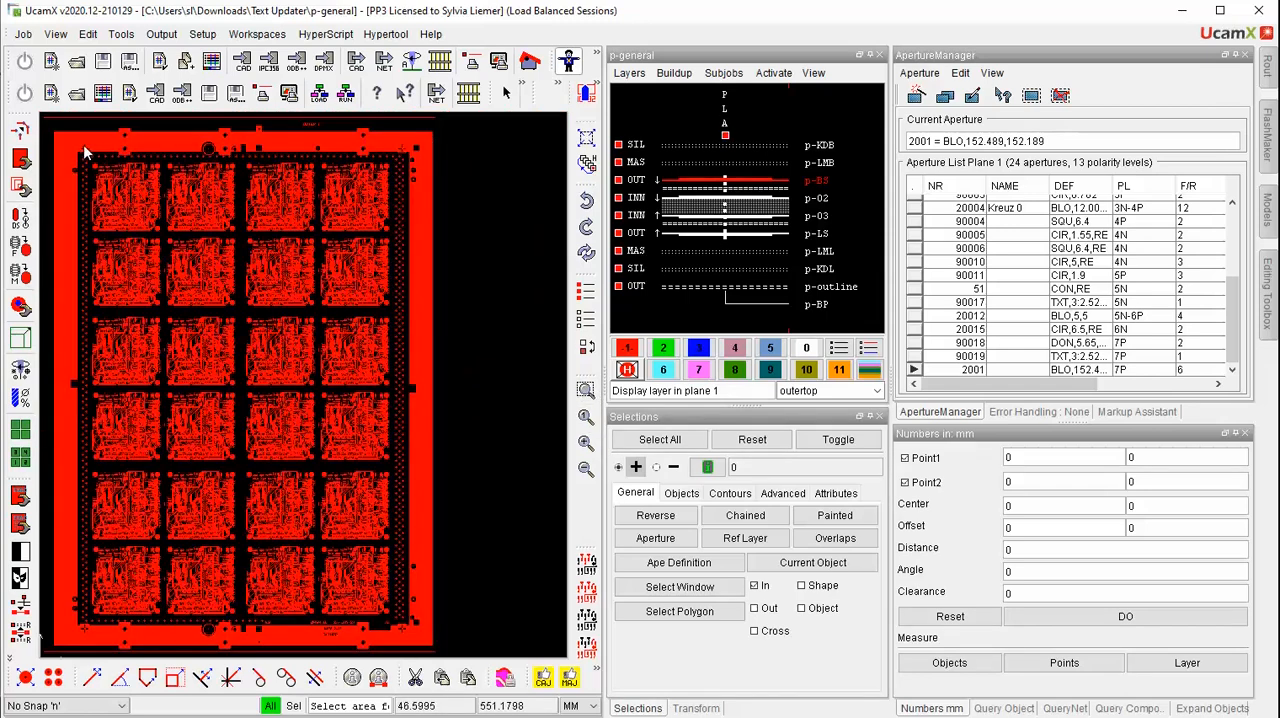
drag(86, 154, 130, 188)
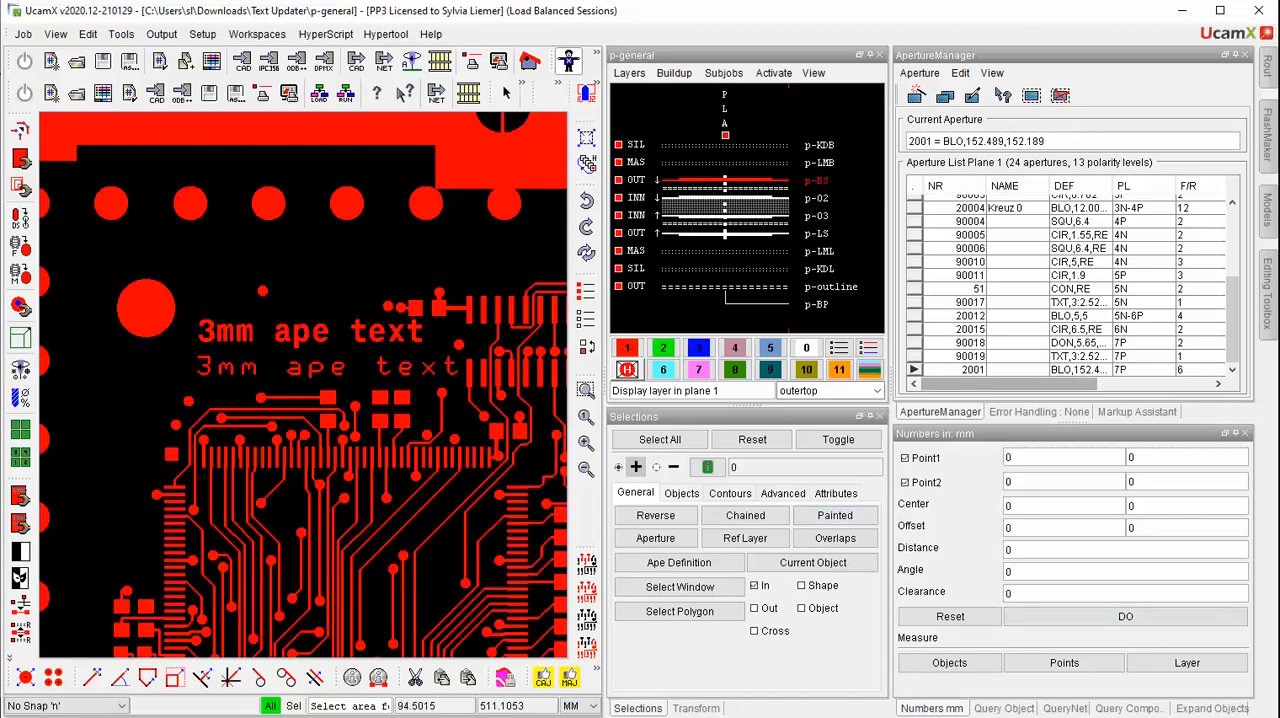
Open the Text Updater and move its window clear of the layout view
click(89, 35)
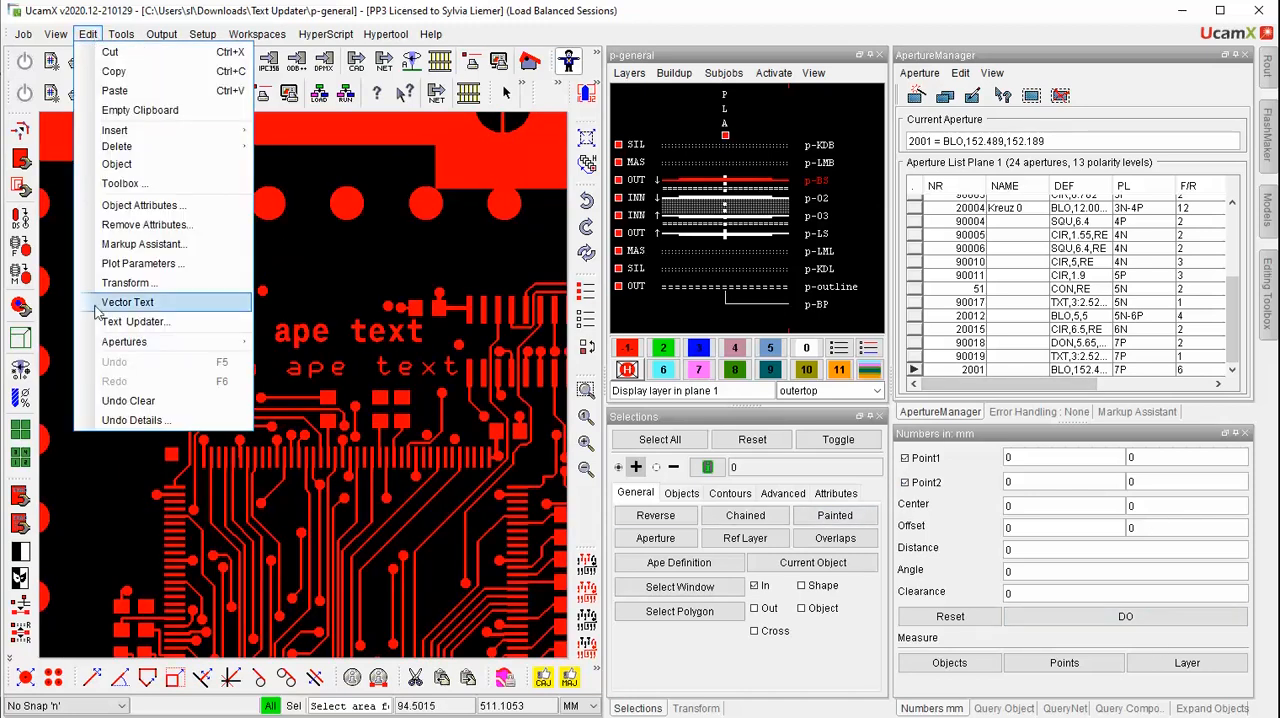
click(134, 321)
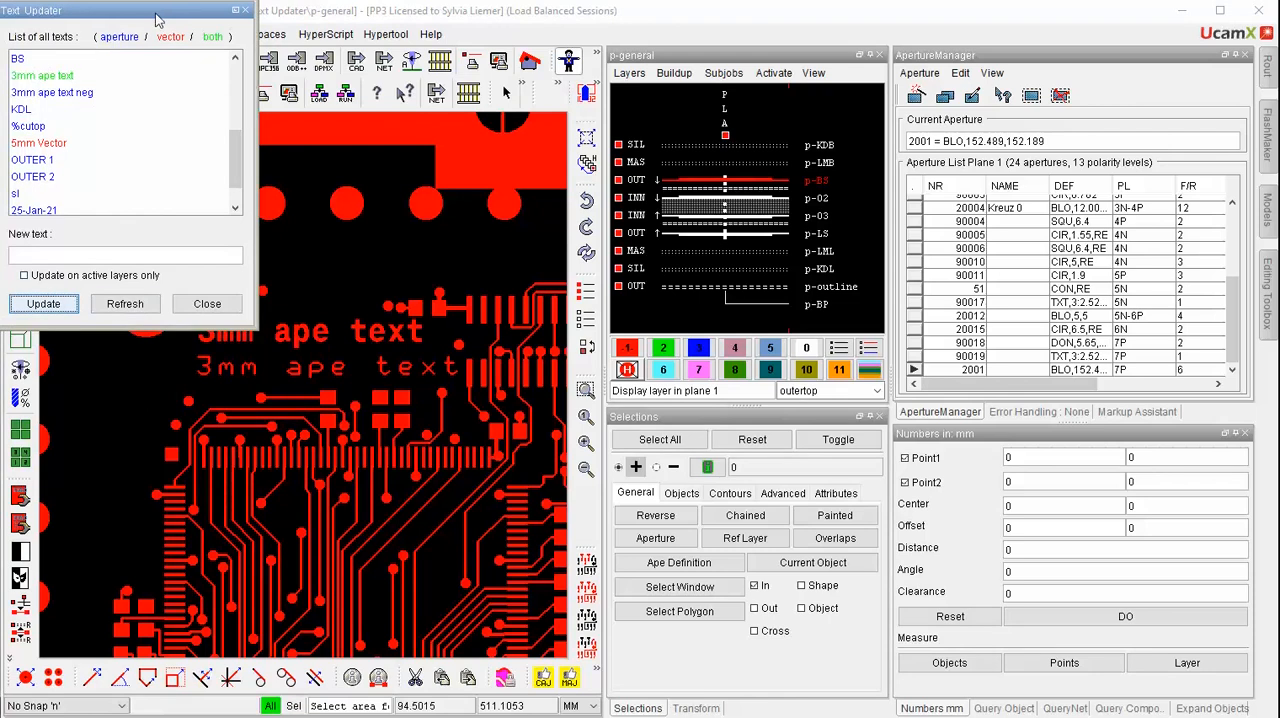
drag(159, 9, 1077, 126)
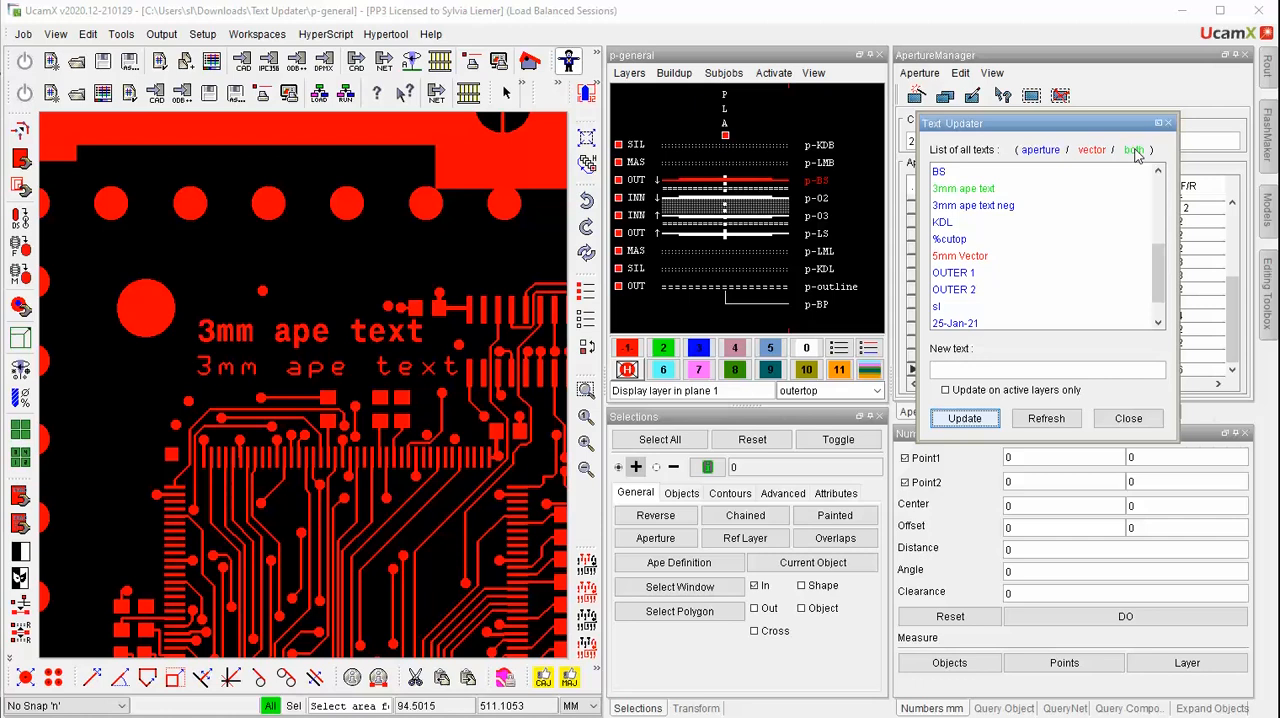
Choose the 3mm ape text entry in the text list and start overwriting its new text with "n"
click(962, 189)
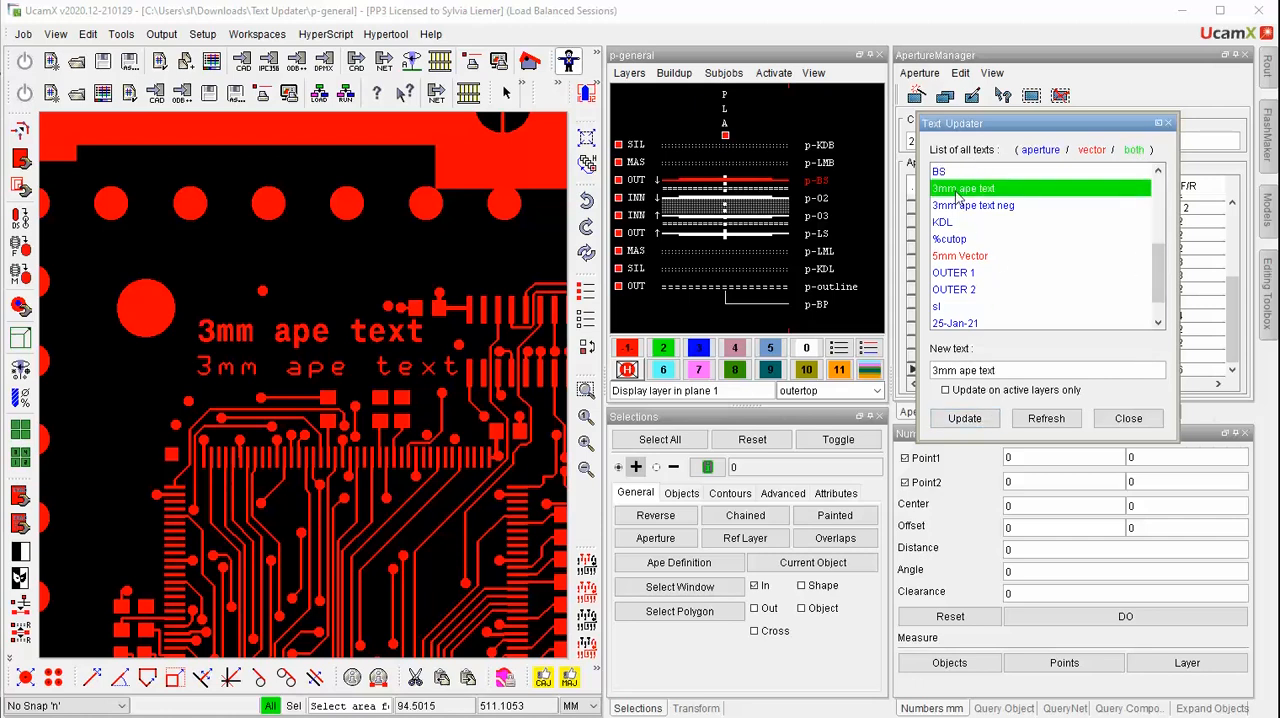
click(962, 256)
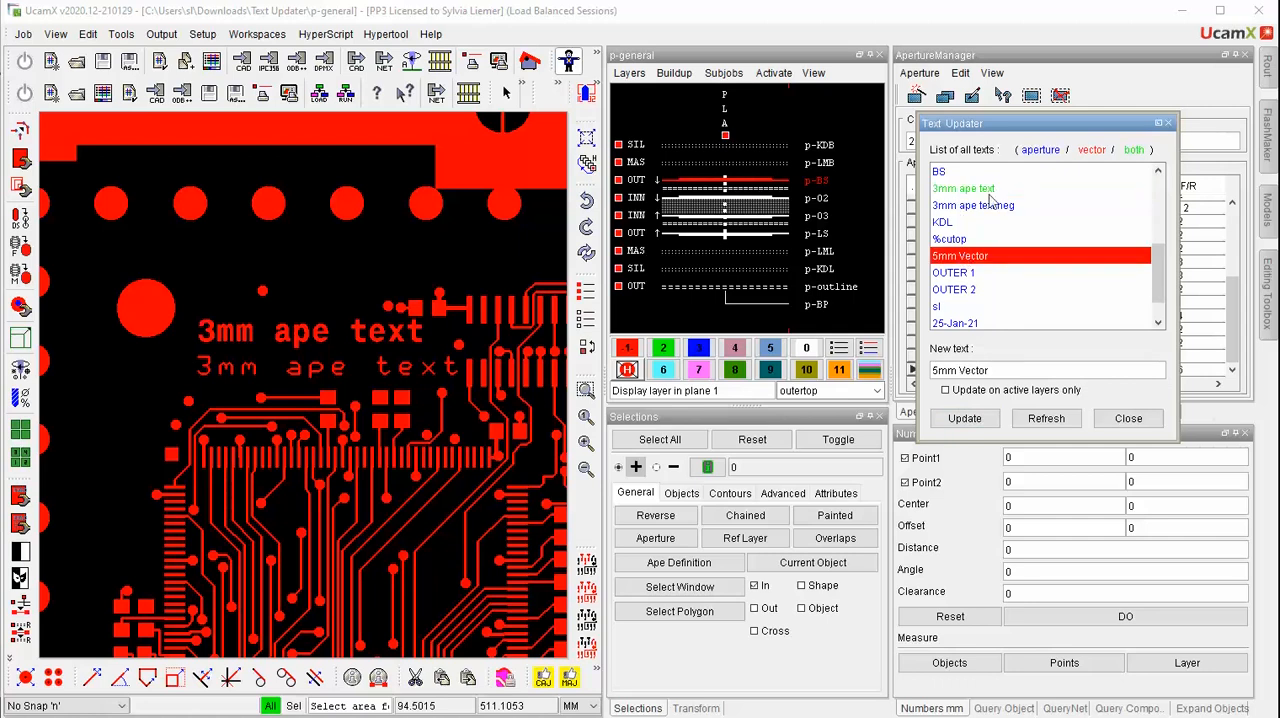
click(971, 194)
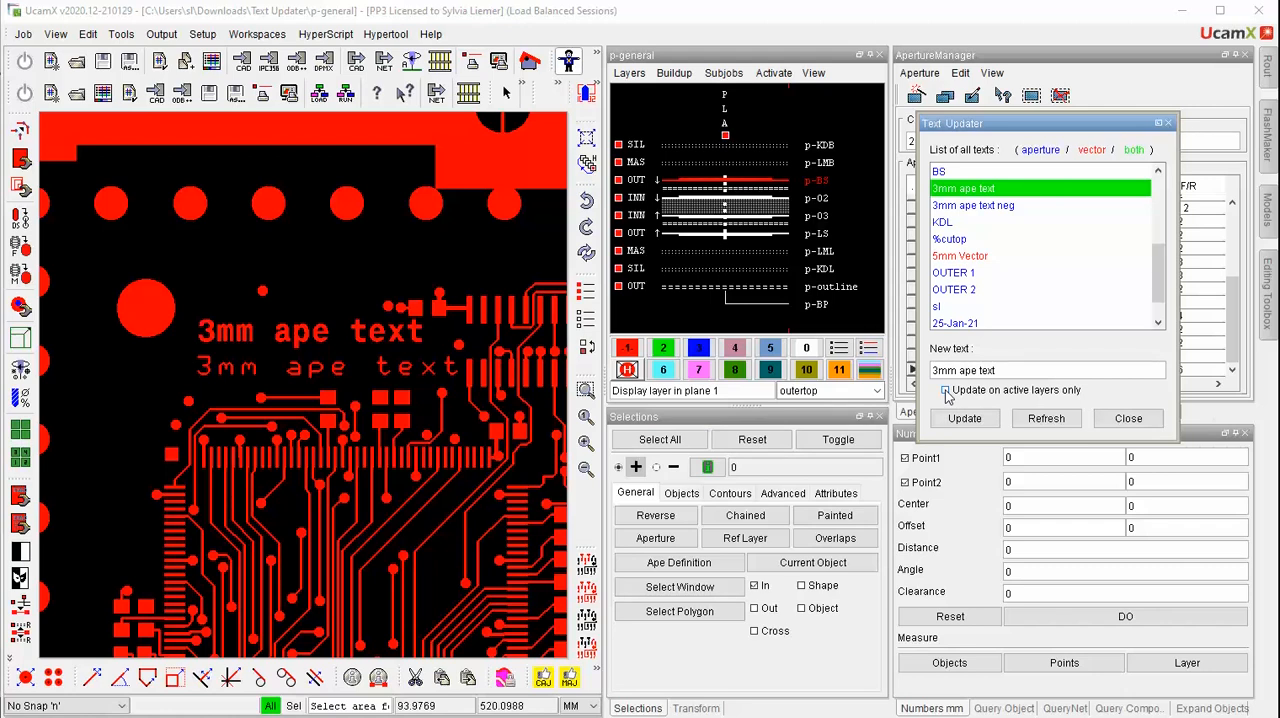
triple_click(1010, 369)
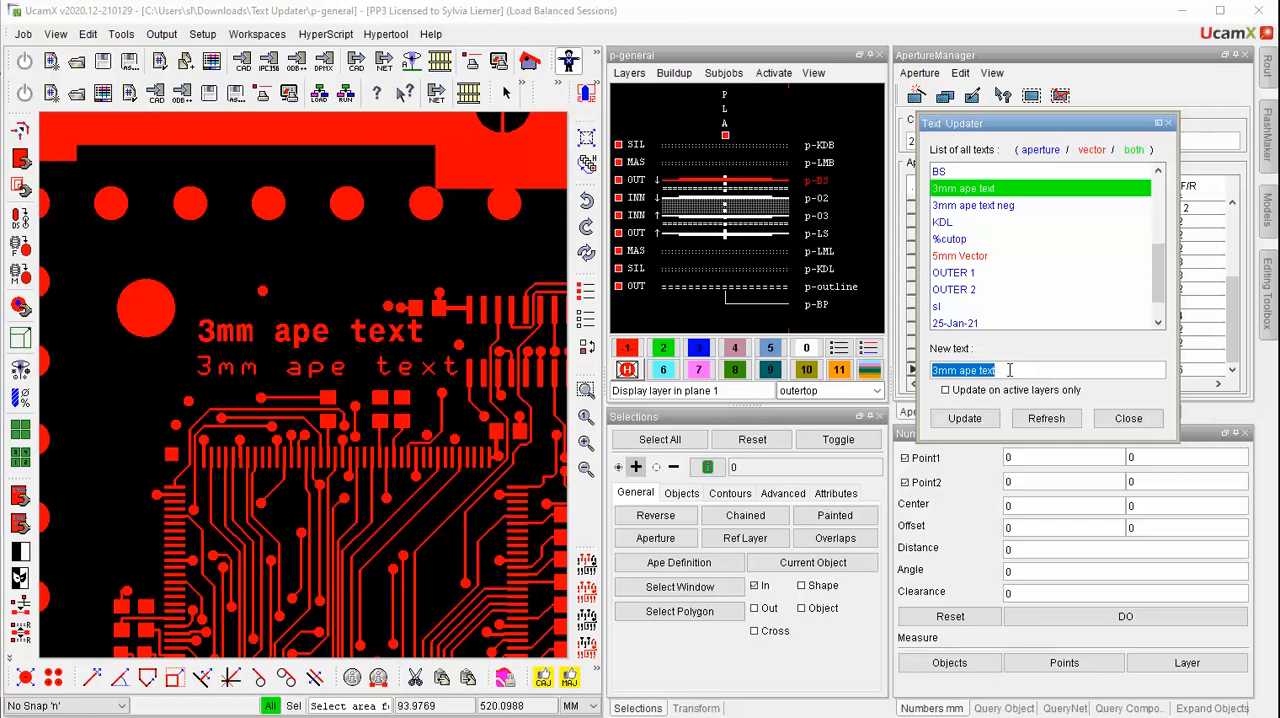
text(new)
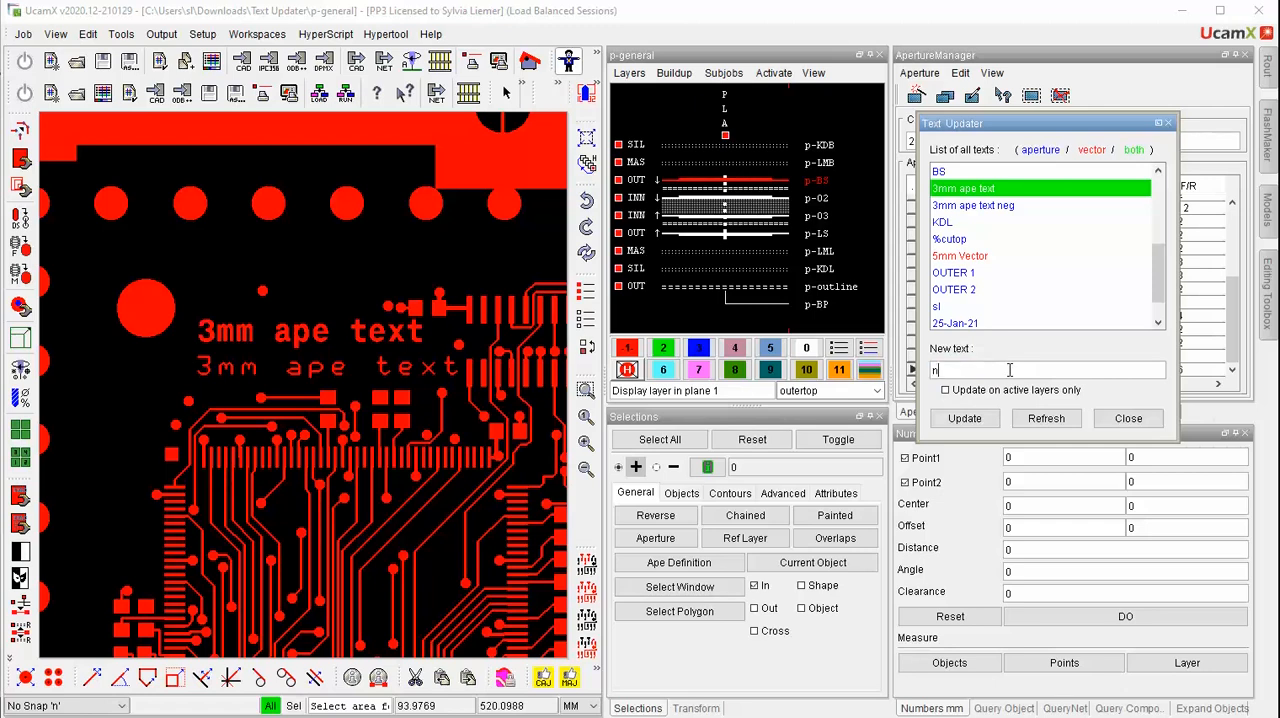
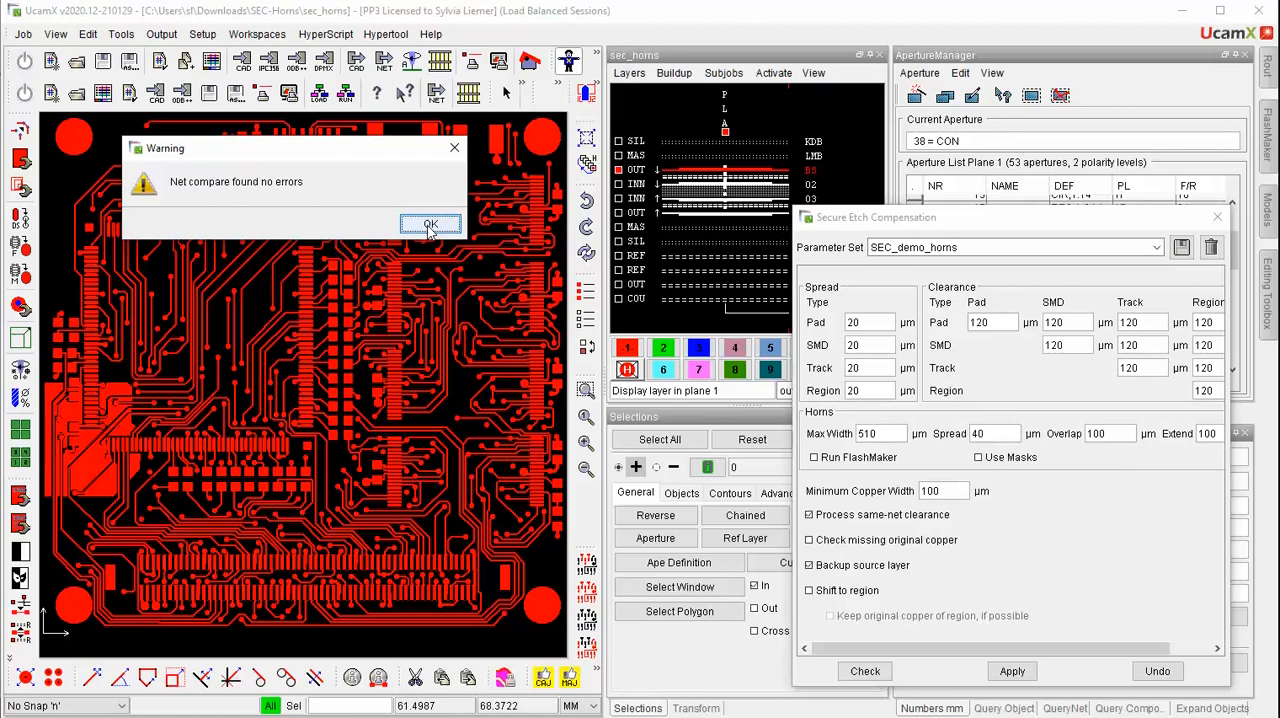
Dismiss the net compare message and display reference layer BS_ref in plane 3 to compare the compensated pads with the original copper
click(429, 225)
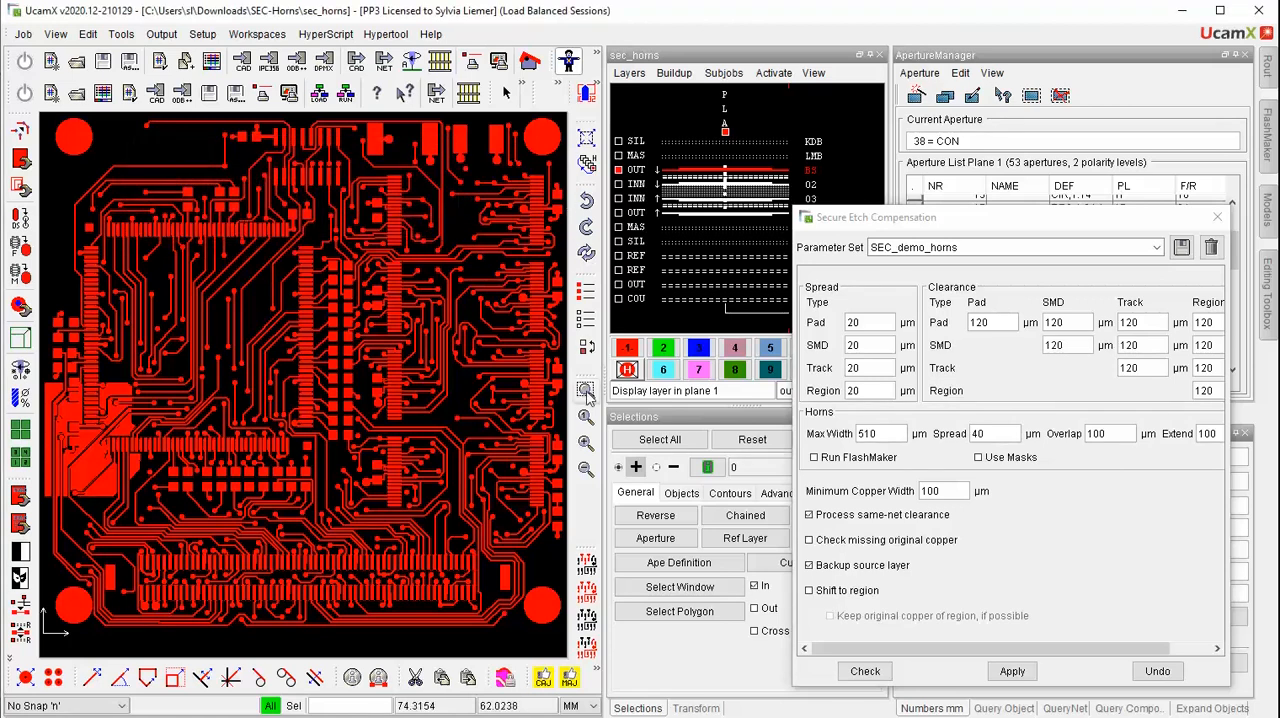
click(587, 393)
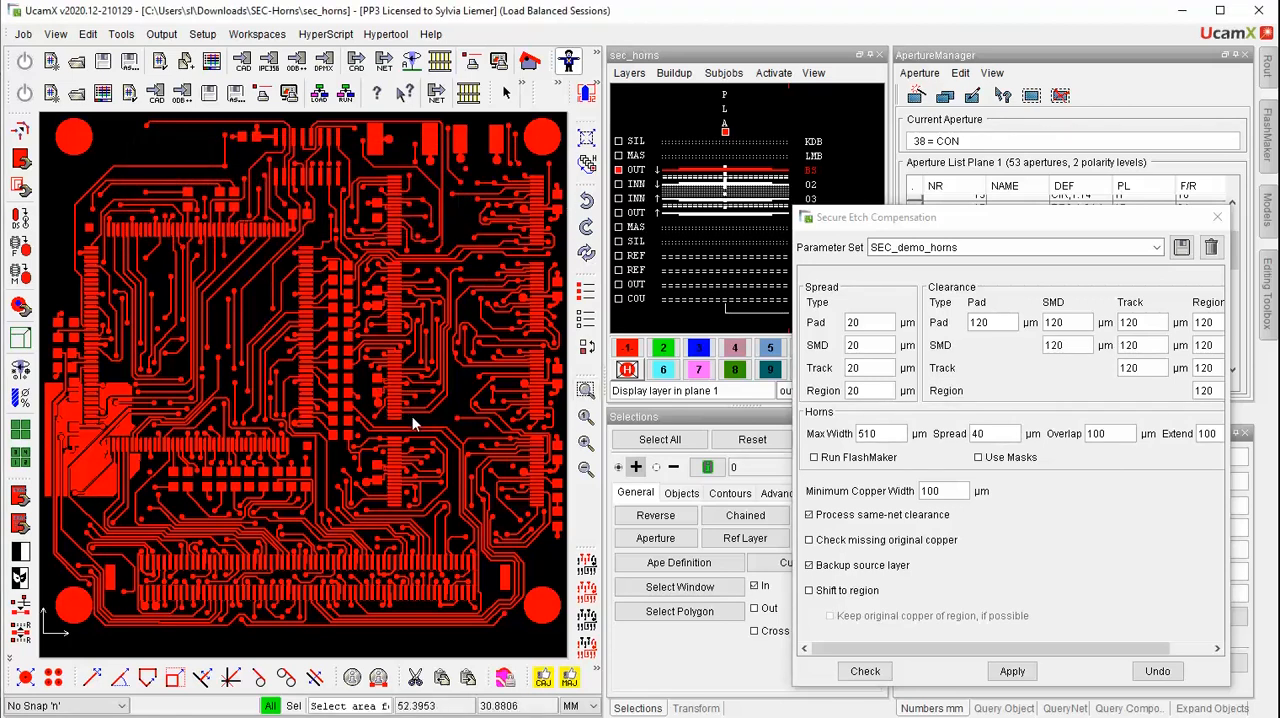
drag(413, 424, 411, 413)
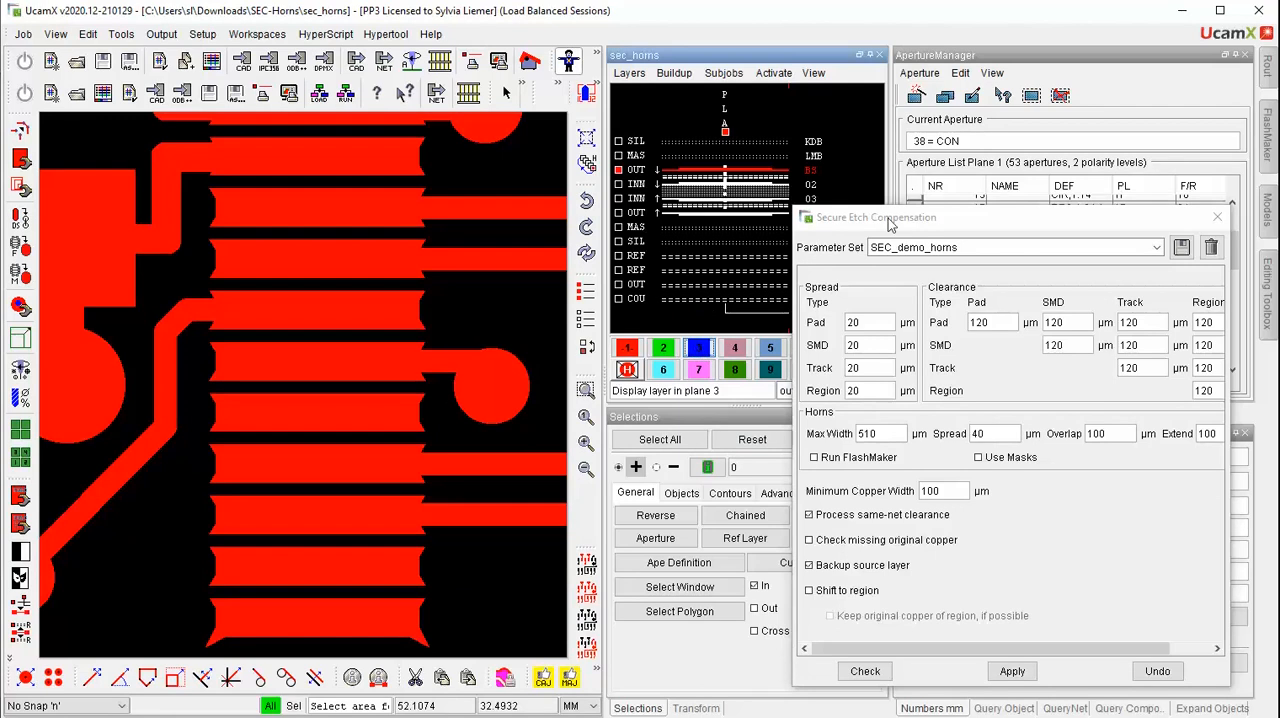
drag(889, 224, 1078, 173)
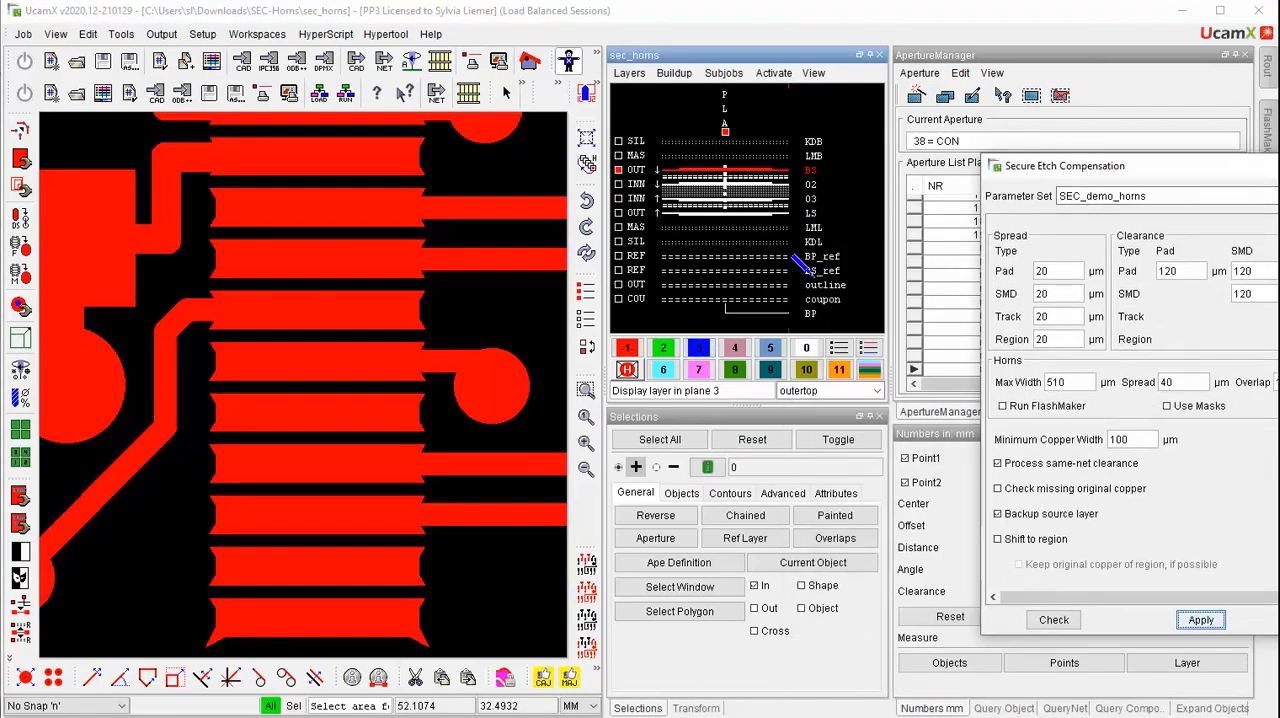
click(804, 266)
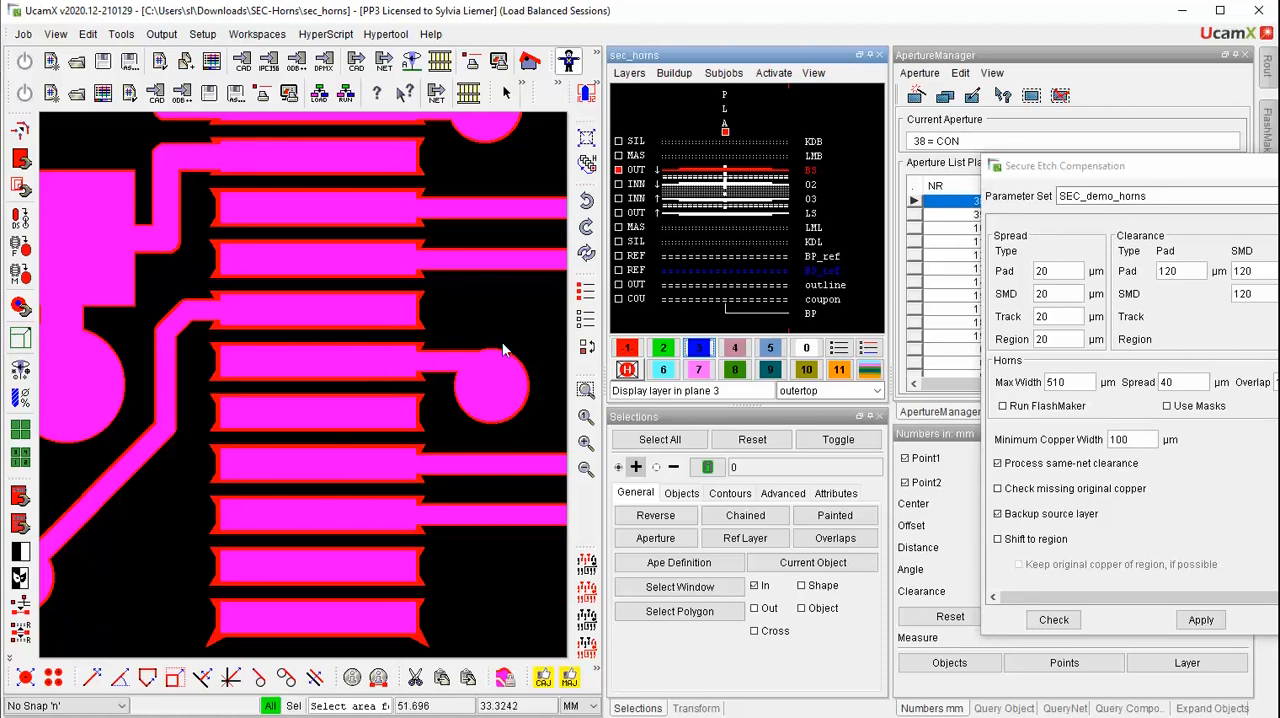
Examine the horns at the end of the horizontal SMD pad row near the board's lower middle against the original copper
click(586, 390)
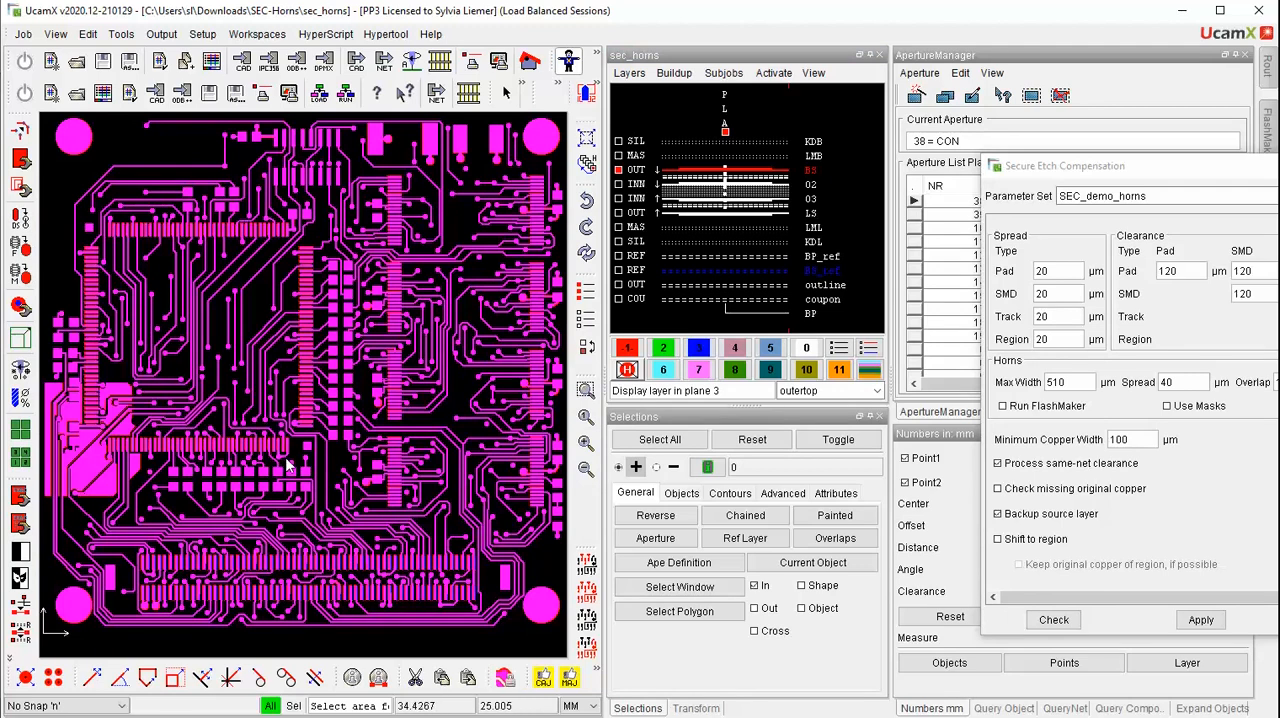
drag(257, 420, 310, 470)
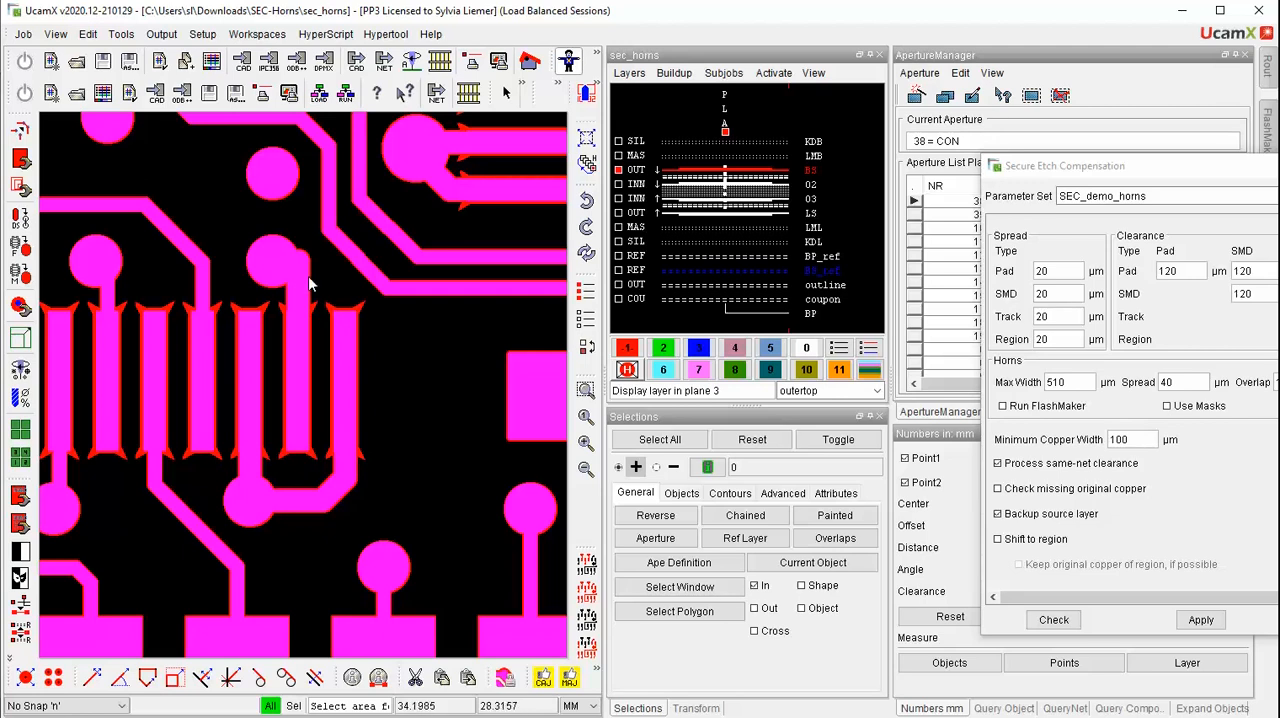
drag(308, 283, 394, 352)
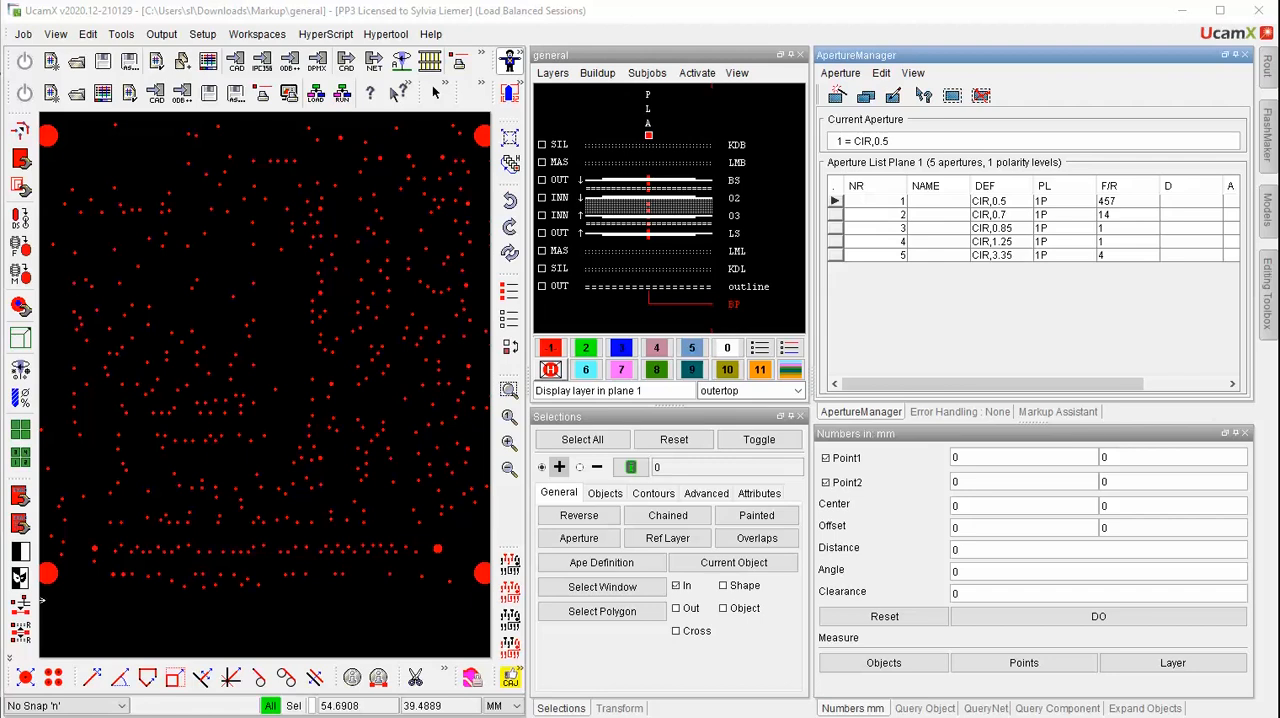
Load the general job's drill tools into the Drill Tool Manager with the plating type NoChangeRounding
click(20, 398)
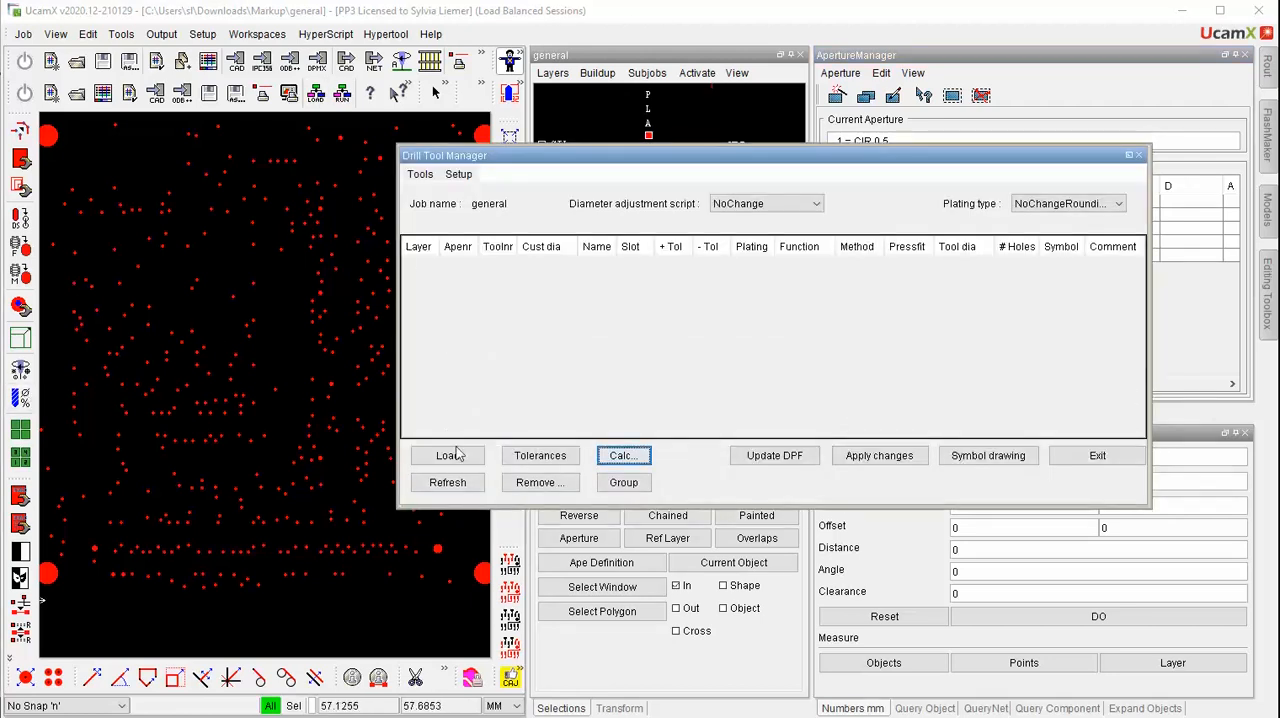
click(449, 455)
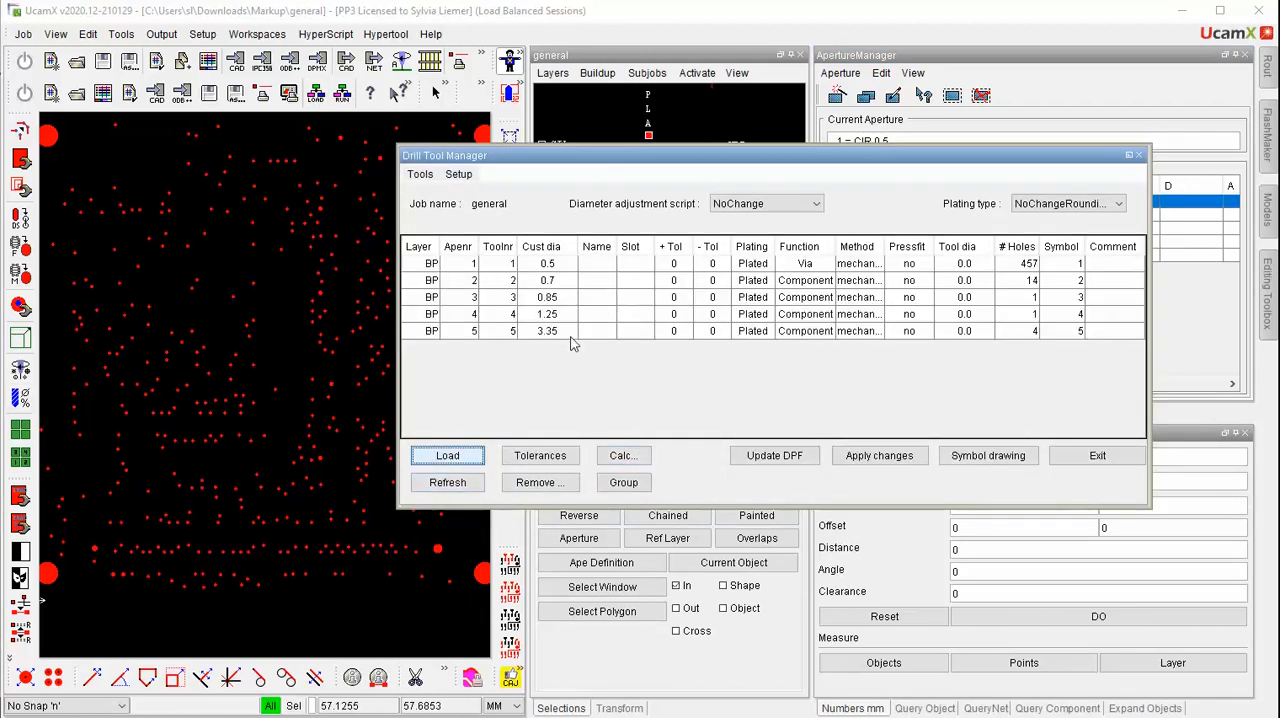
click(1034, 204)
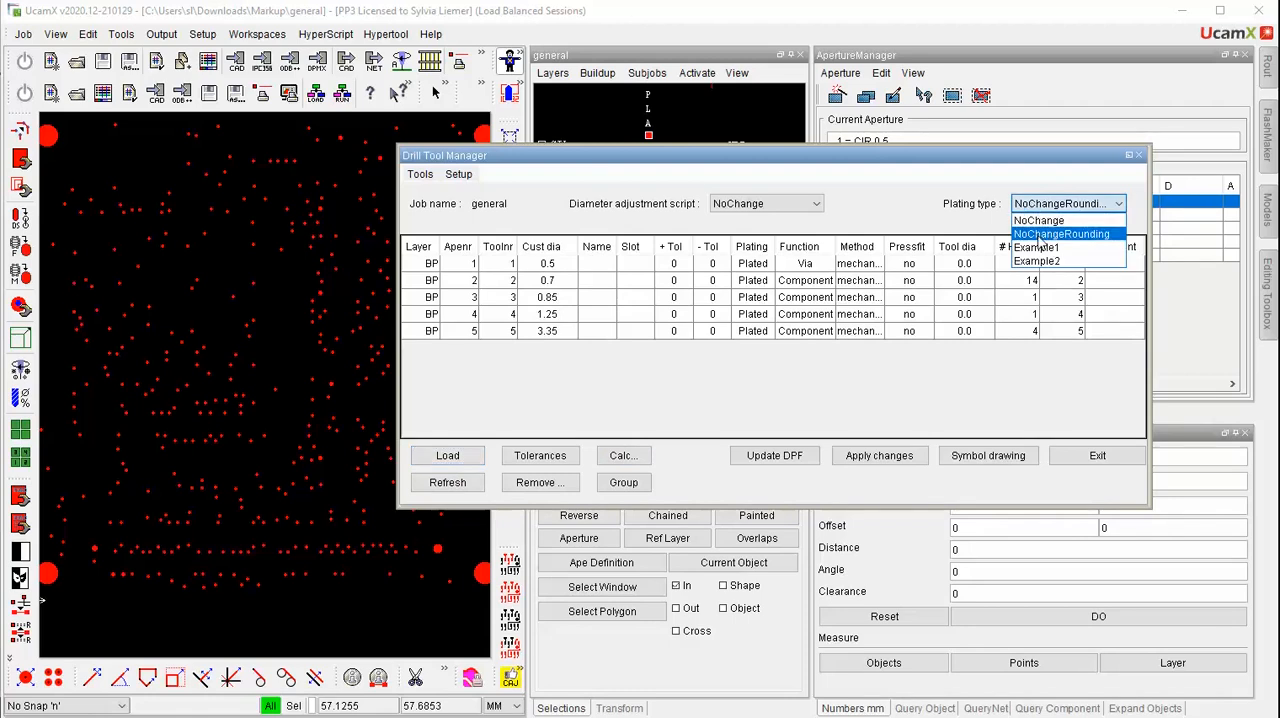
click(1040, 235)
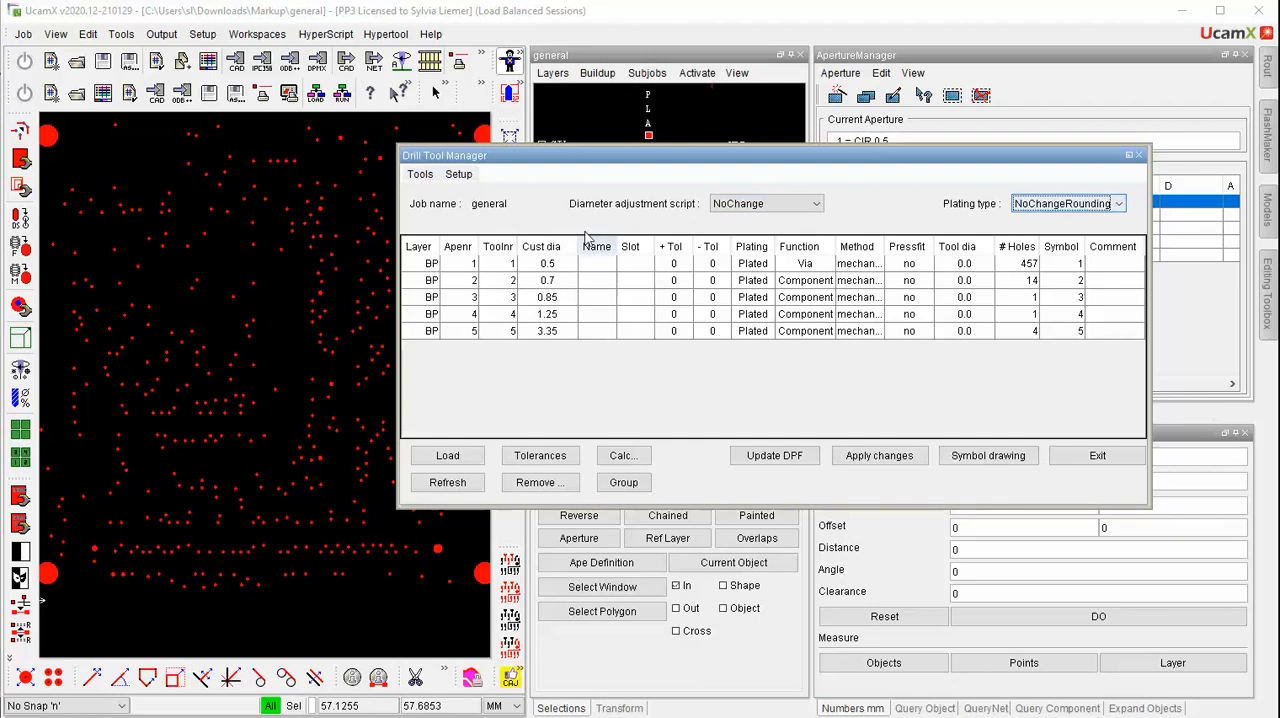
Name the 0.5 drill tool "New" and the 0.85 drill tool "New1"
click(596, 263)
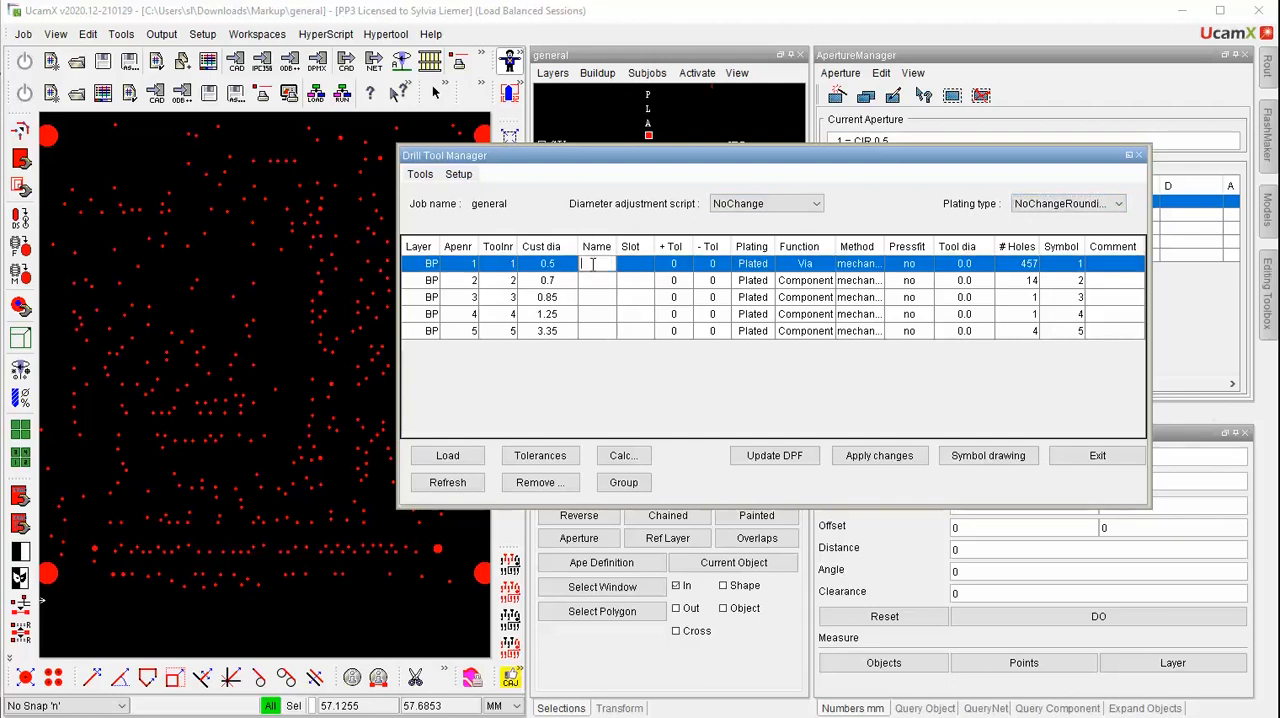
text(New)
key(Return)
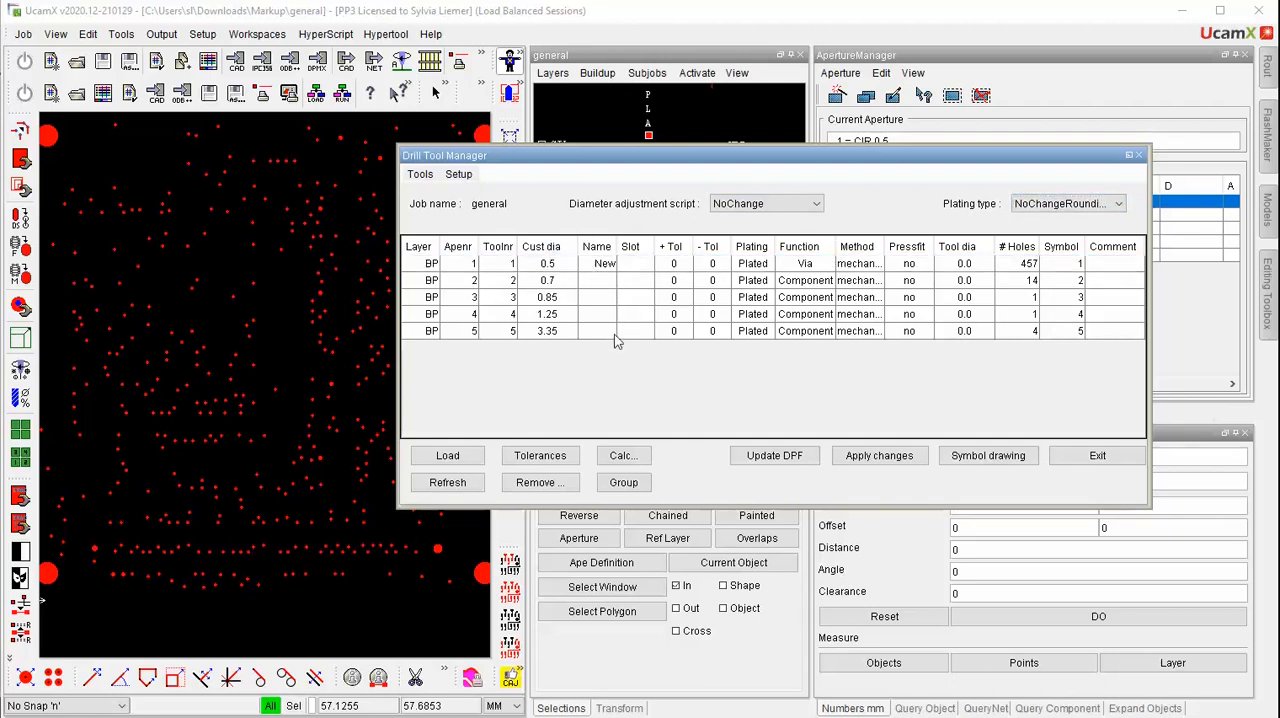
click(604, 299)
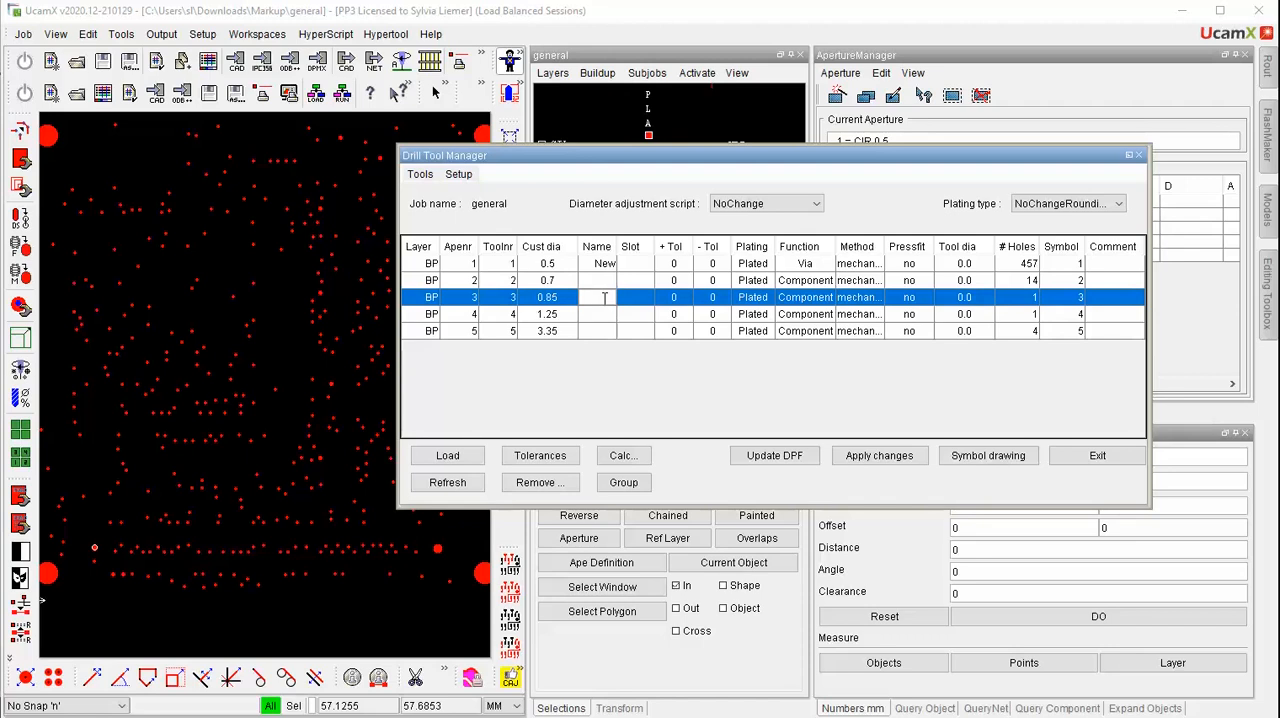
text(New1)
key(Return)
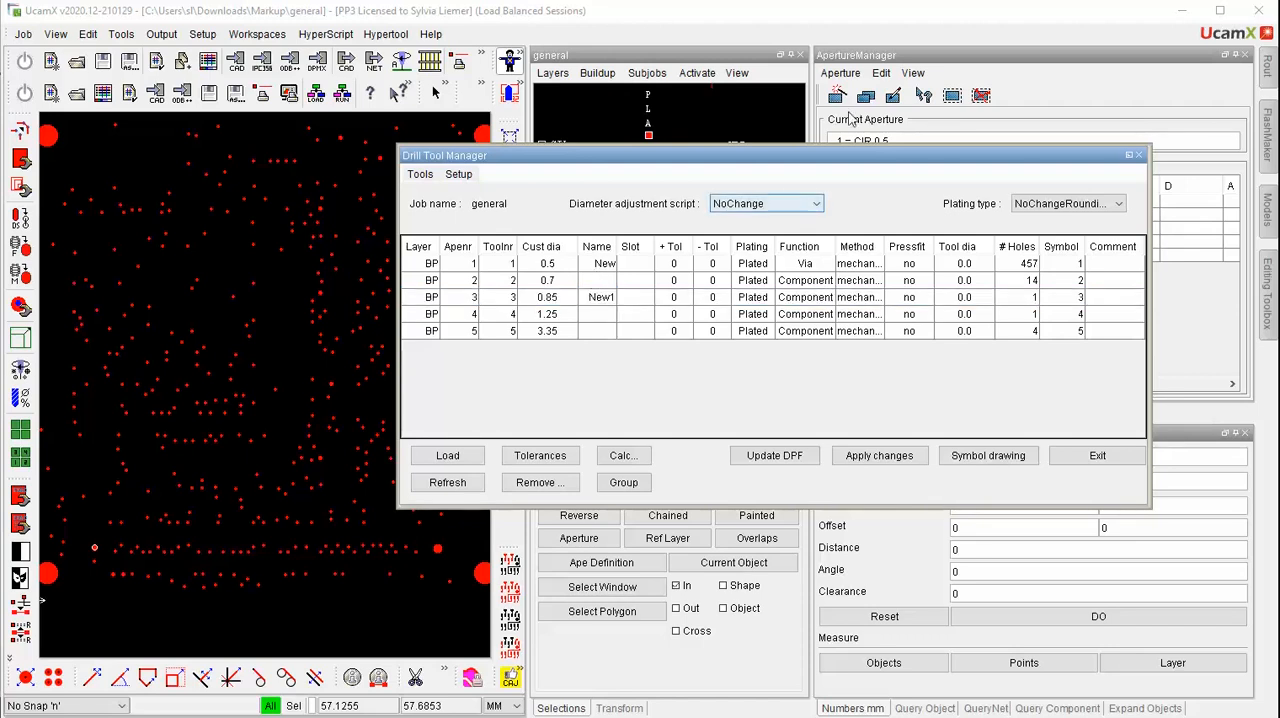
Calculate the tool diameters, update the DPF with the named tools, and apply the changes before closing the Drill Tool Manager
drag(902, 154, 570, 160)
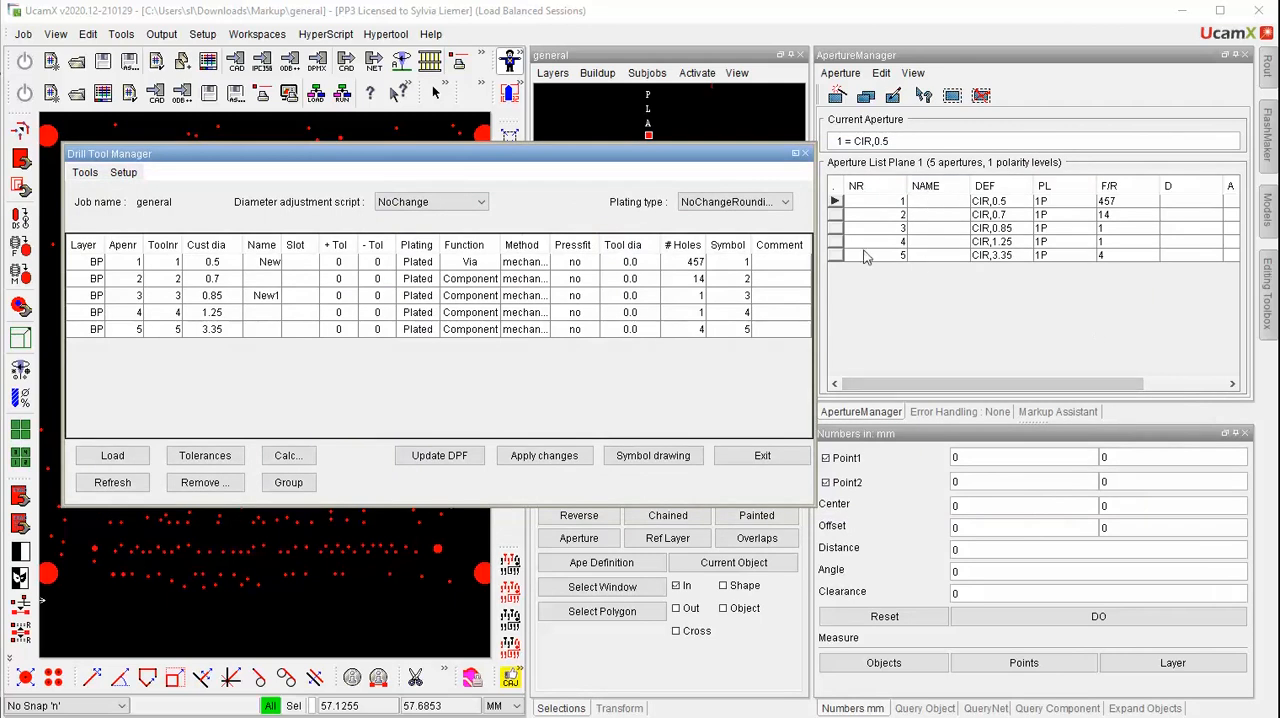
click(441, 458)
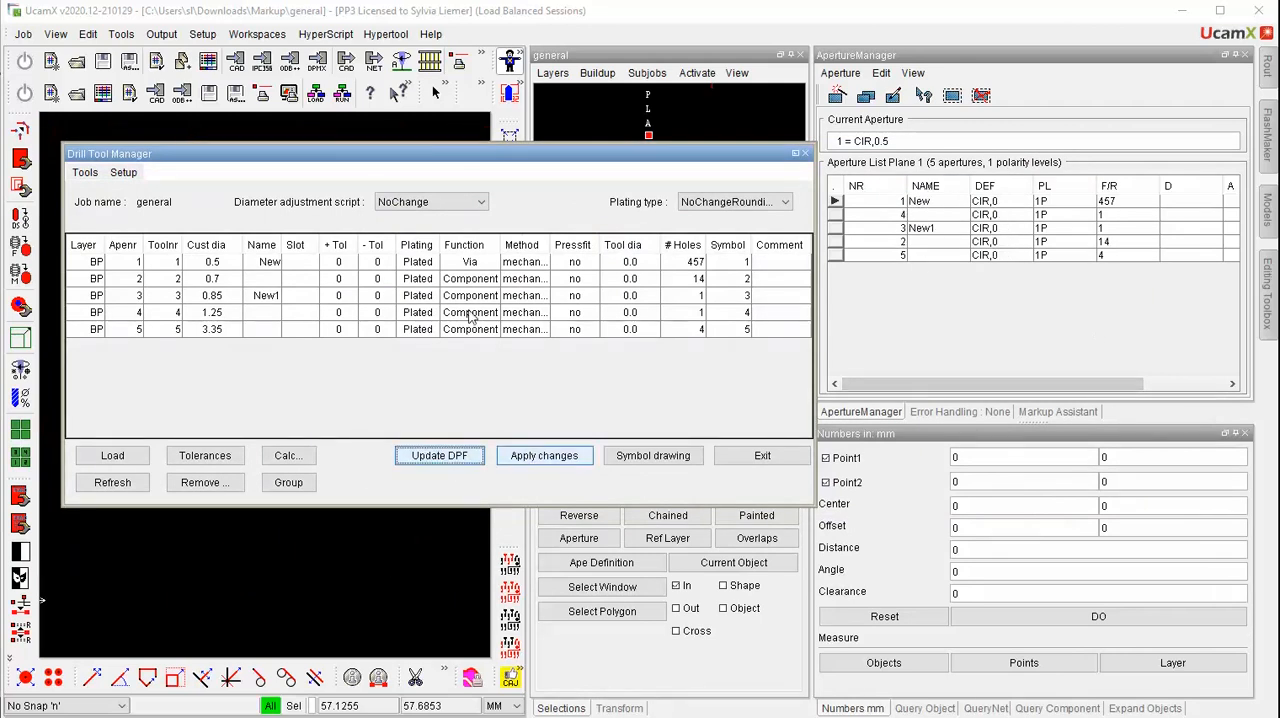
click(306, 460)
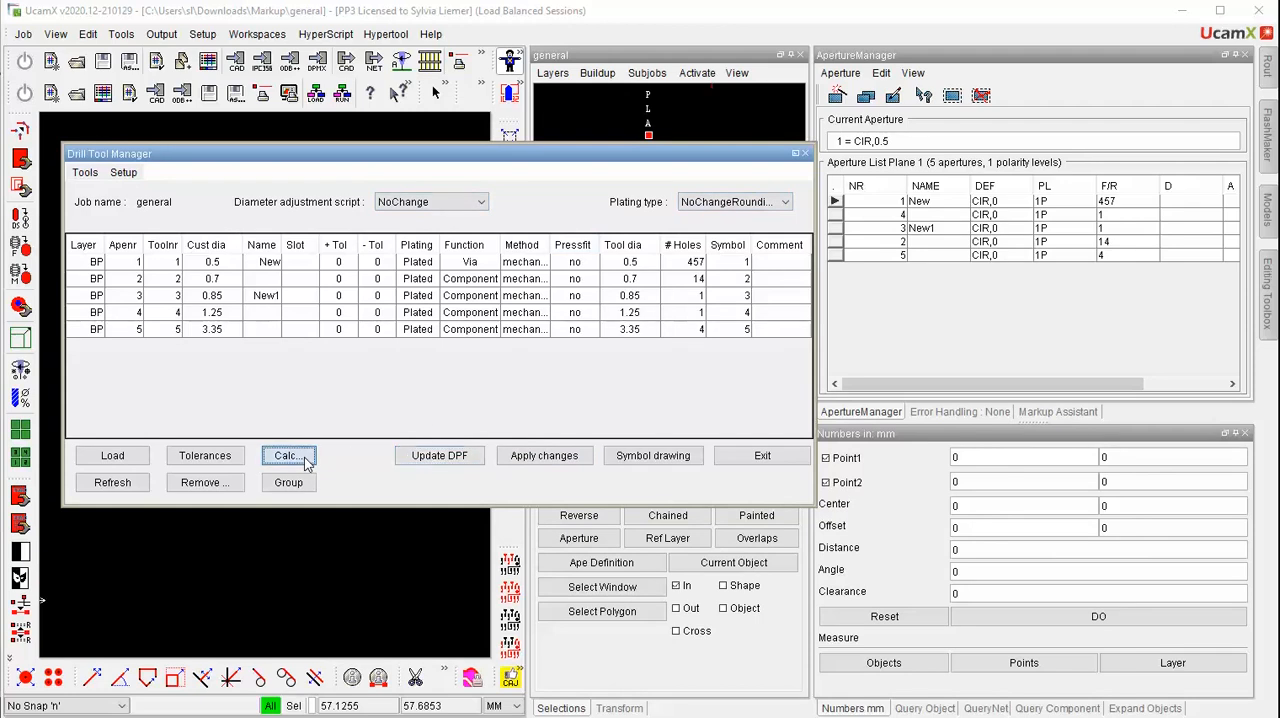
click(459, 467)
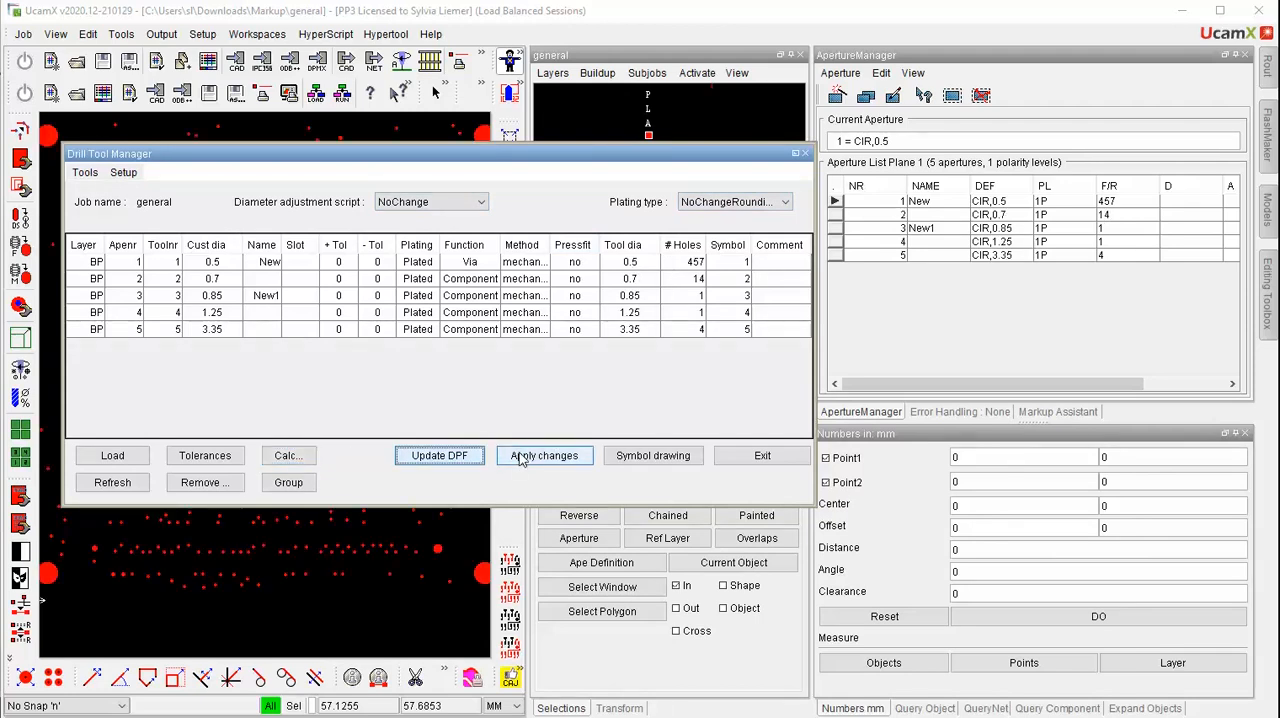
click(519, 459)
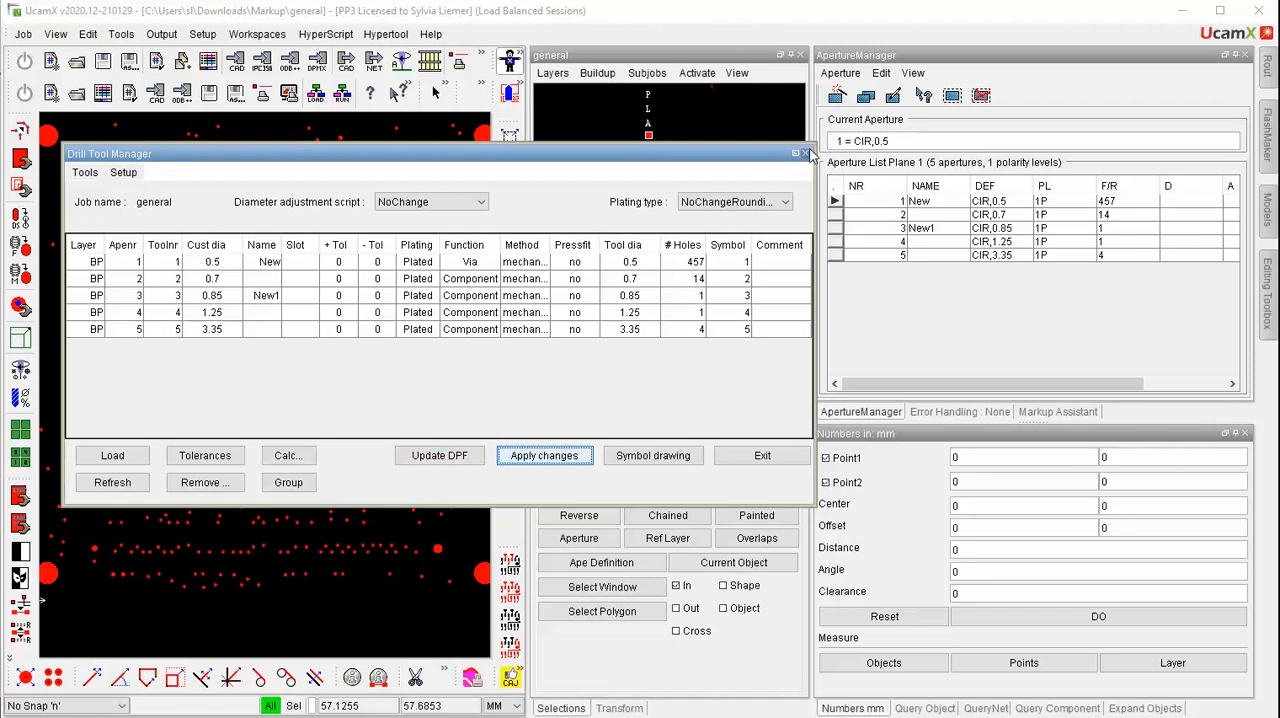
click(806, 154)
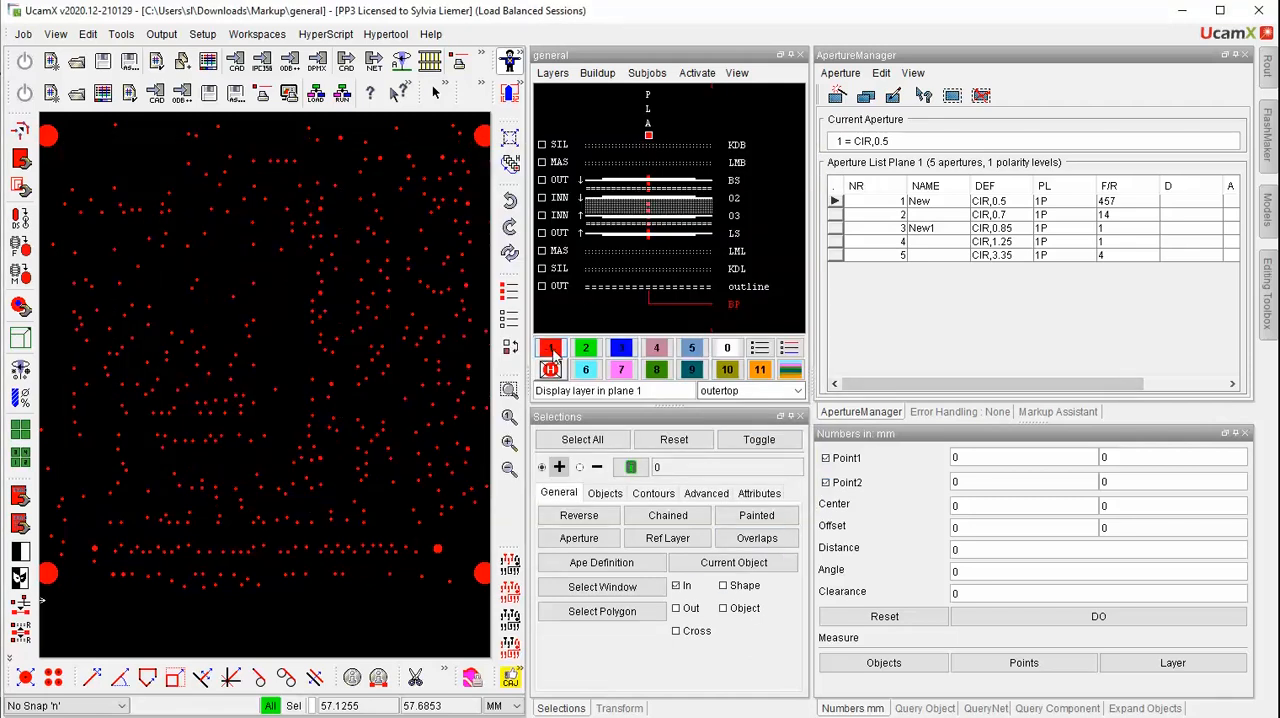
Display layer BS in plane 1 and run Auto Markup with the defaultMarkup parameter set on all activated layers
click(733, 180)
click(711, 86)
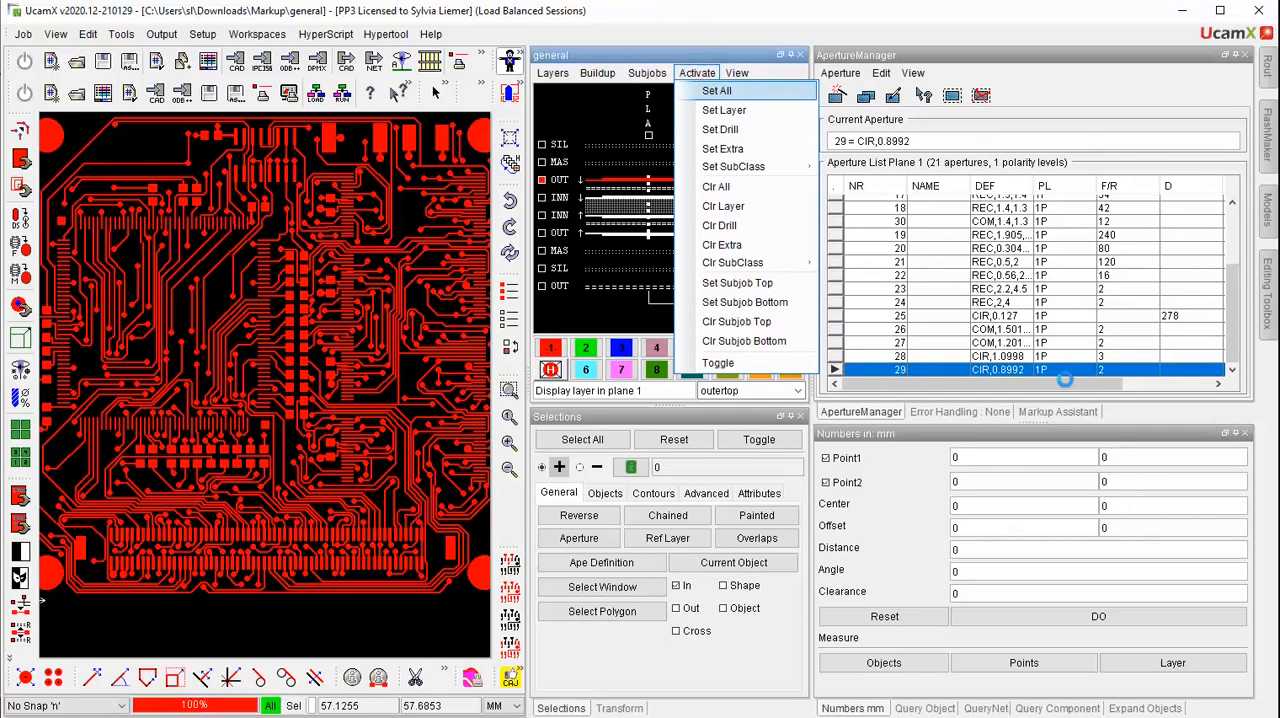
click(715, 92)
click(1060, 411)
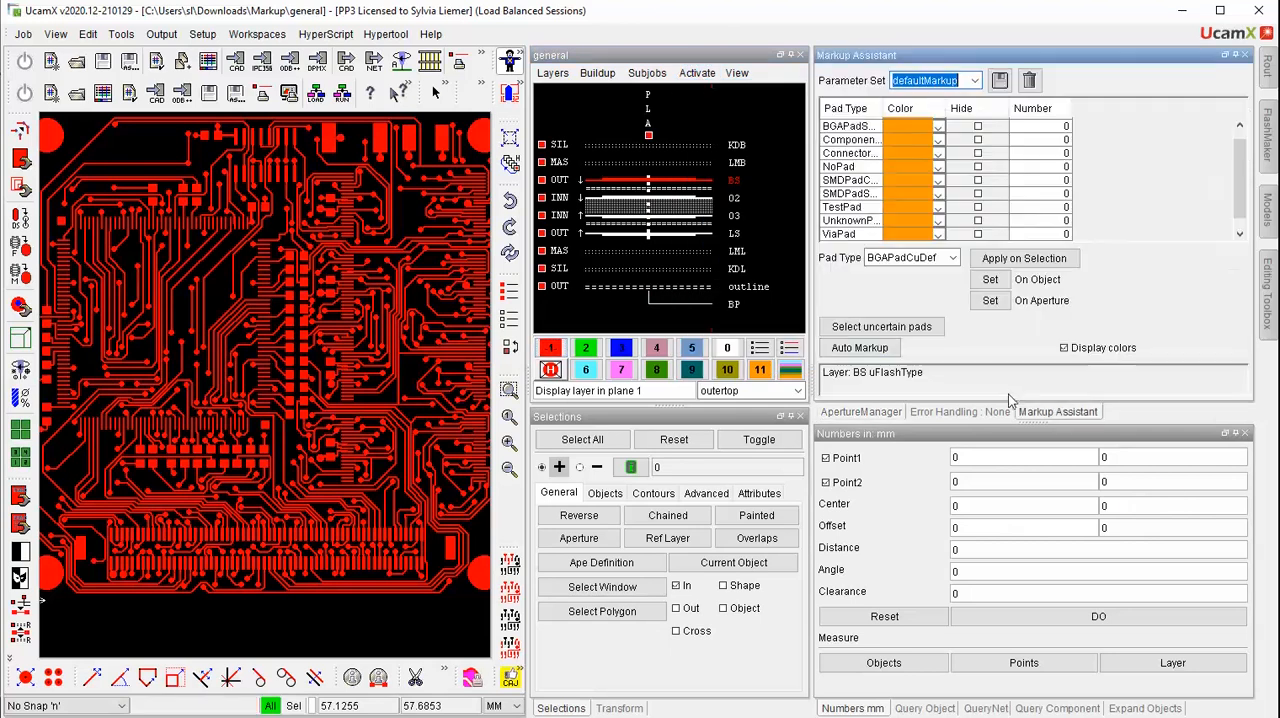
click(863, 353)
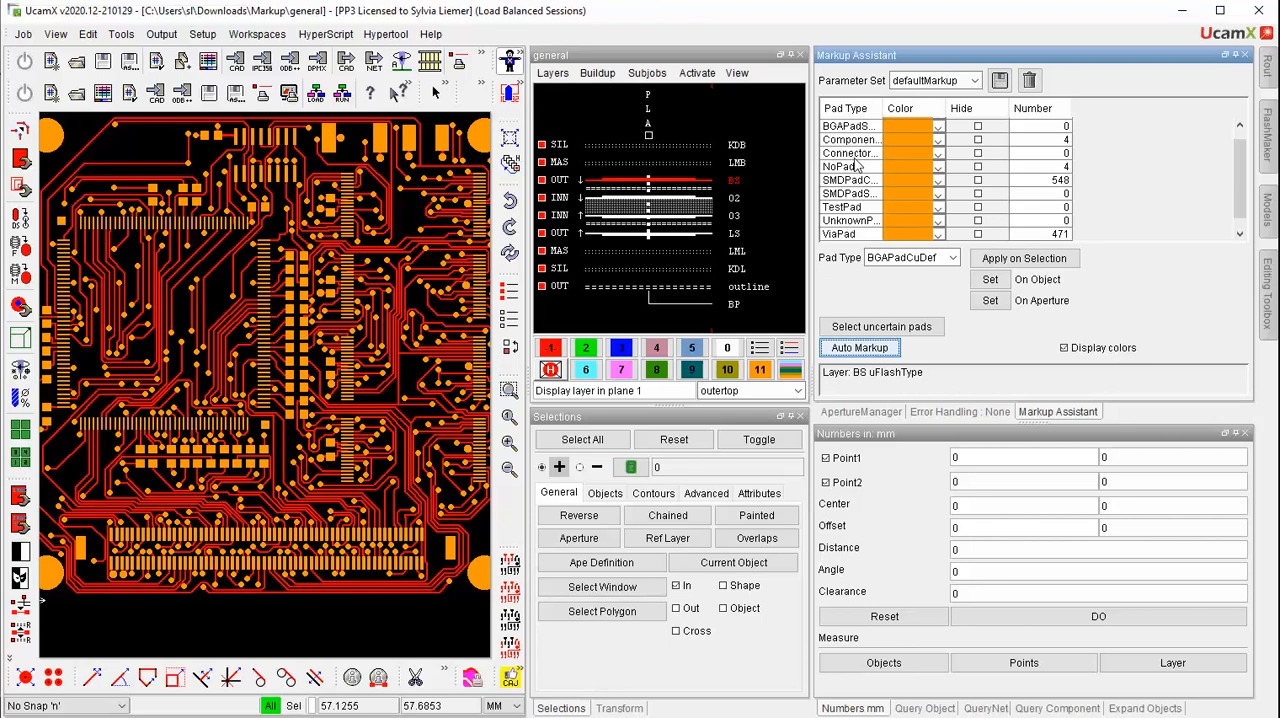
Query an SMD pad in the lower horizontal row and enlarge the Query Object window to read its full attributes
click(922, 708)
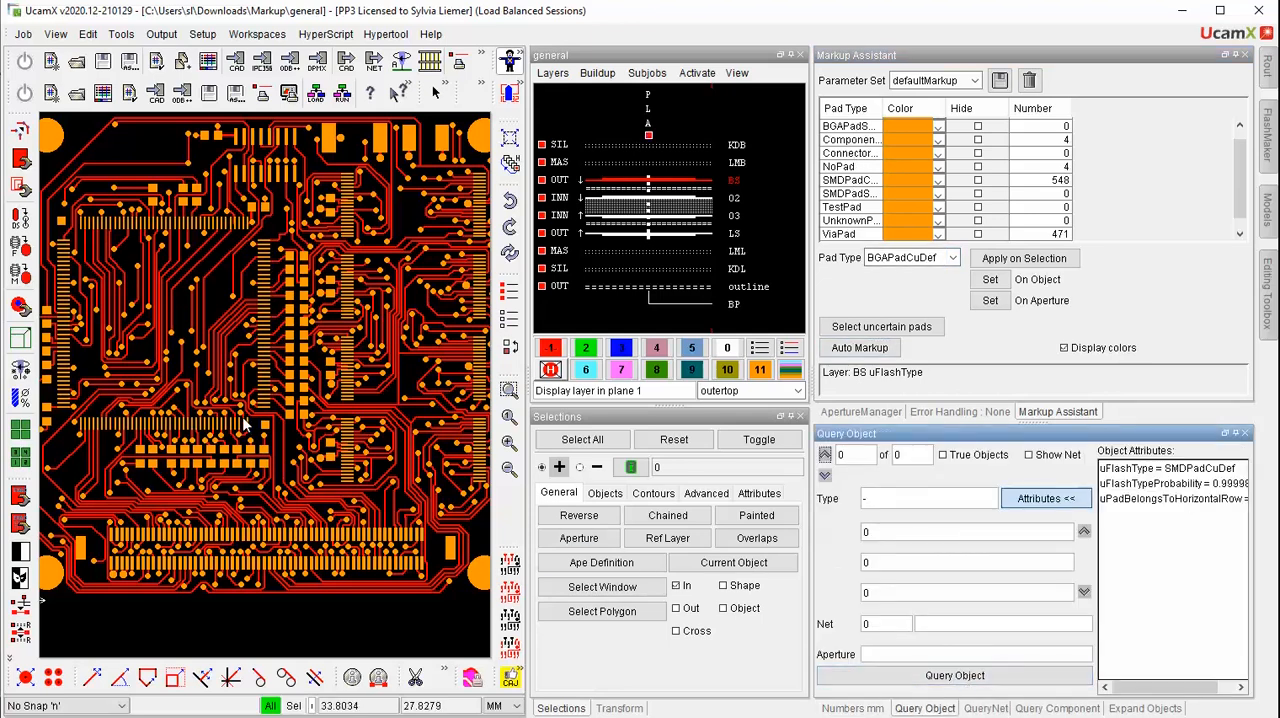
click(247, 424)
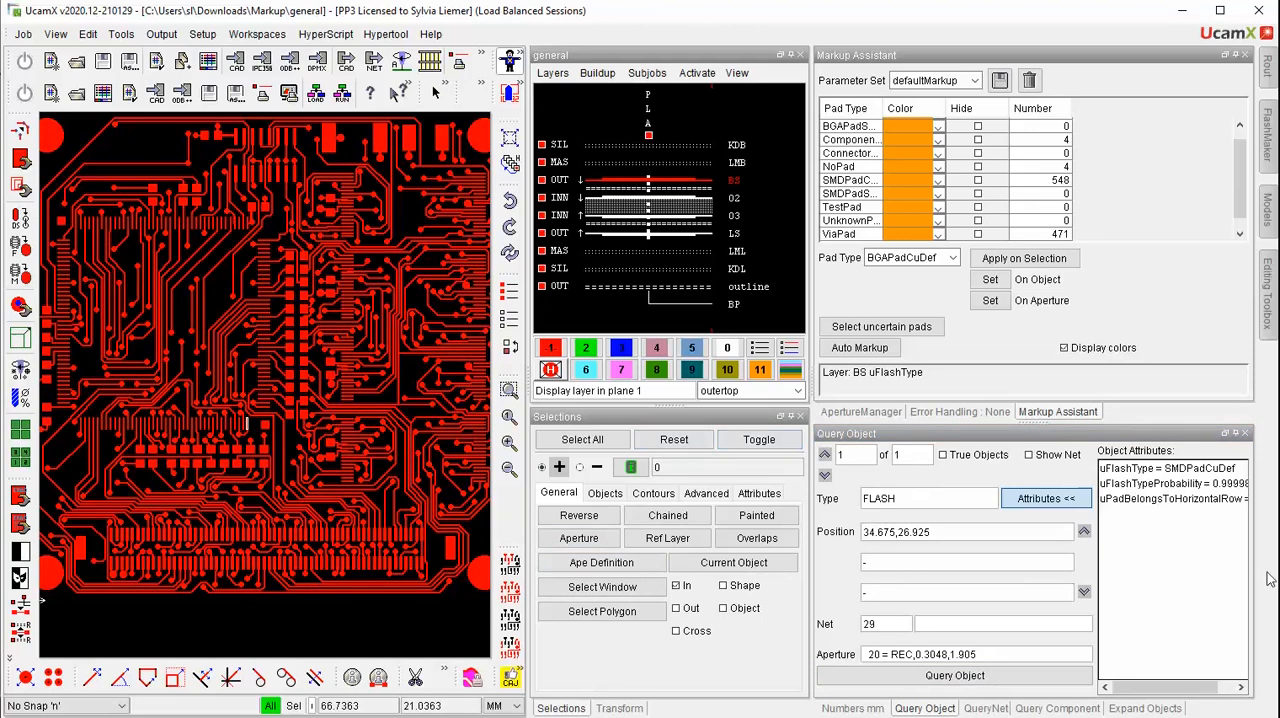
double_click(1043, 432)
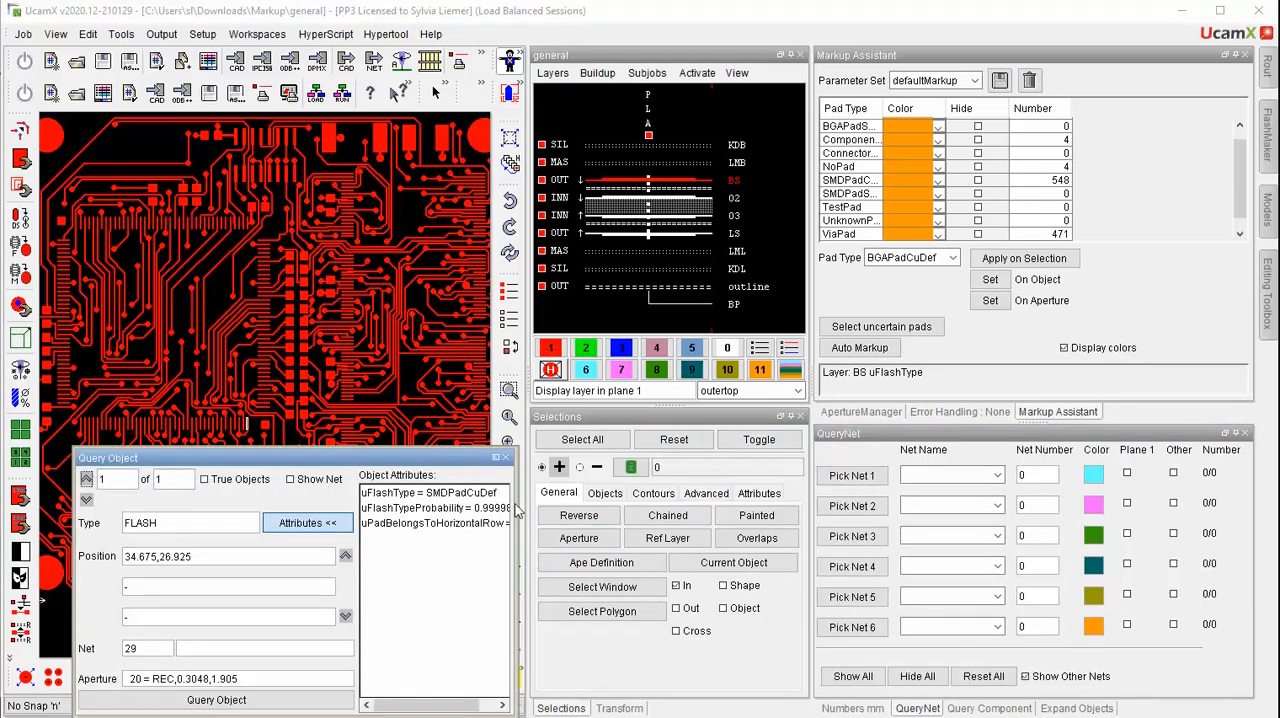
drag(517, 510, 682, 512)
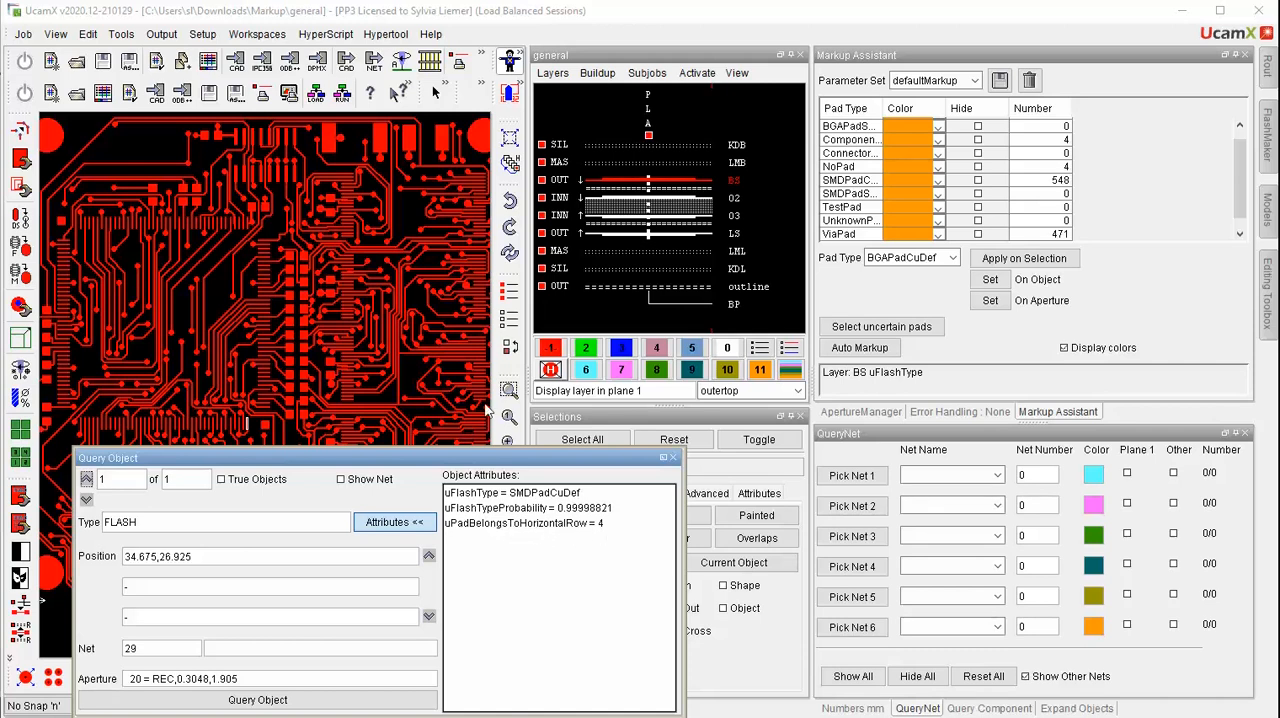
Query a pad in the vertical SMD row, check its row attribute, and dock the Query Object window again
click(263, 258)
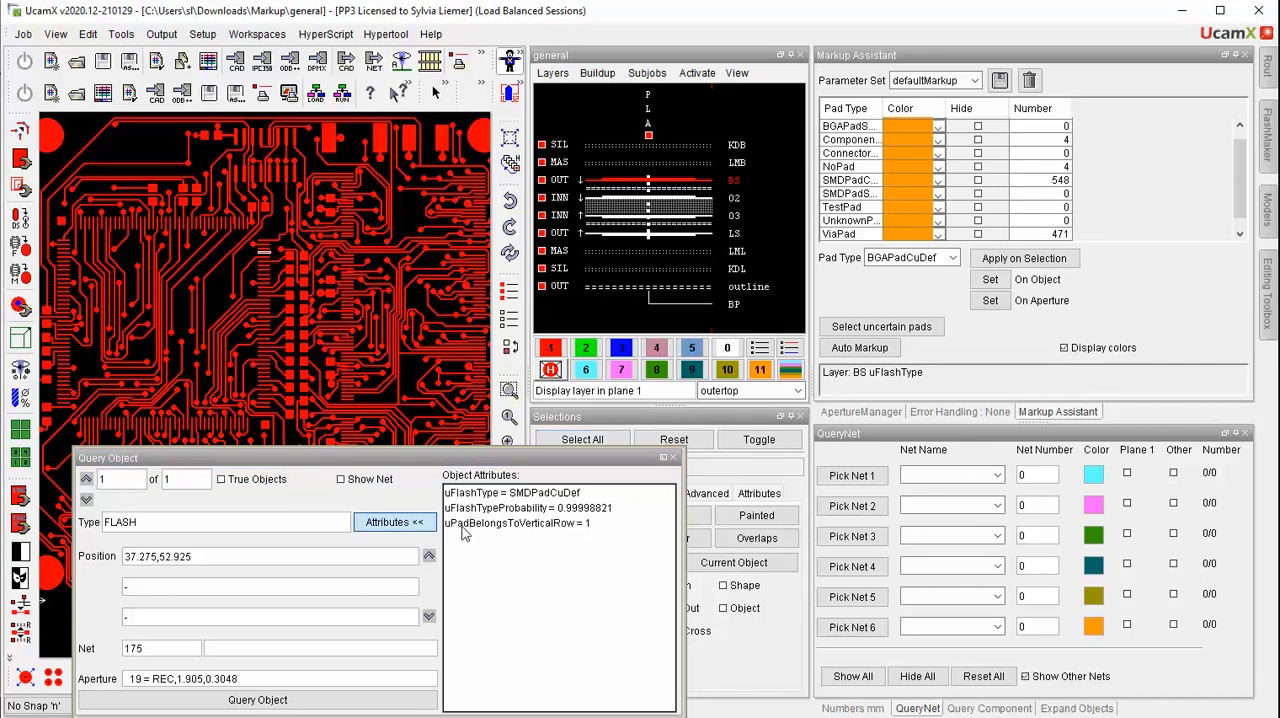
click(557, 527)
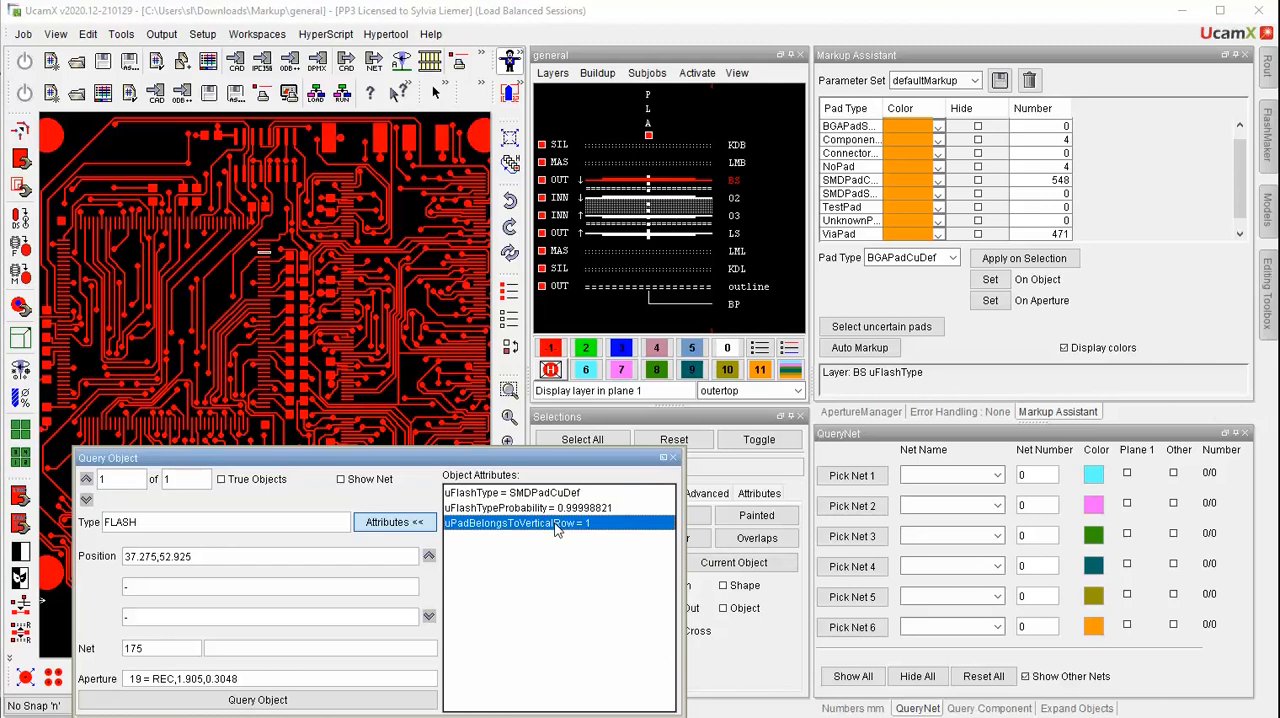
click(662, 457)
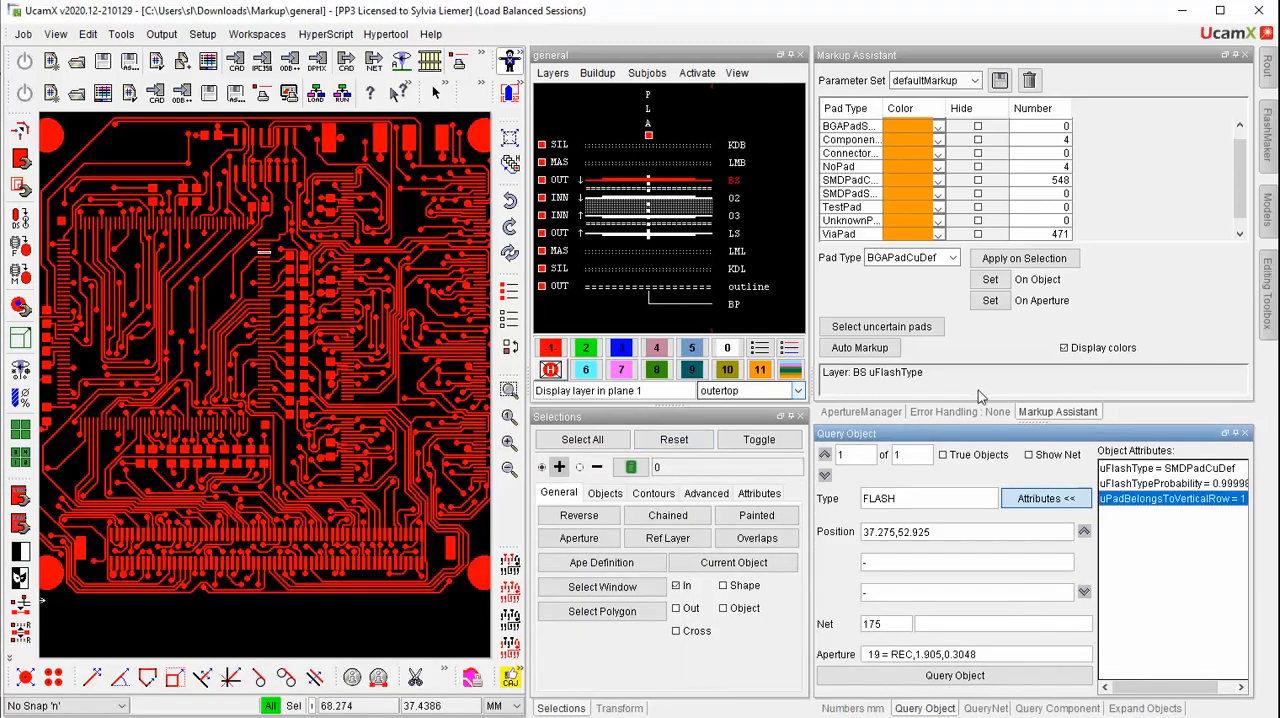
Select all pads carrying the uPadBelongsToVerticalRow object attribute, ignoring its value
click(89, 34)
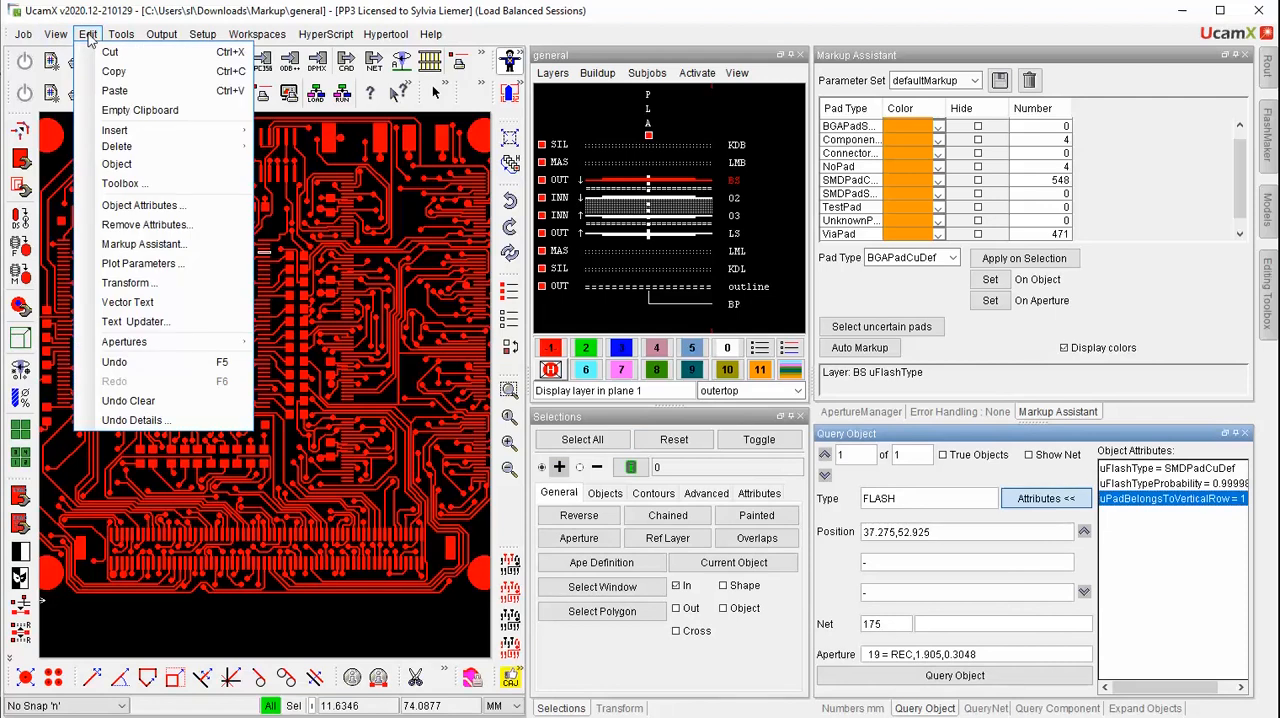
click(118, 206)
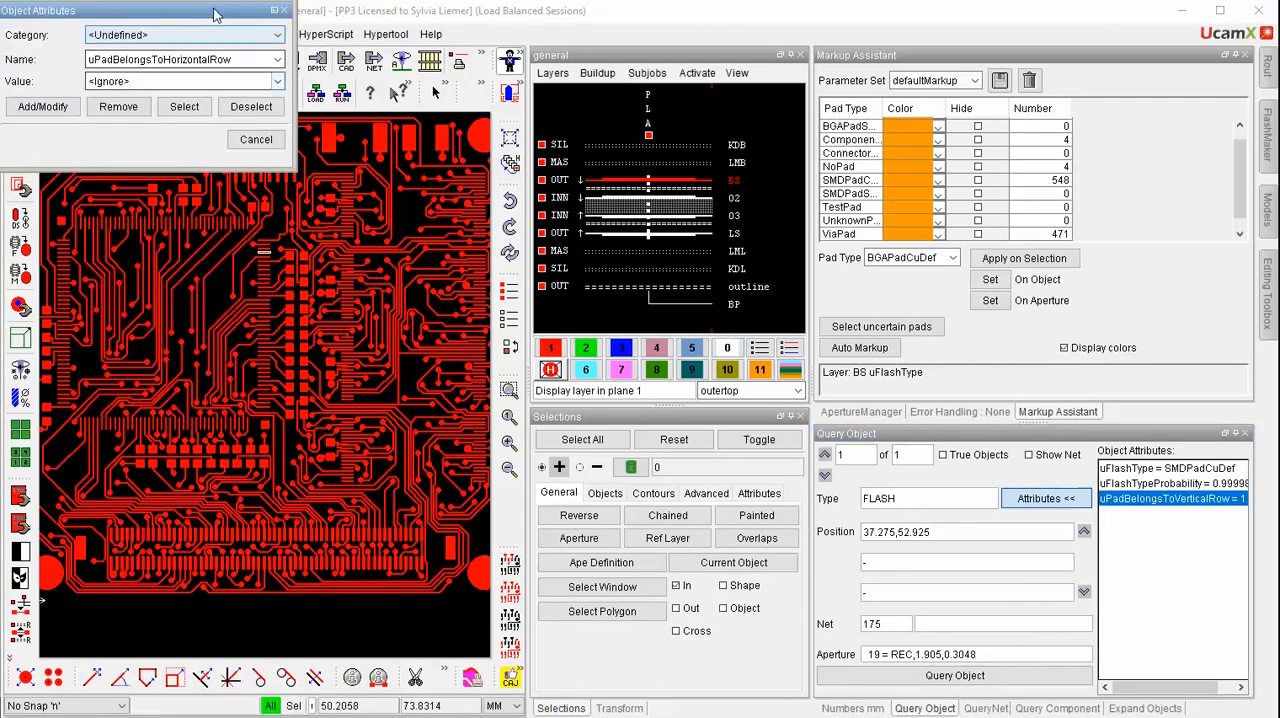
drag(210, 13, 960, 264)
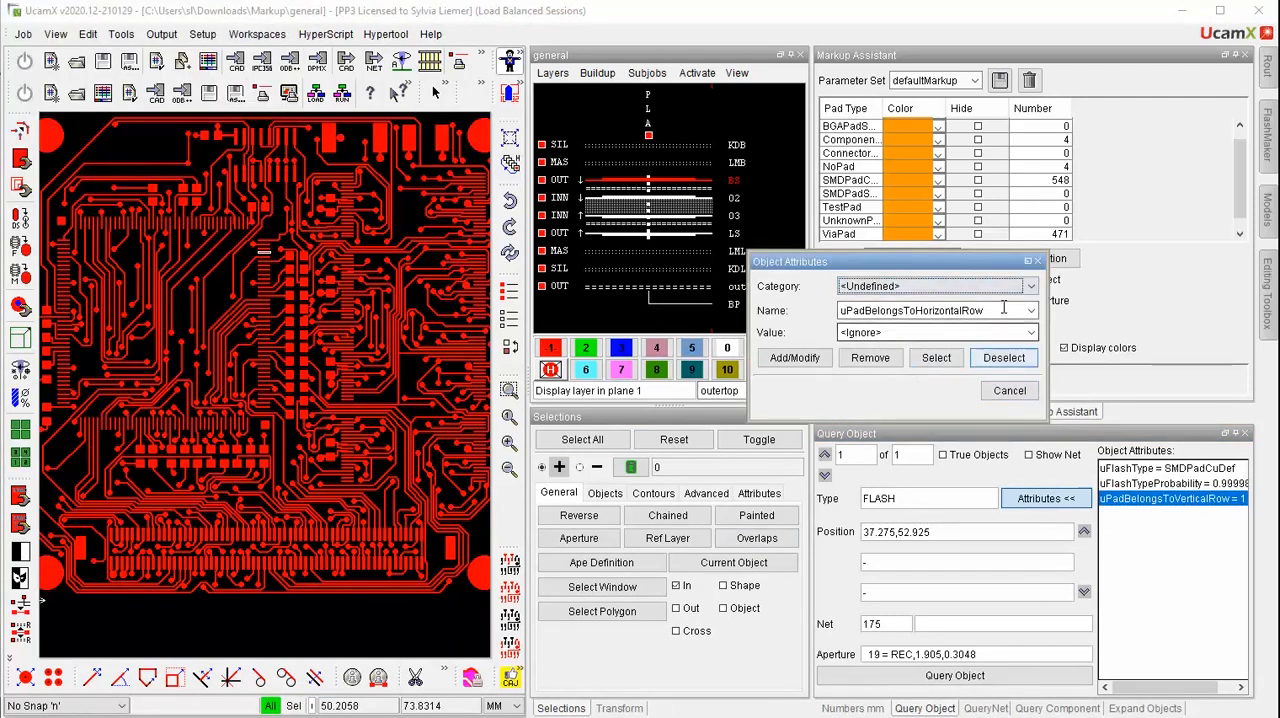
drag(992, 310, 808, 308)
text(uPadBelongsToVerticalRow)
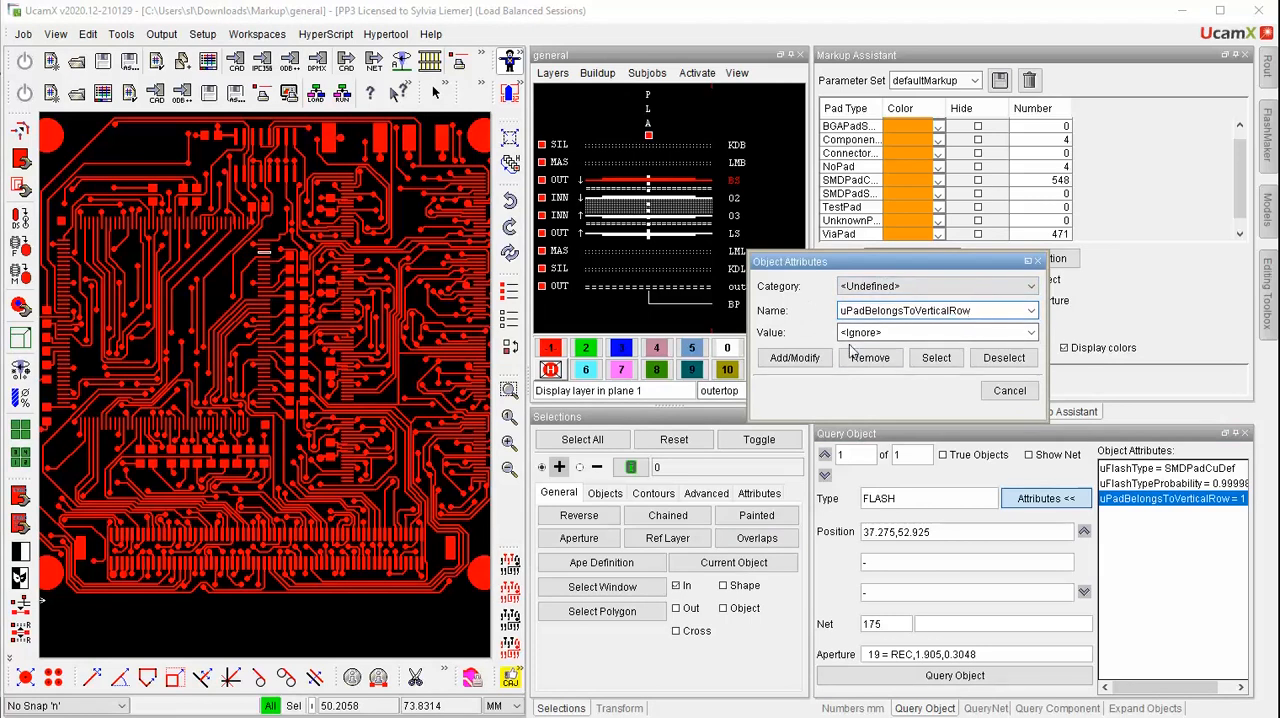
click(937, 359)
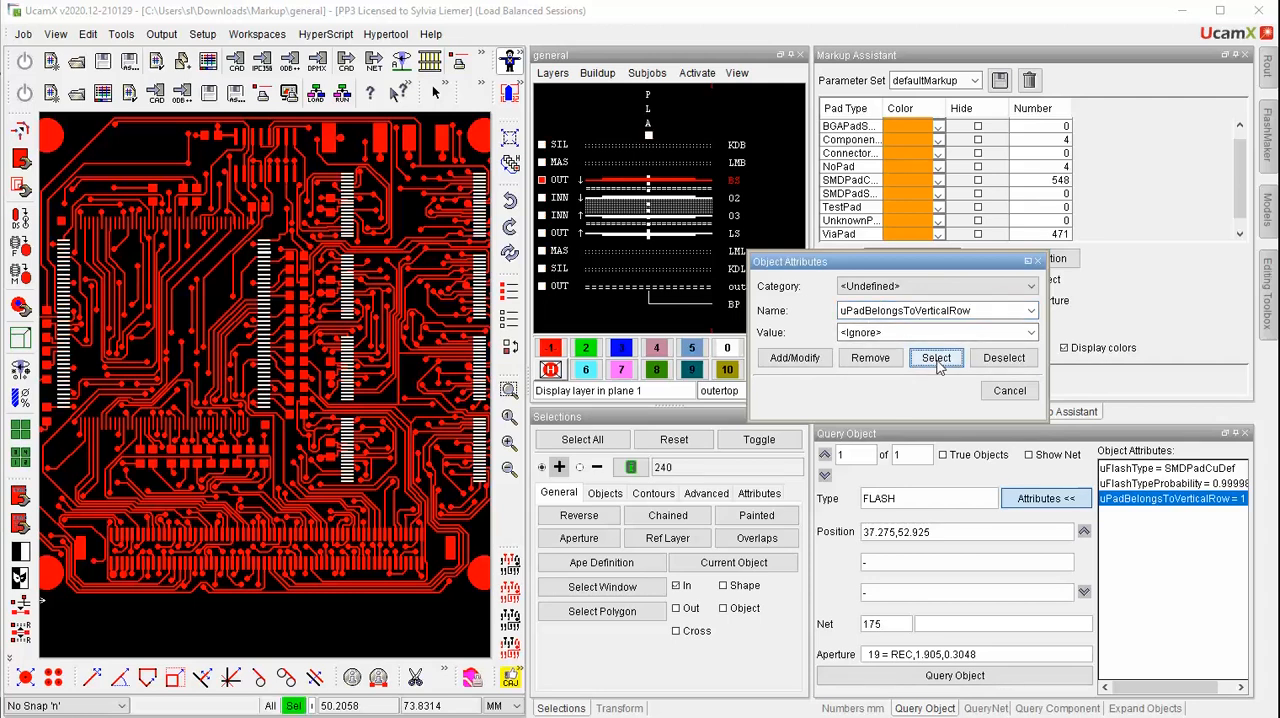
Deselect the vertical-row pads and select only those with uPadBelongsToVerticalRow set to 4
click(1004, 357)
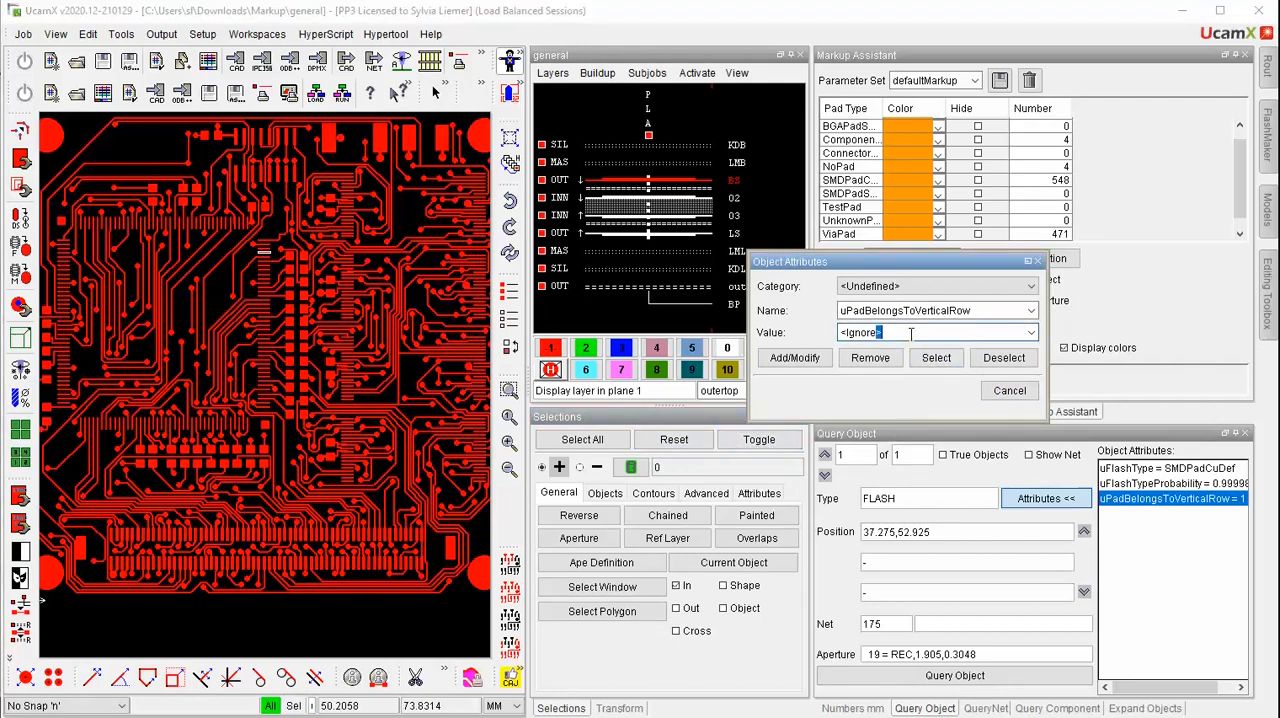
drag(882, 333, 816, 338)
text(4)
click(936, 357)
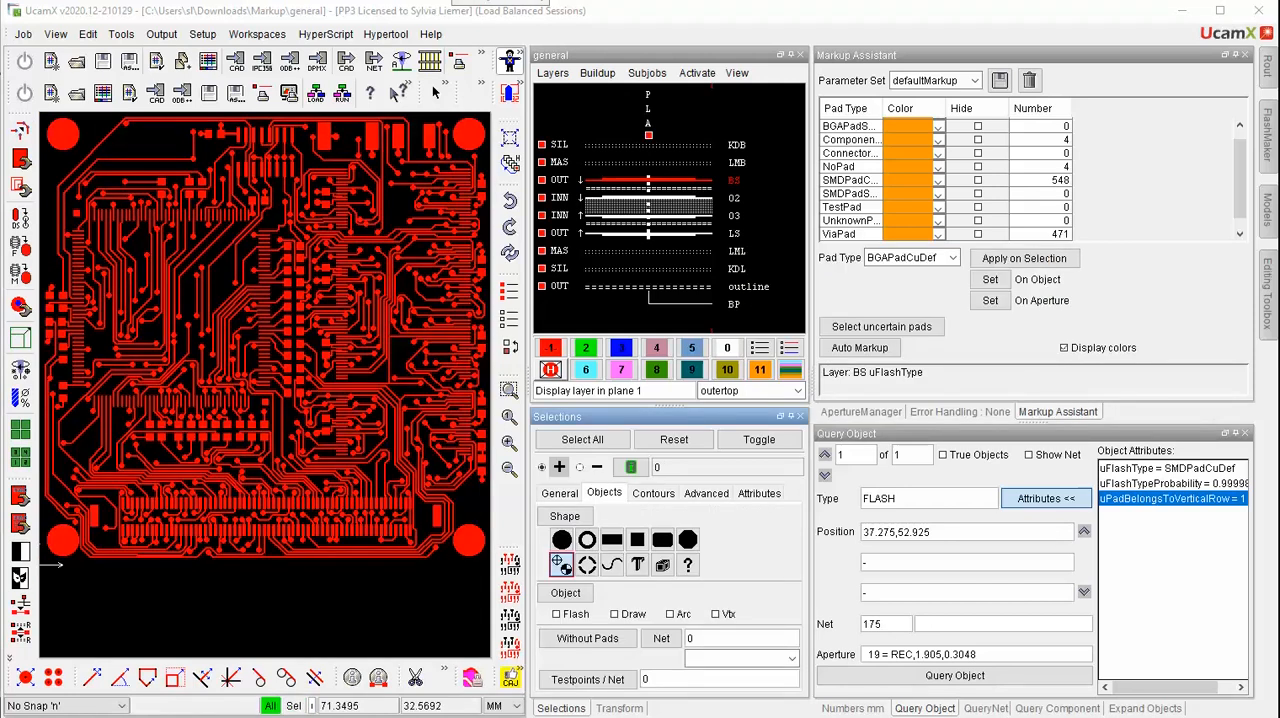
Select the objects matching the active shape filter and set the SMD copper pad type's markup color to light blue
click(570, 518)
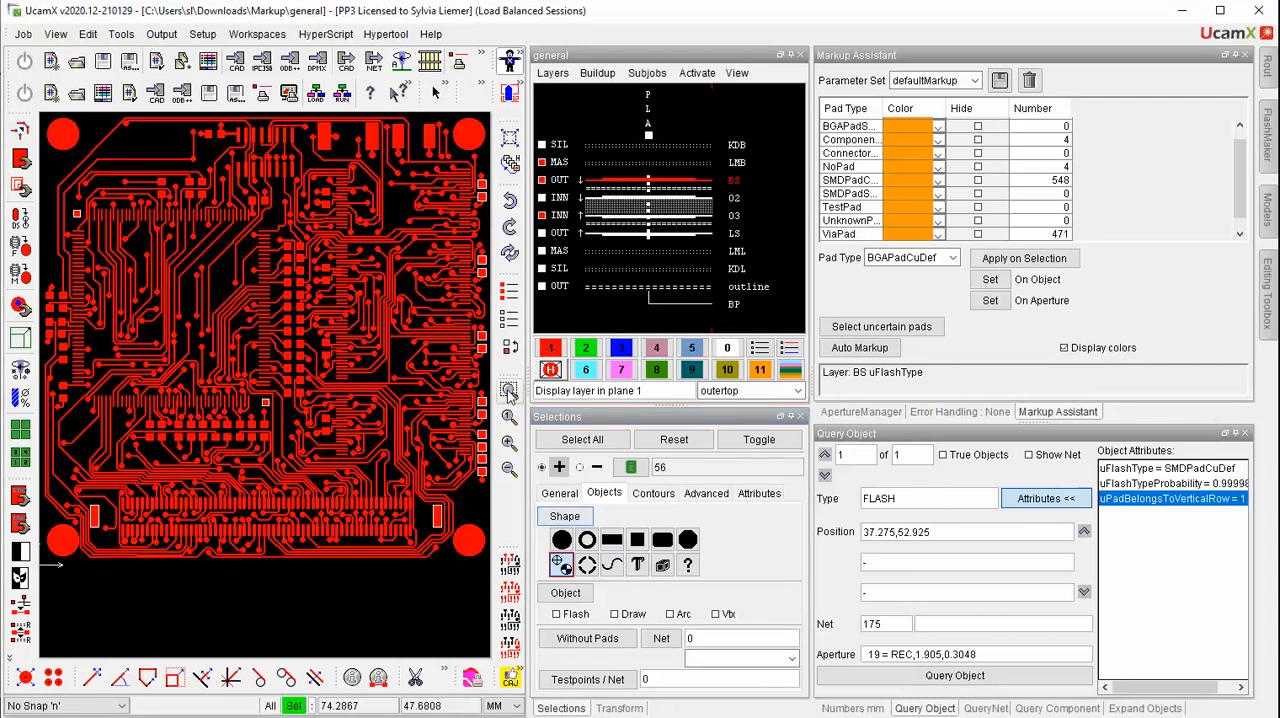
click(510, 392)
drag(458, 388, 492, 447)
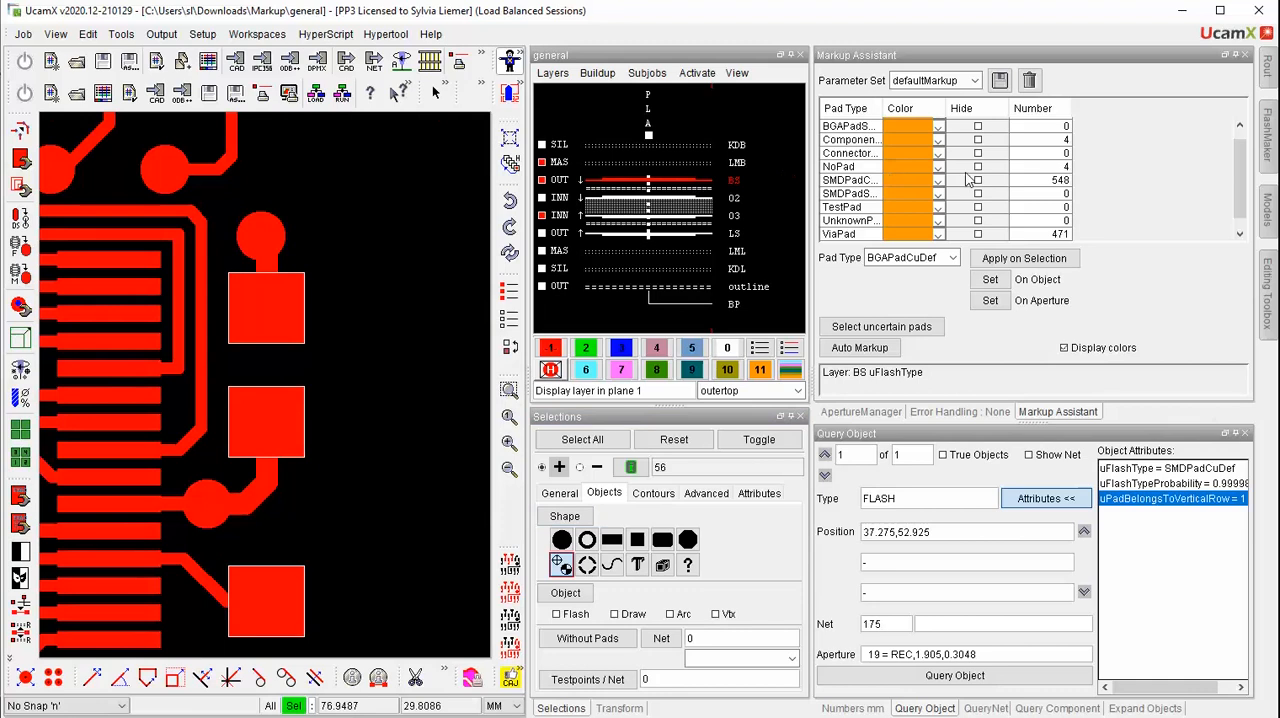
click(937, 182)
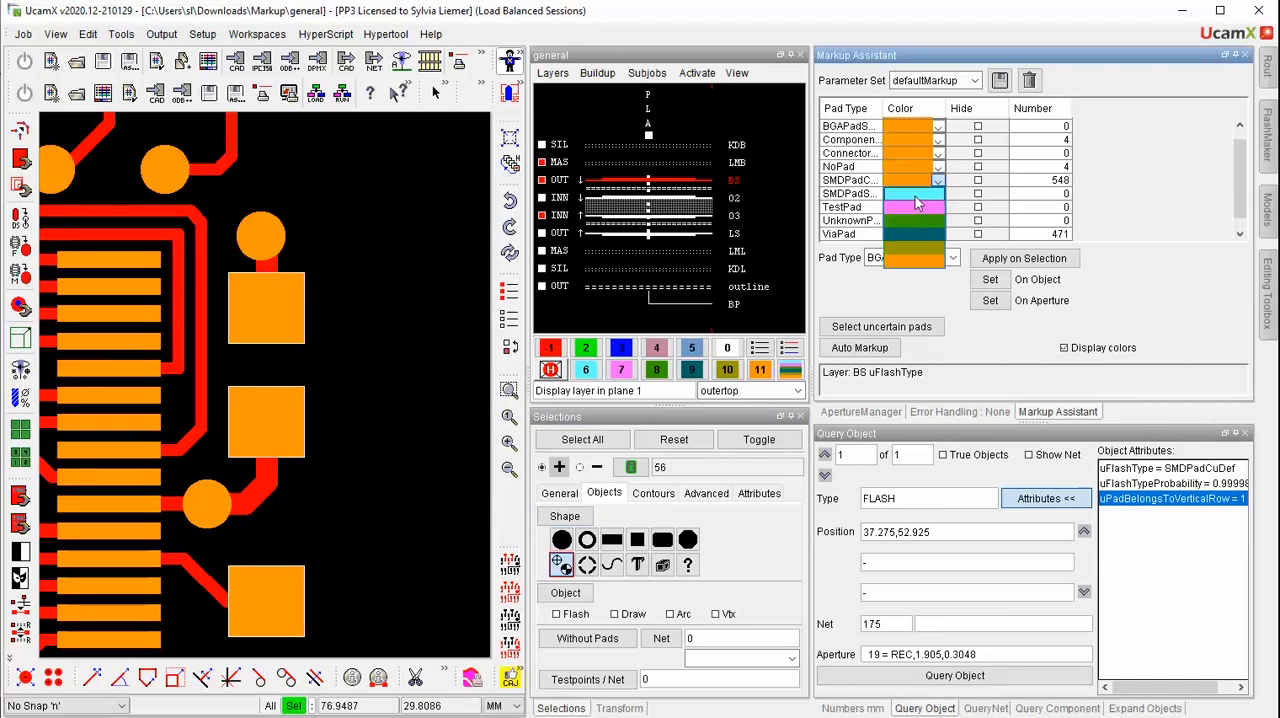
click(913, 195)
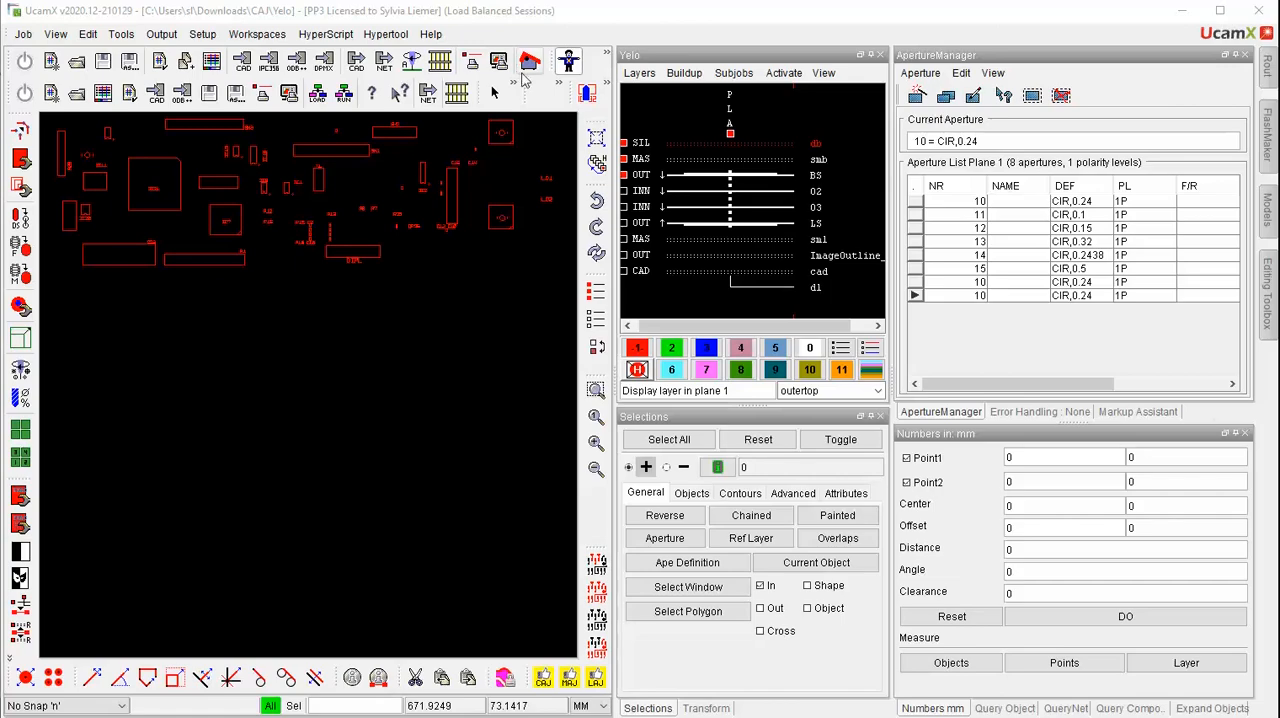
Recognize the legend texts in the YELO Legend Adjuster with the LAJ parameter set, and check the R6, R7 and DIPL words
click(596, 680)
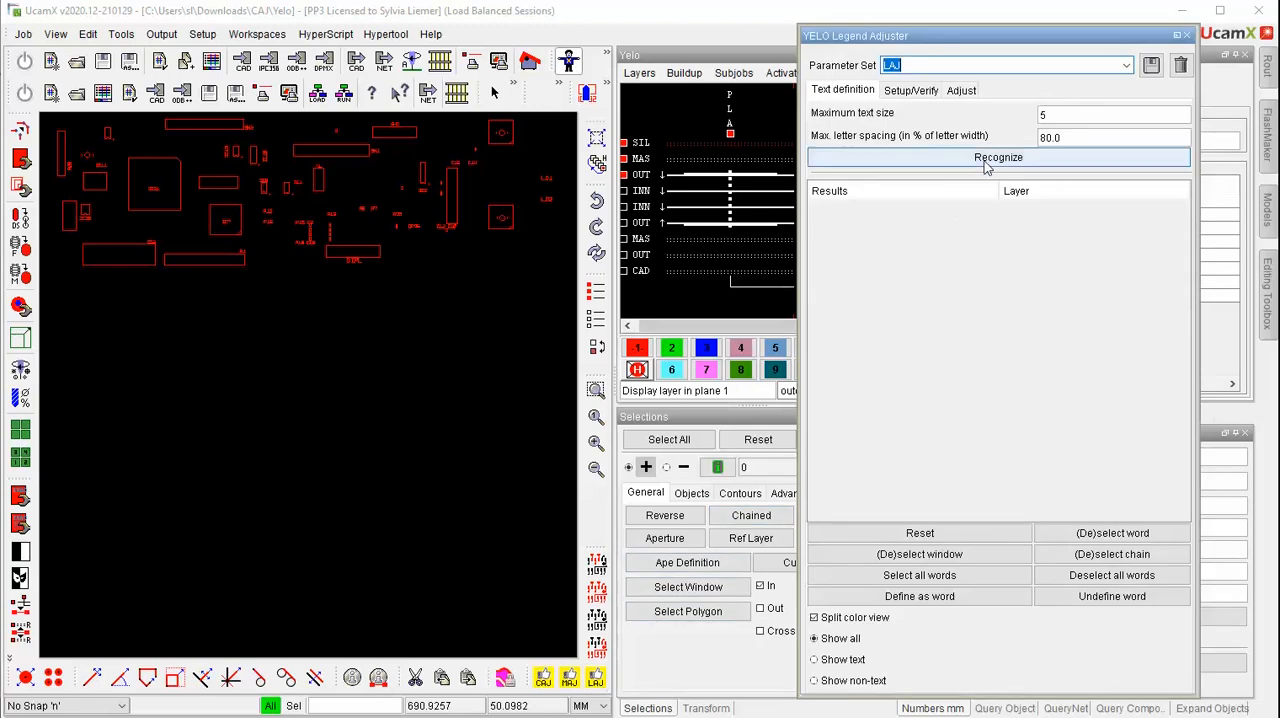
click(986, 160)
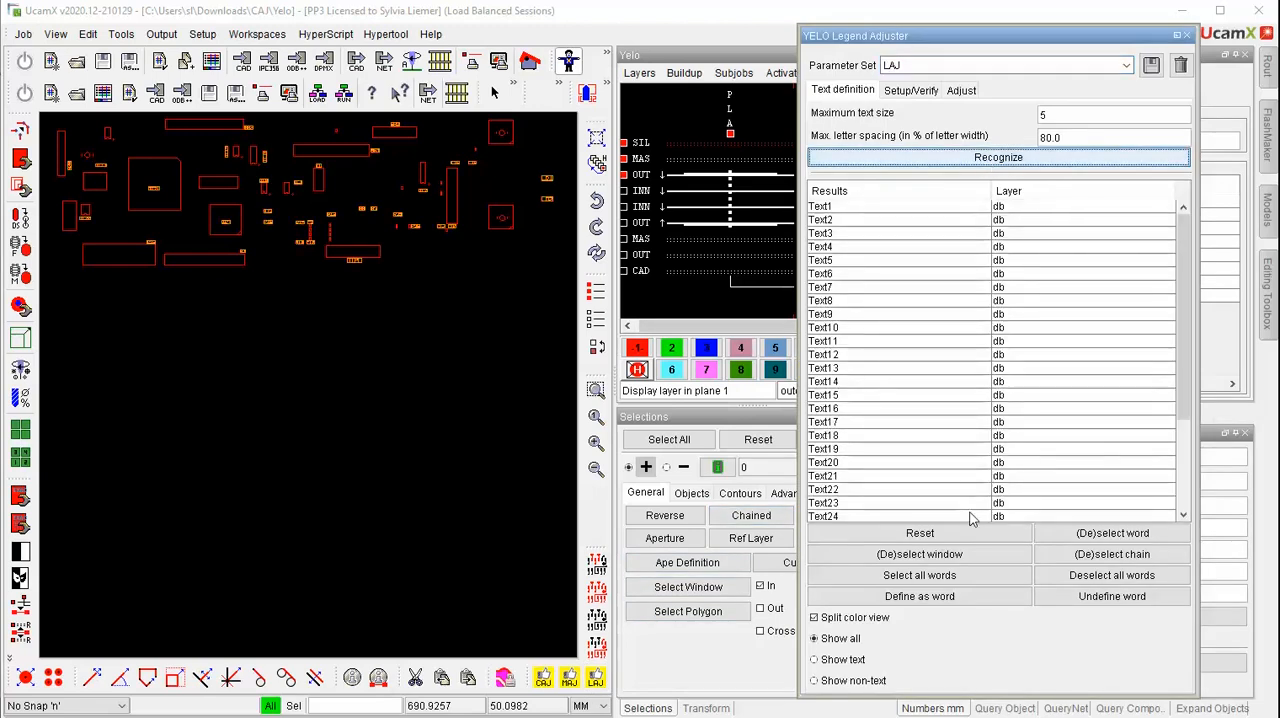
click(595, 391)
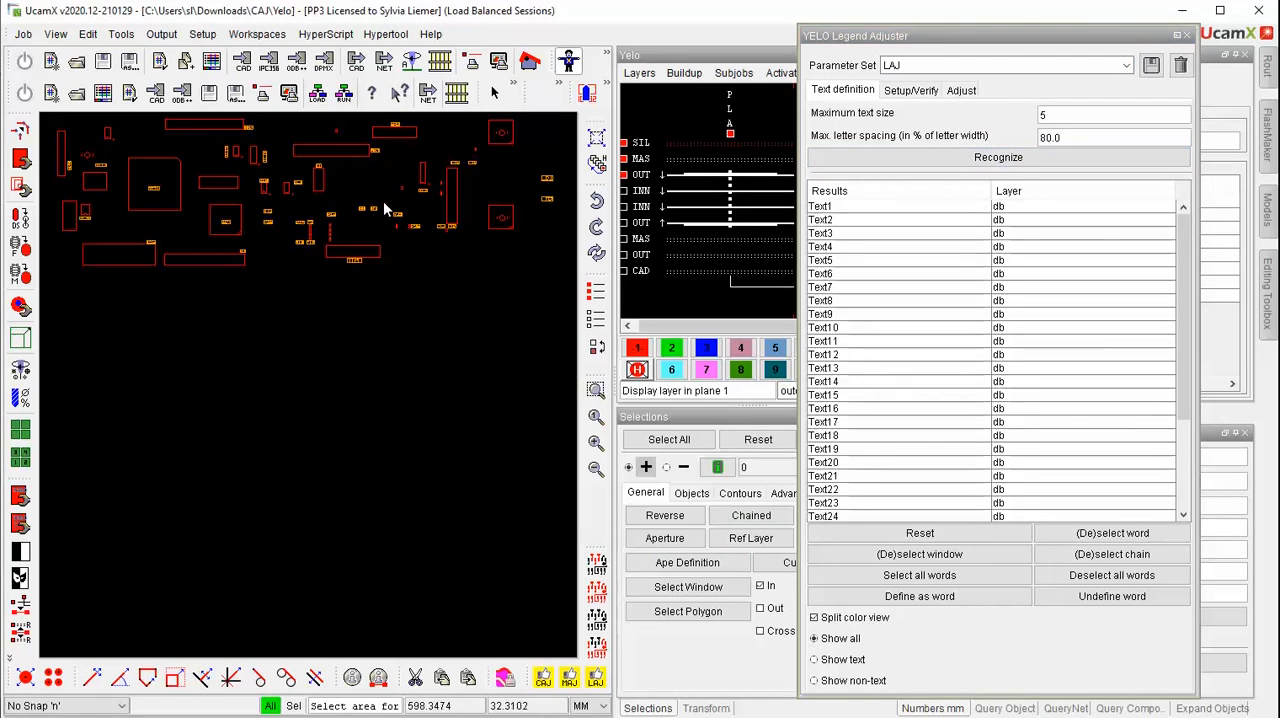
drag(384, 202, 350, 222)
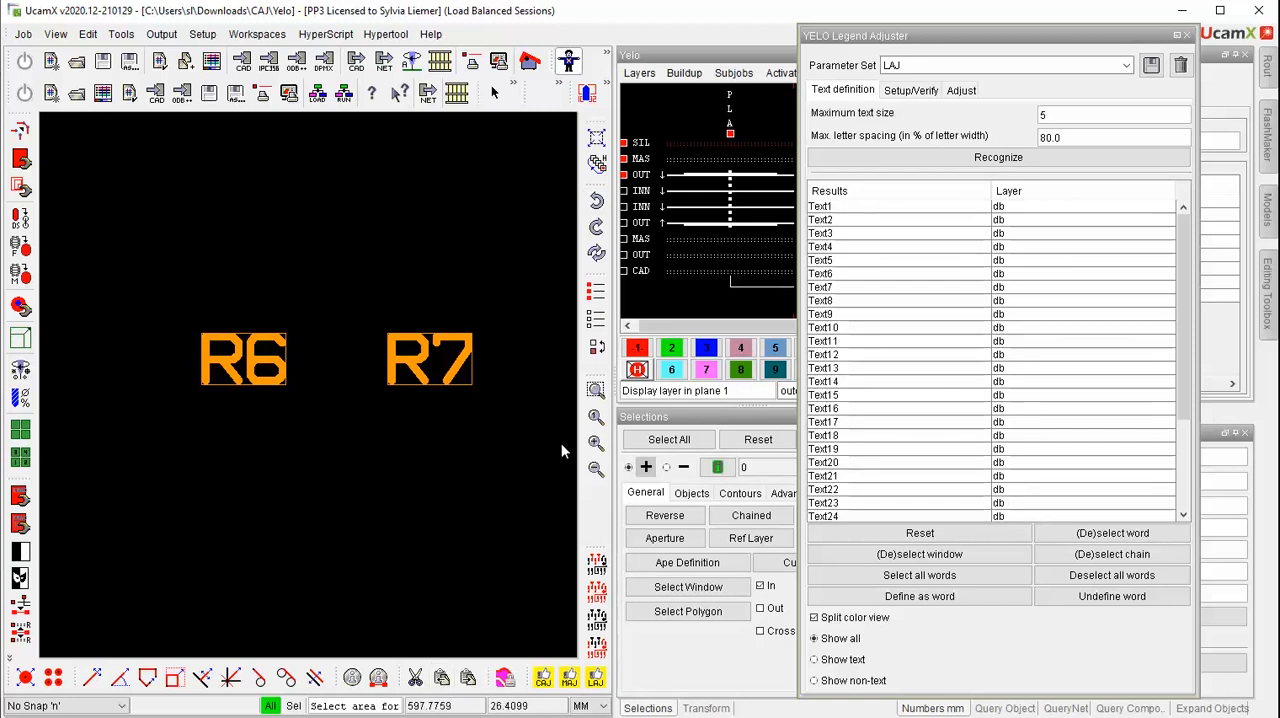
click(596, 416)
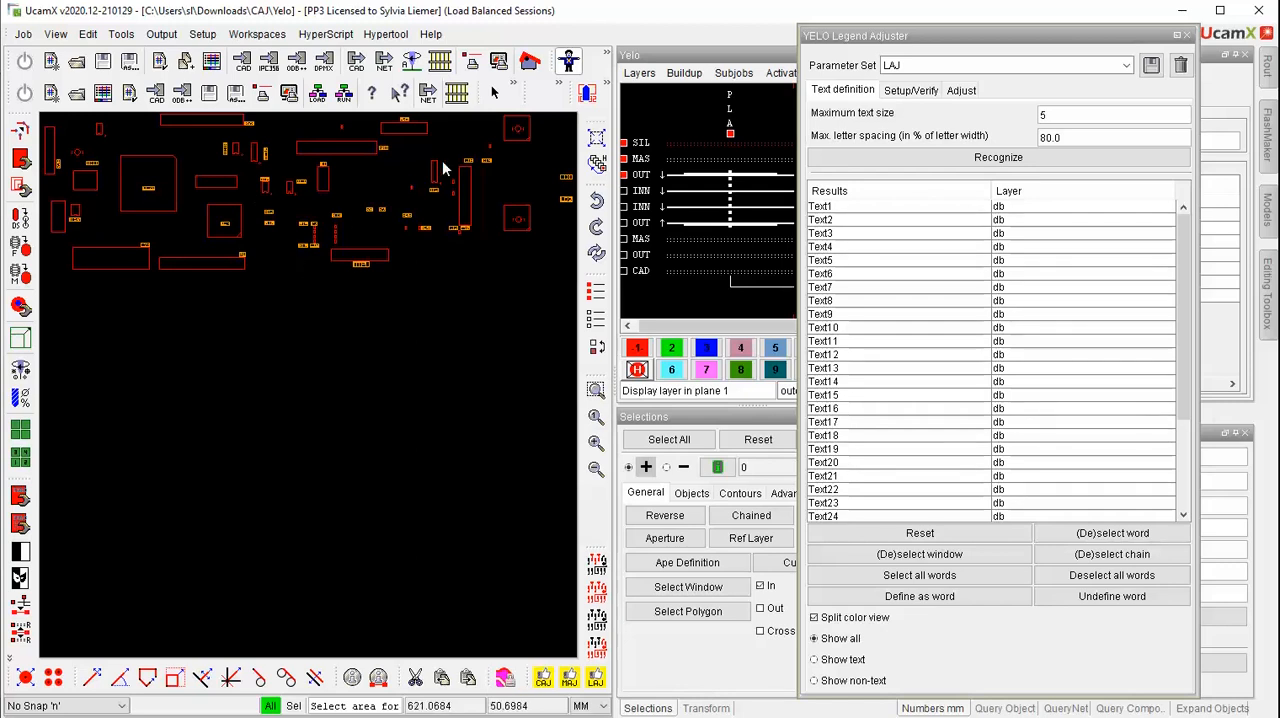
drag(344, 254, 375, 277)
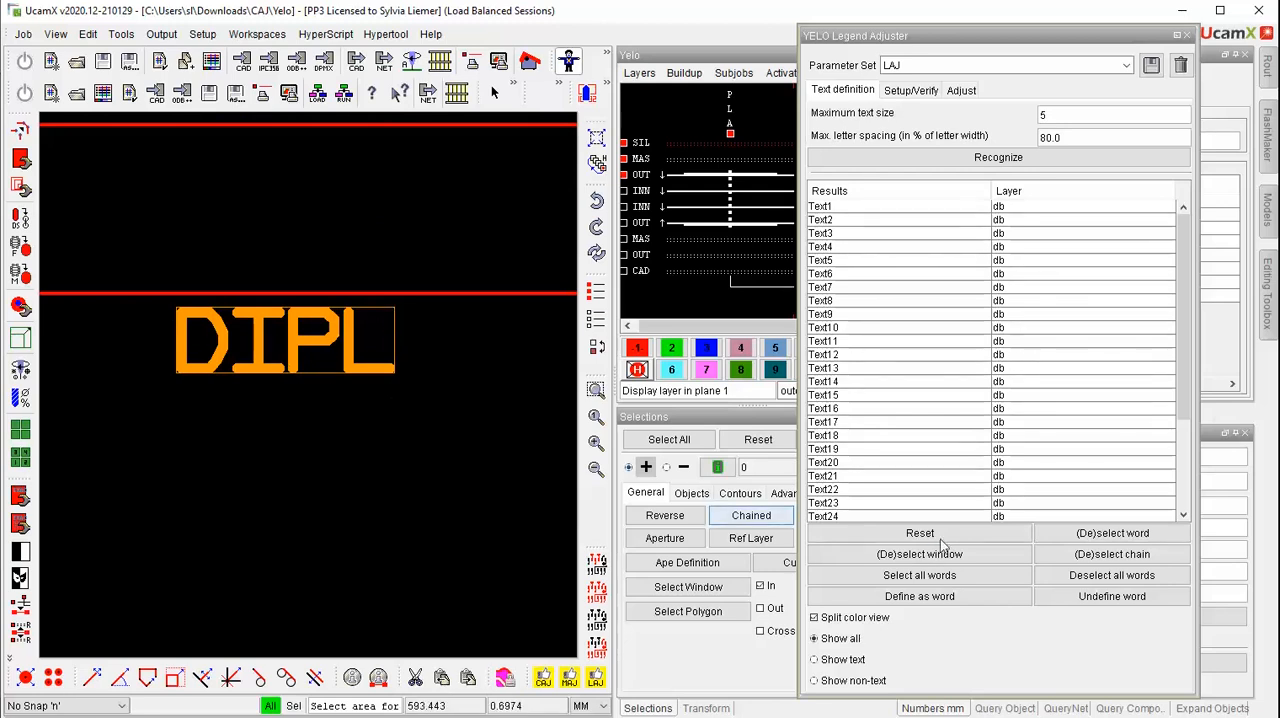
Verify the legend with the 1-pad-hole DRC configuration and repair it using Increase line width, Expand/Shrink and Move Texts
click(932, 98)
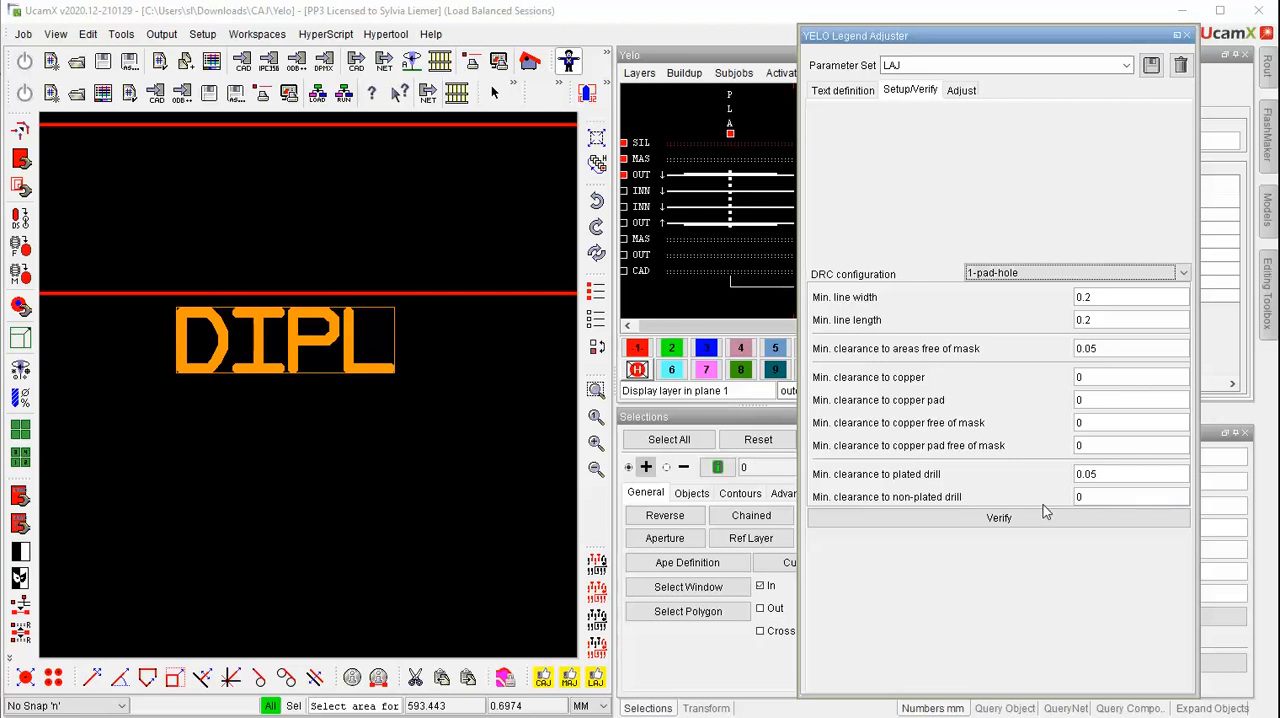
click(963, 519)
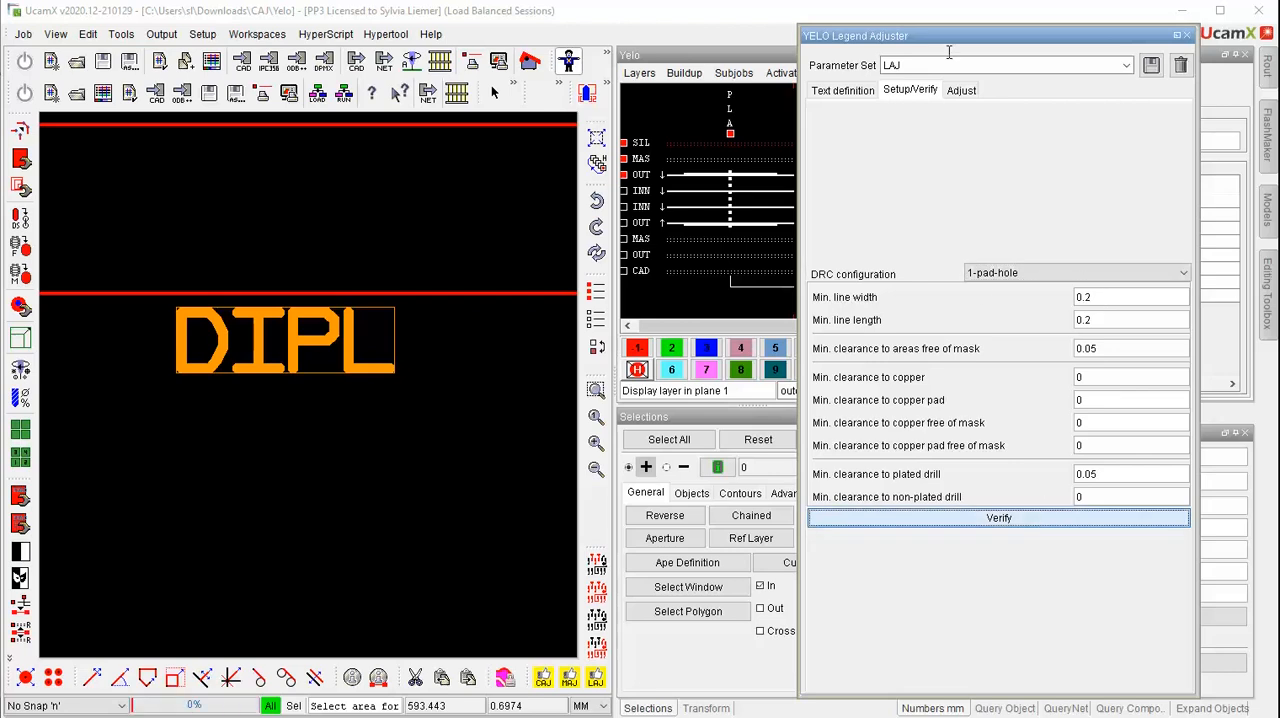
click(966, 94)
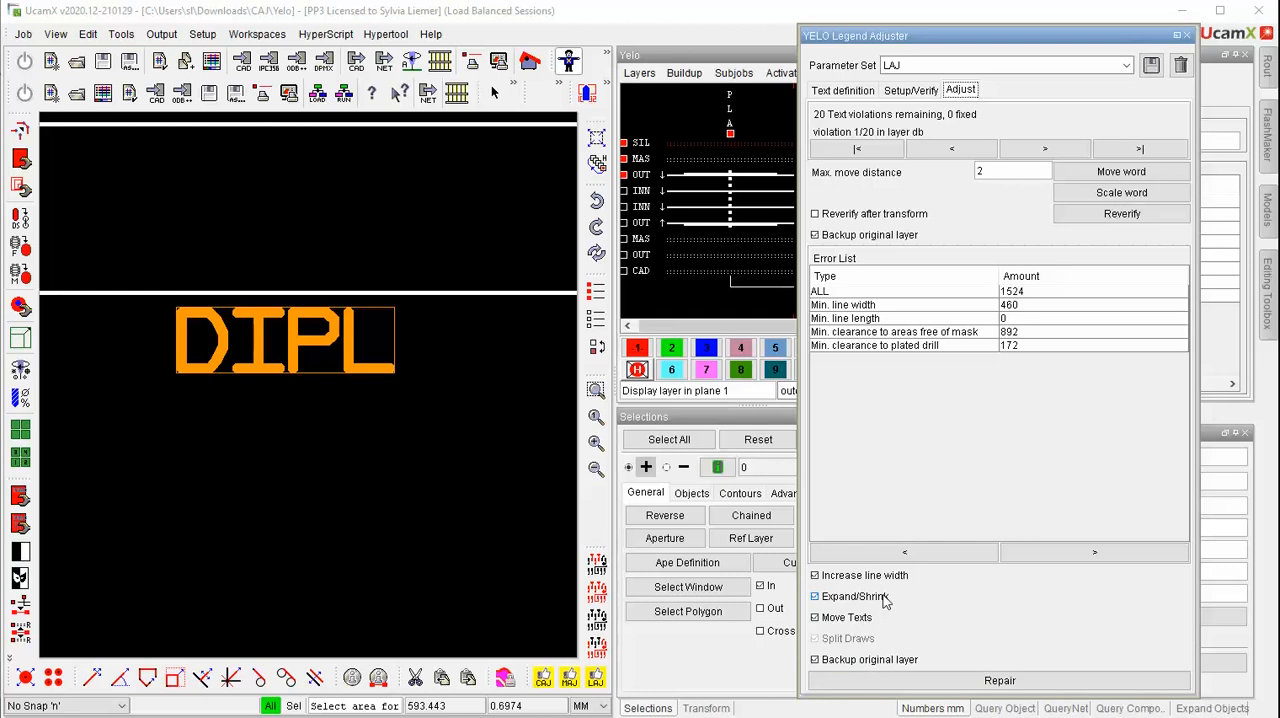
click(1032, 683)
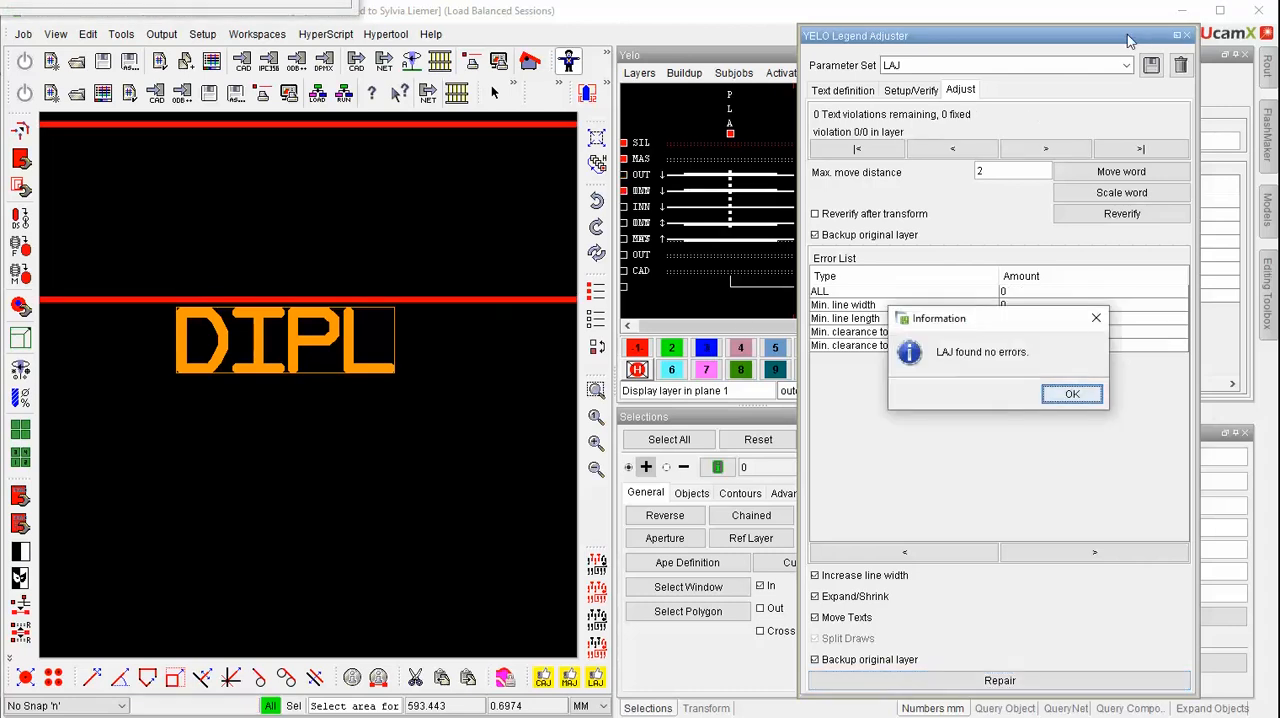
Display the original legend backup layer in plane 3 and compare it with the repaired legend around IC7
drag(1047, 40, 1249, 63)
click(707, 349)
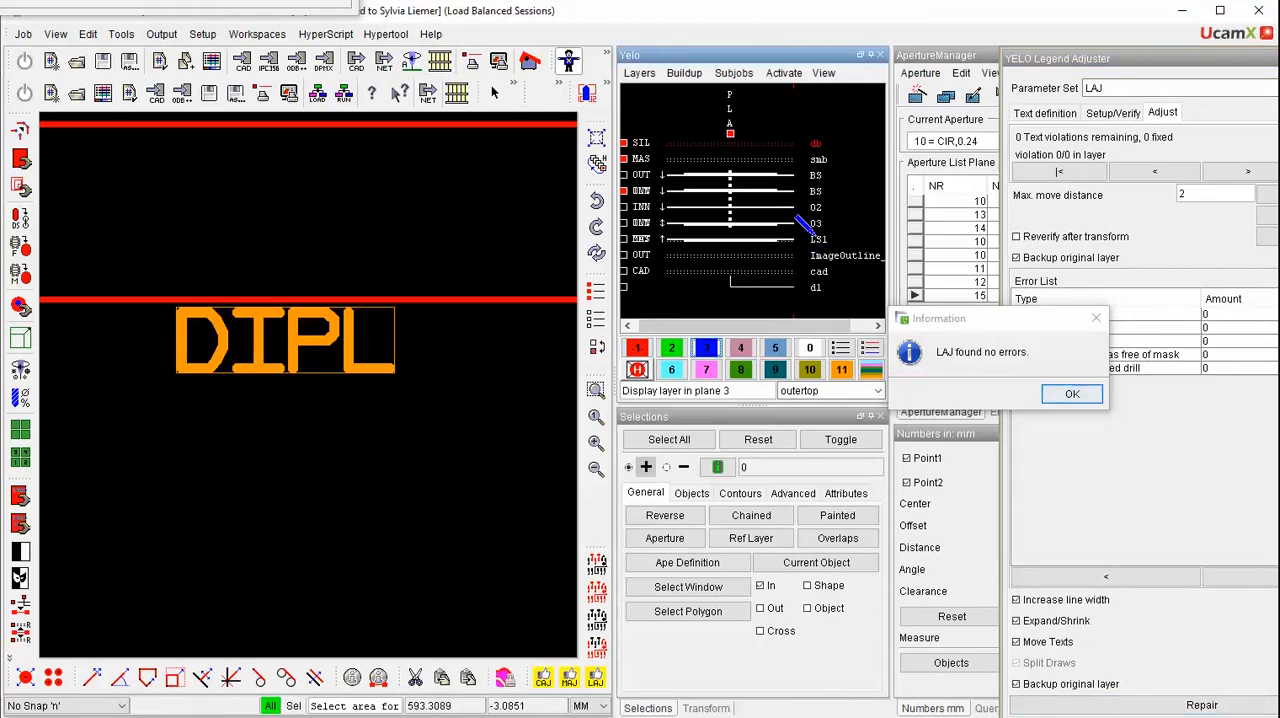
click(816, 237)
click(826, 143)
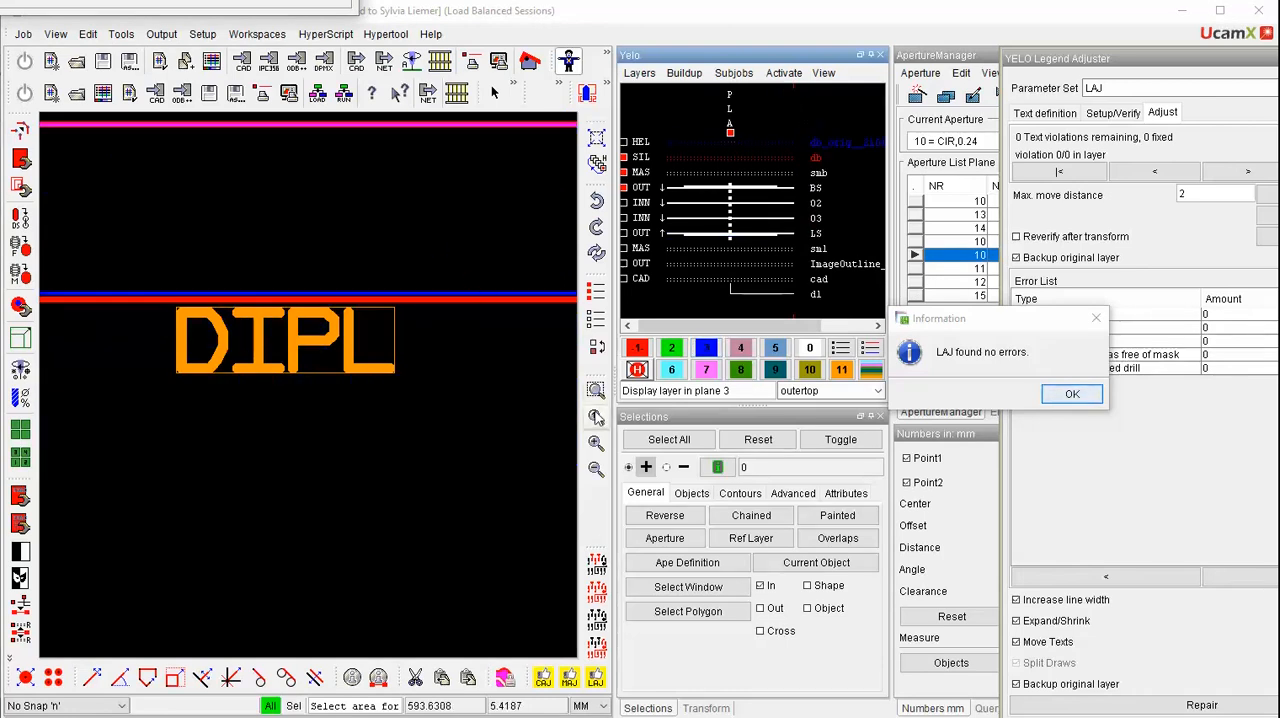
click(597, 390)
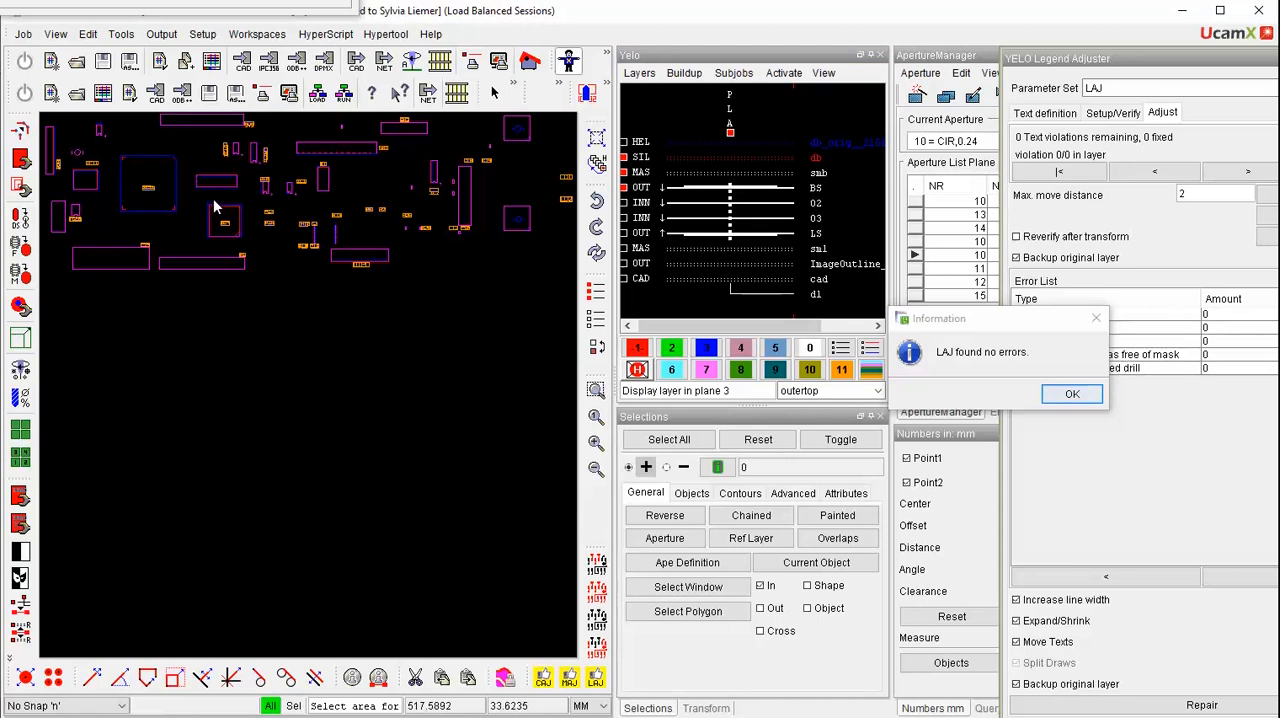
drag(202, 199, 253, 249)
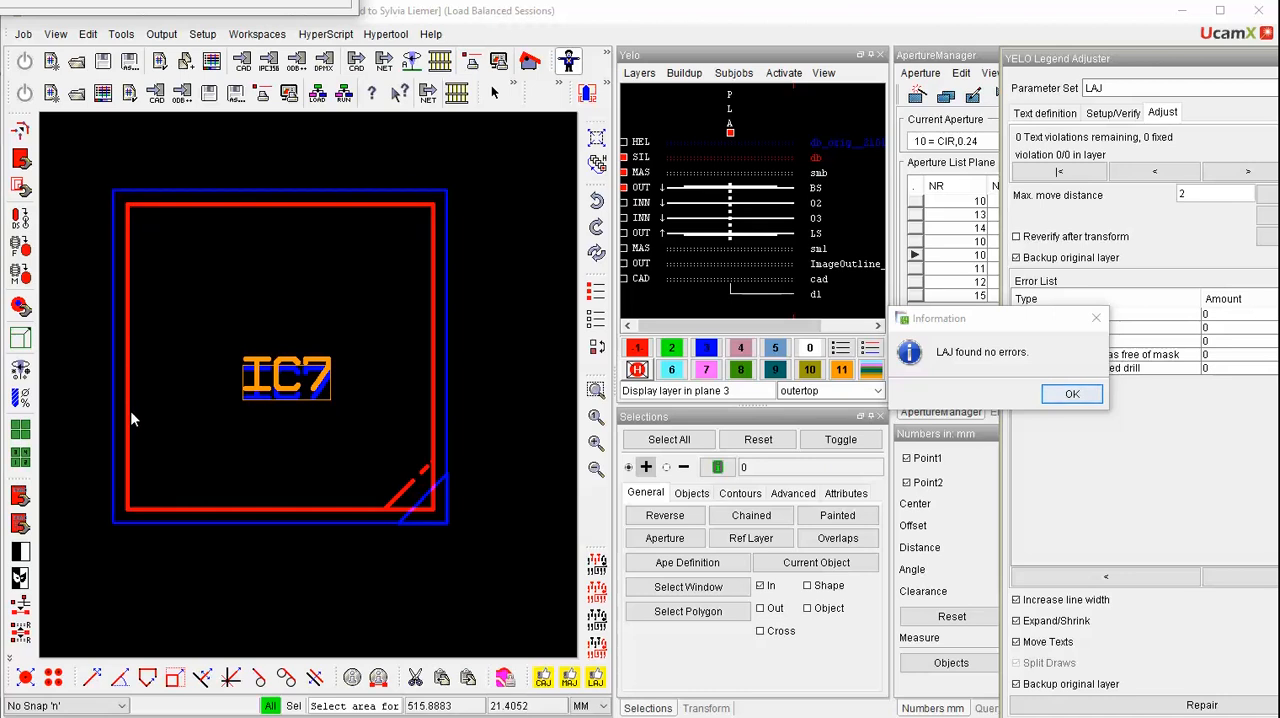
click(1072, 394)
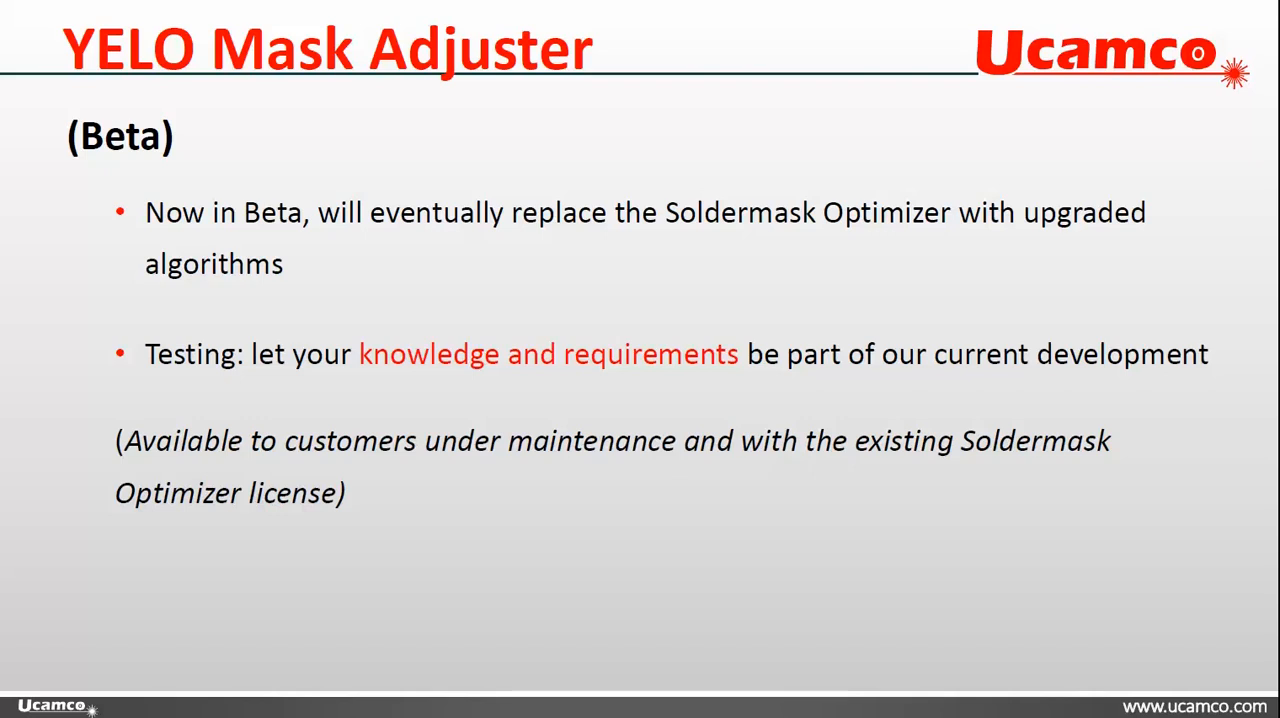
key(Right)
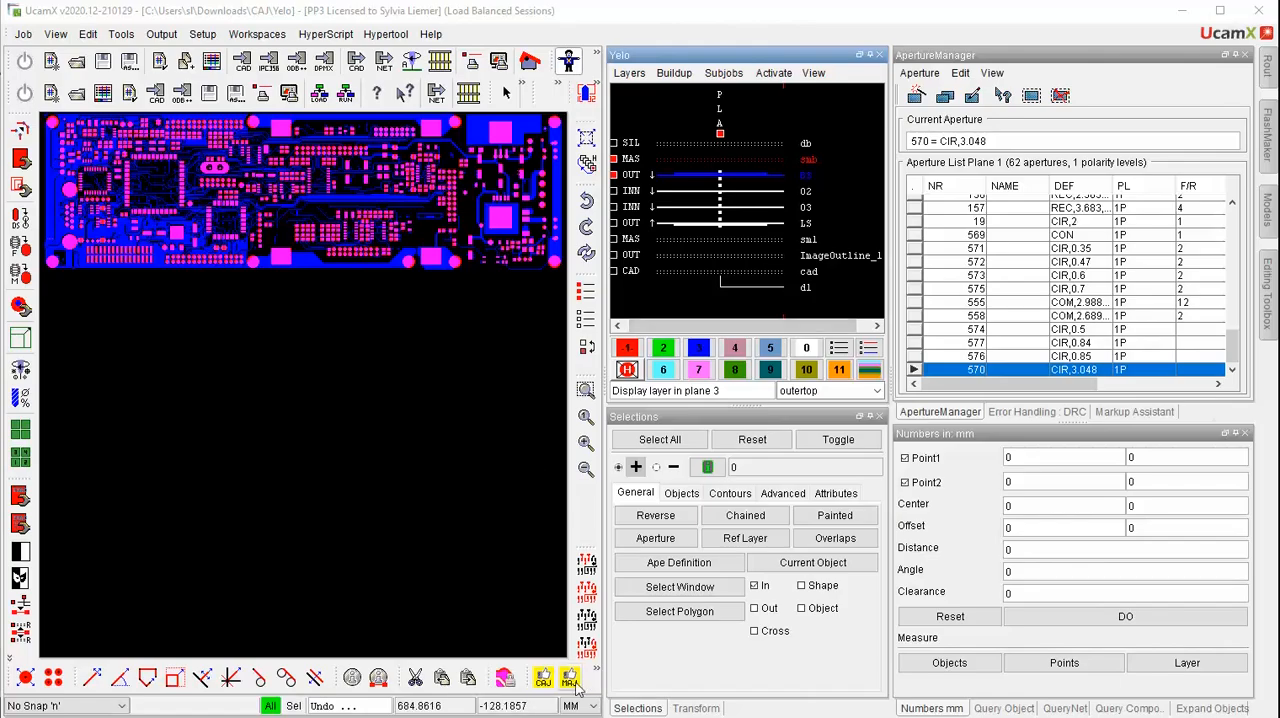
Run the Tombstone and Solder Escape Prevention adjustment in the YELO Mask Adjuster with the YELO-MAJ parameter set
click(569, 679)
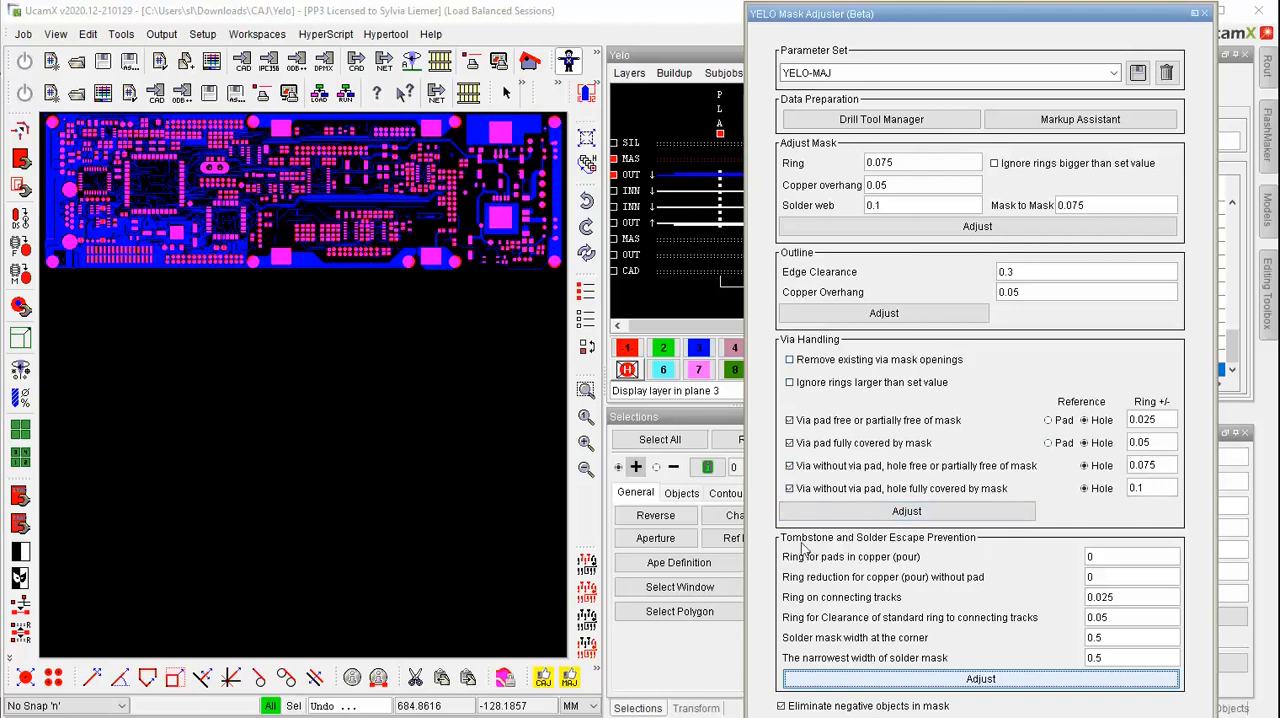
click(968, 682)
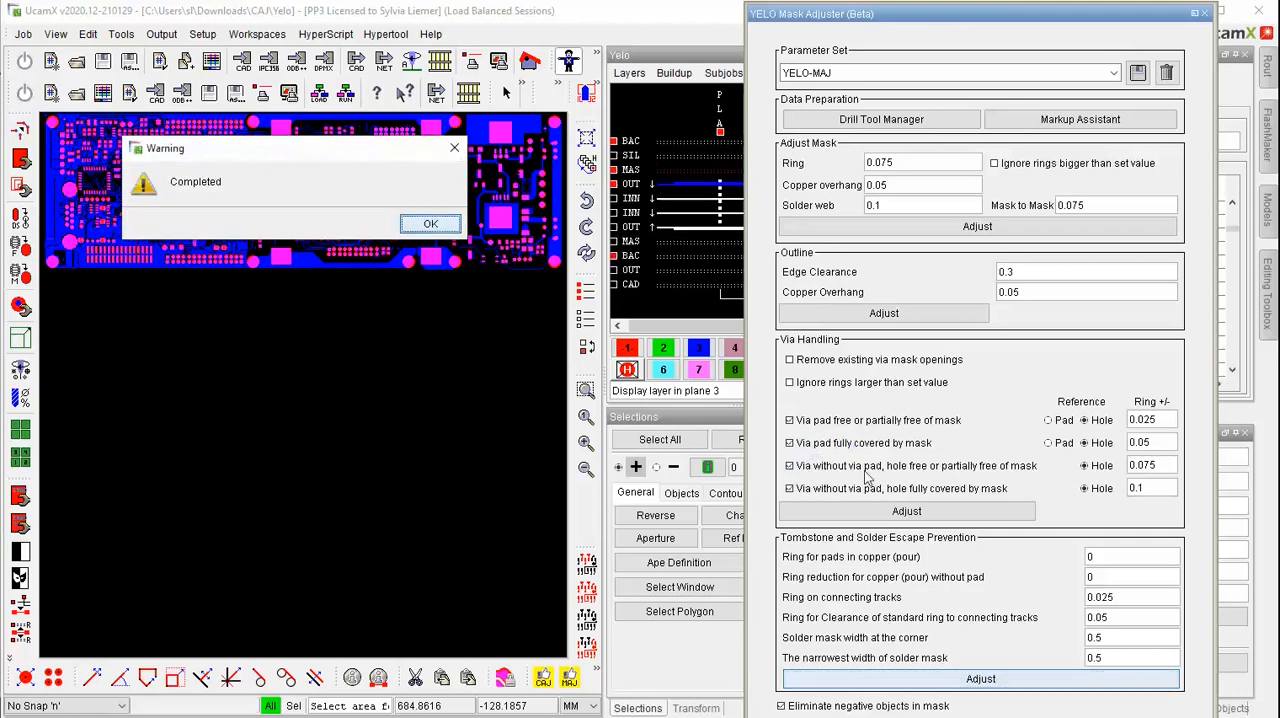
click(430, 223)
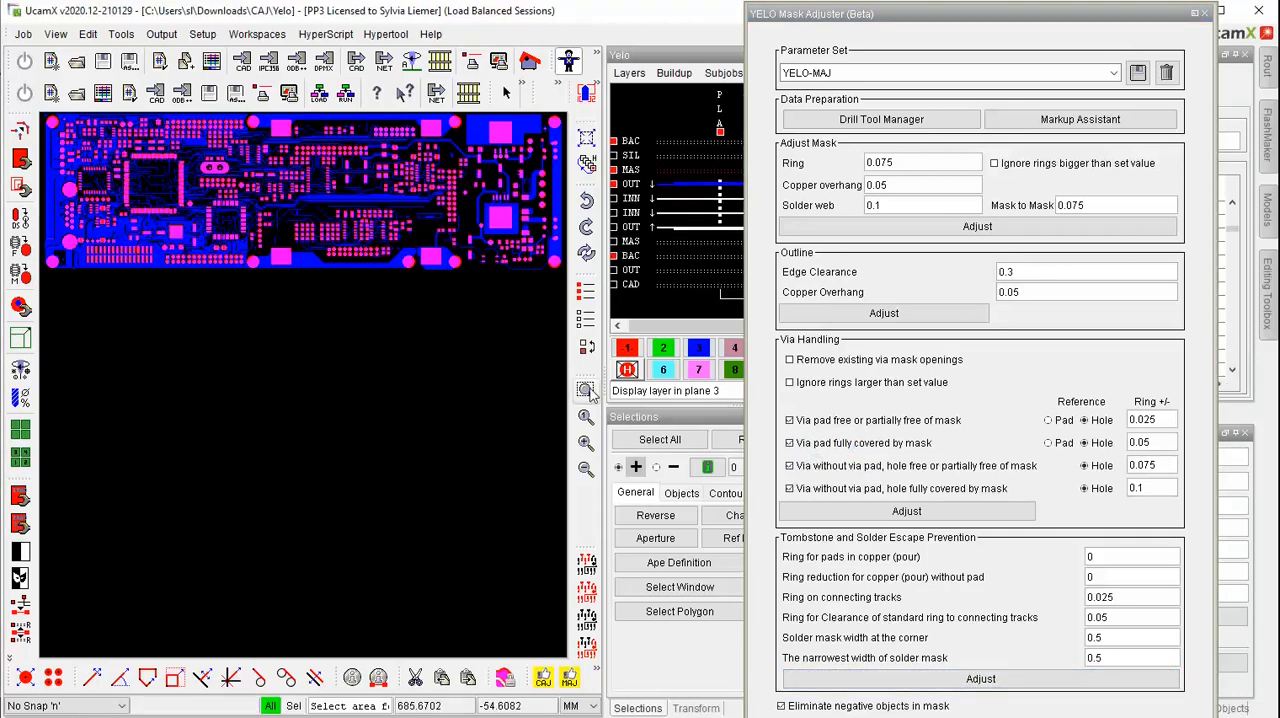
Examine the adjusted mask rings where tracks connect to the SMD pads, alongside the Ring on connecting tracks setting
scroll(394, 265, up, 3)
scroll(357, 308, up, 3)
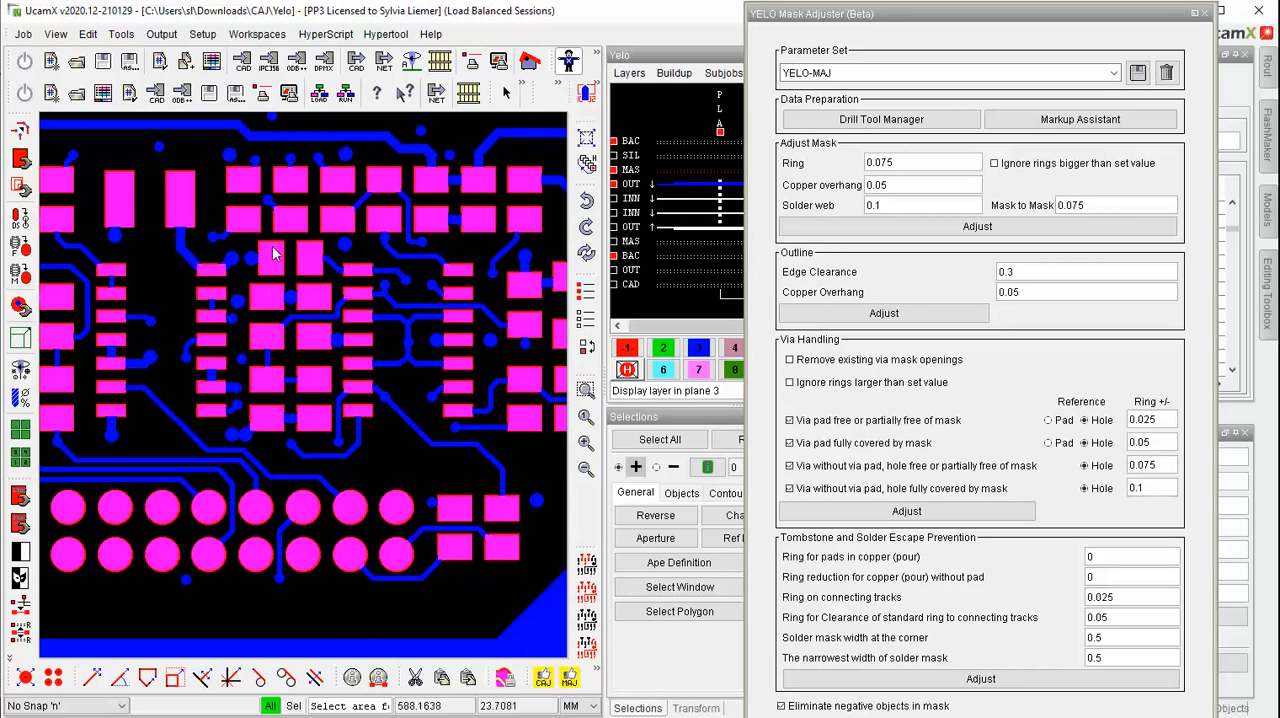
drag(273, 243, 382, 335)
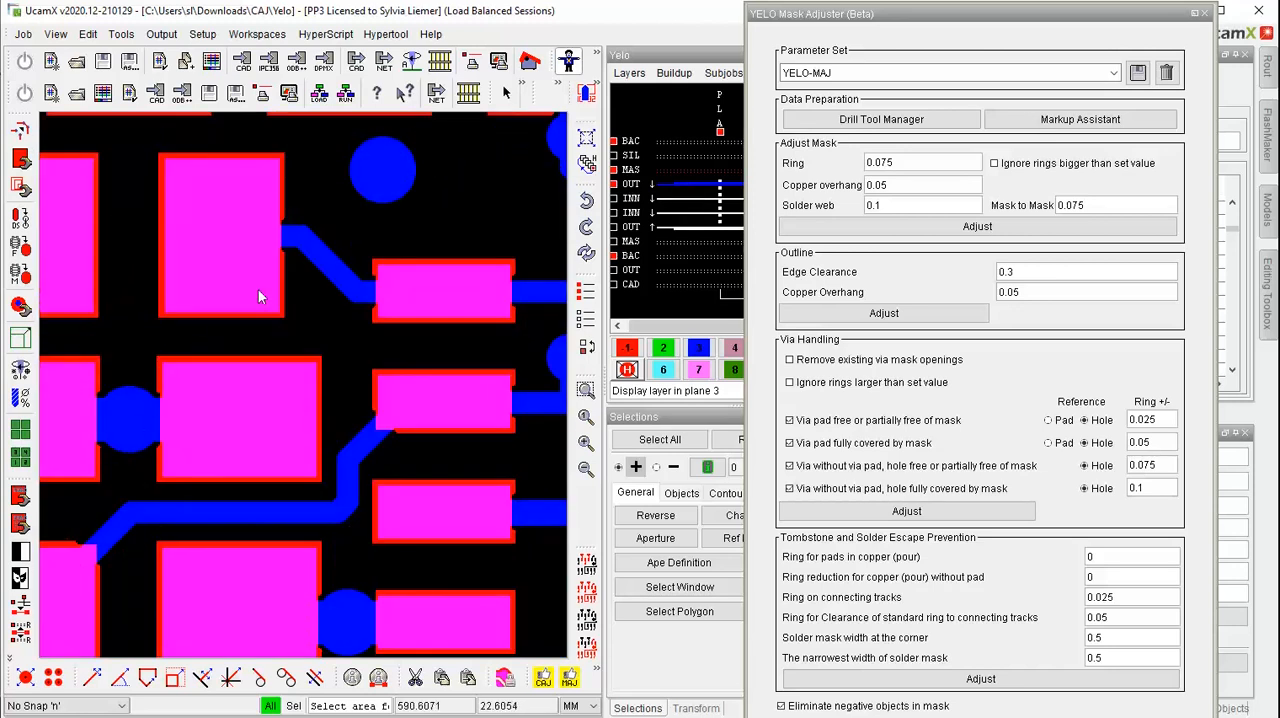
drag(342, 233, 542, 383)
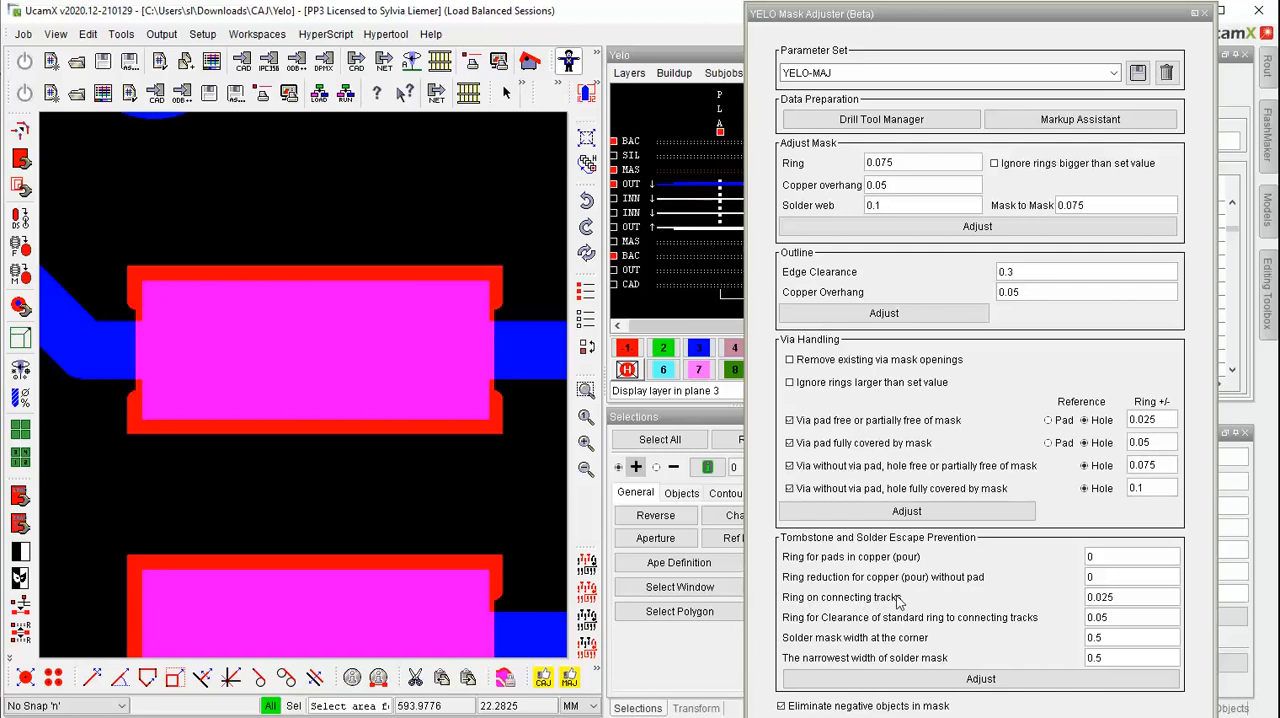
double_click(1107, 597)
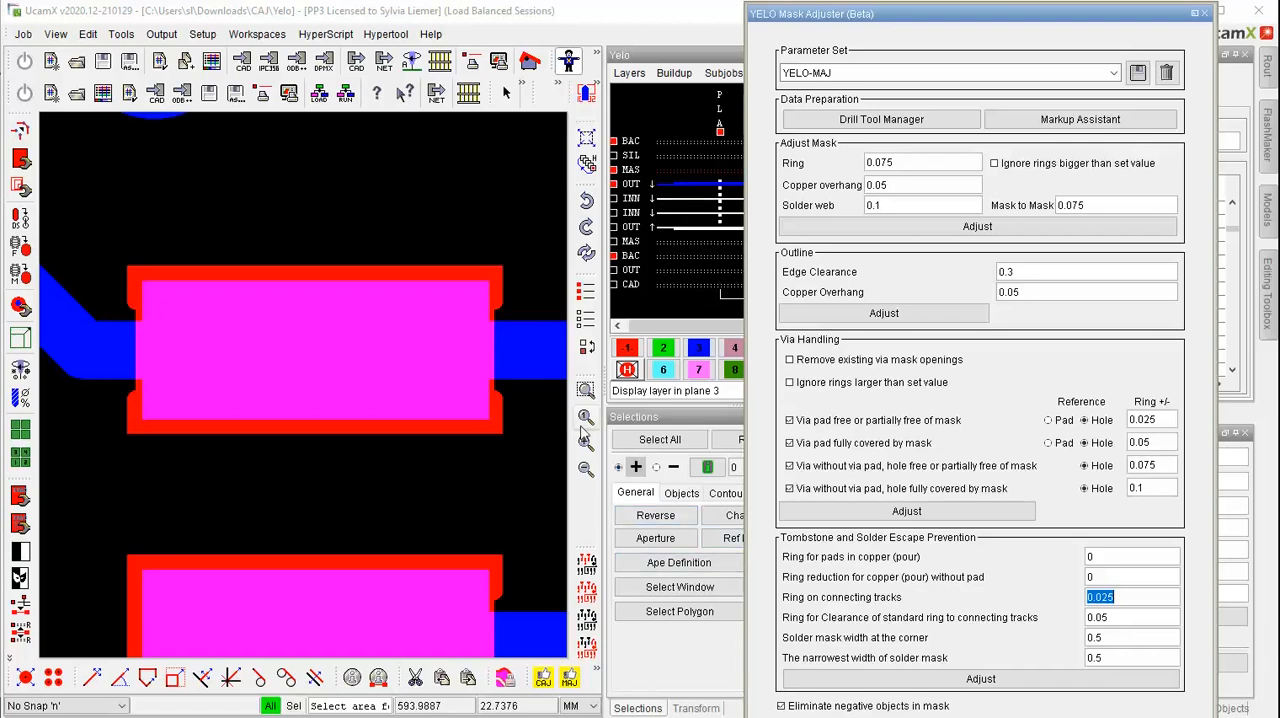
scroll(373, 399, down, 2)
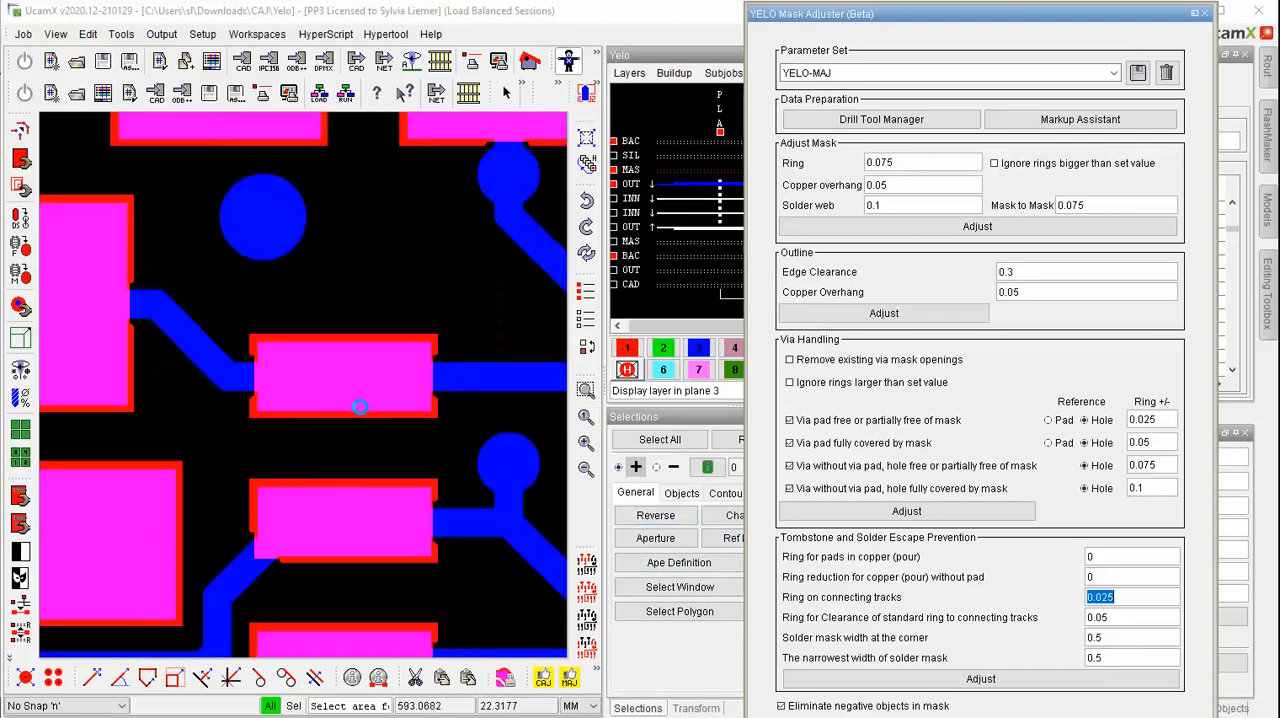
scroll(117, 483, up, 3)
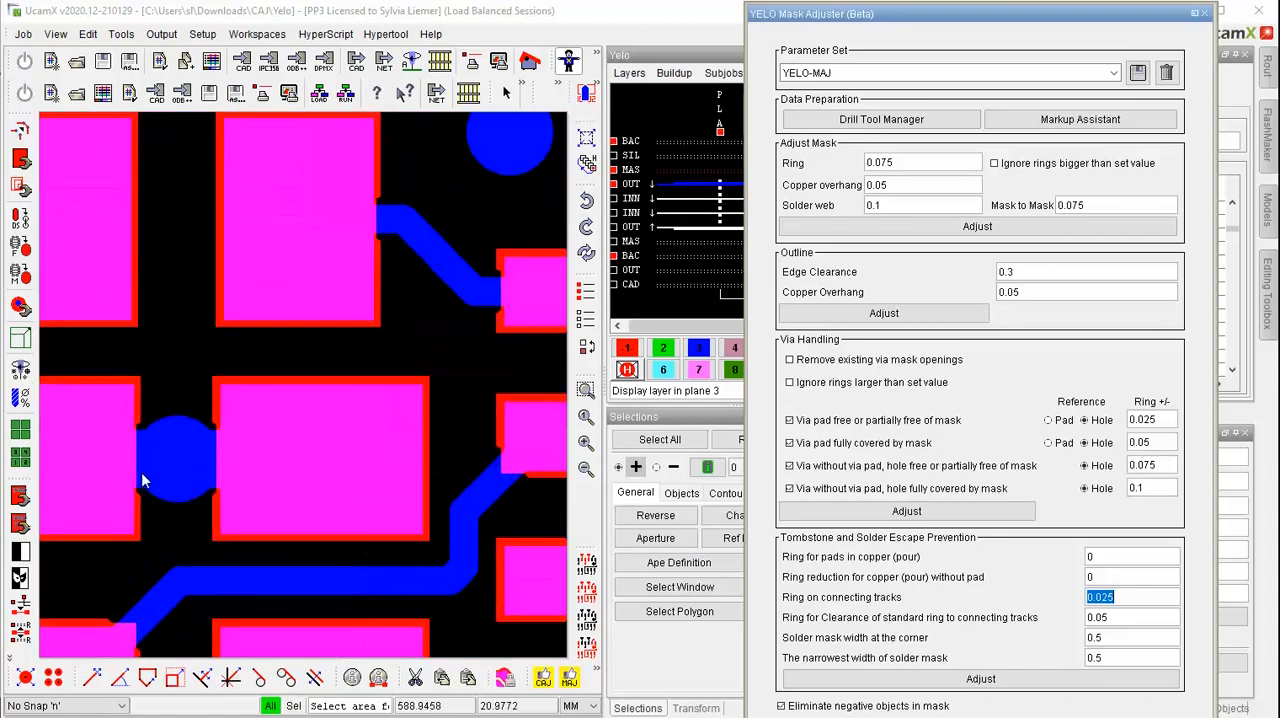
Display the drill layer in plane 2 and examine the mask openings of the pads in the copper pour
click(667, 348)
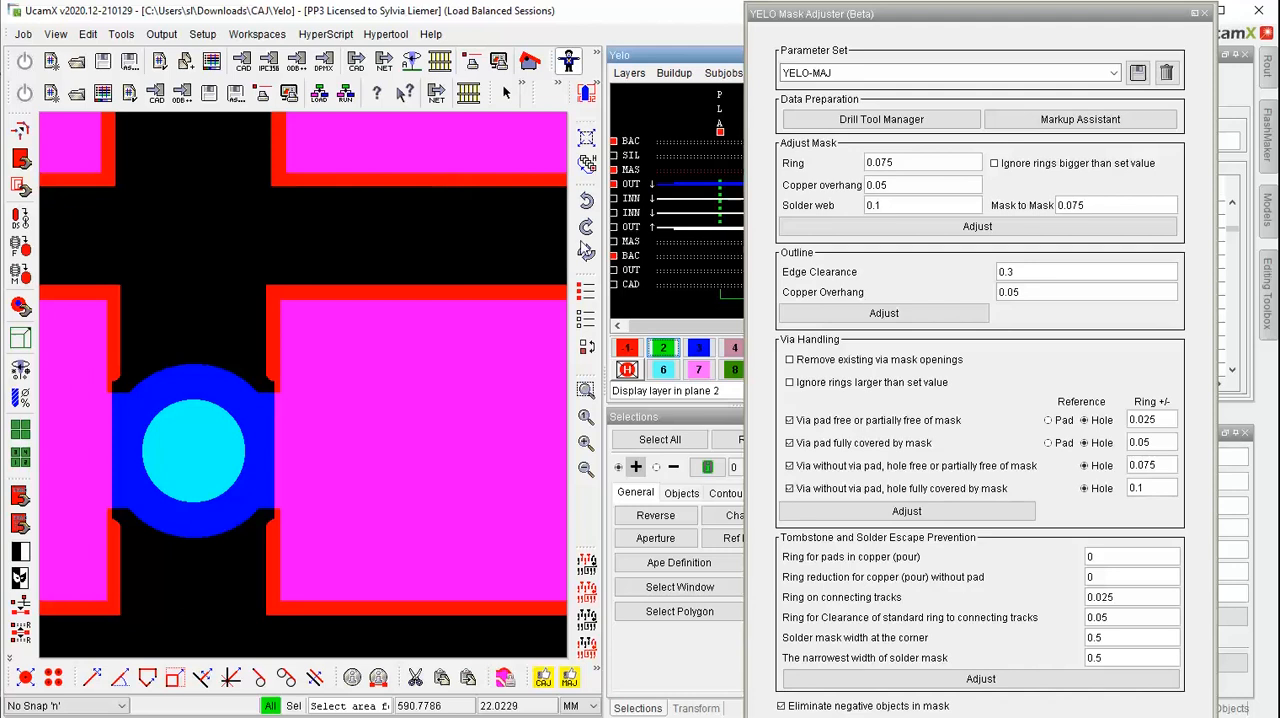
click(586, 390)
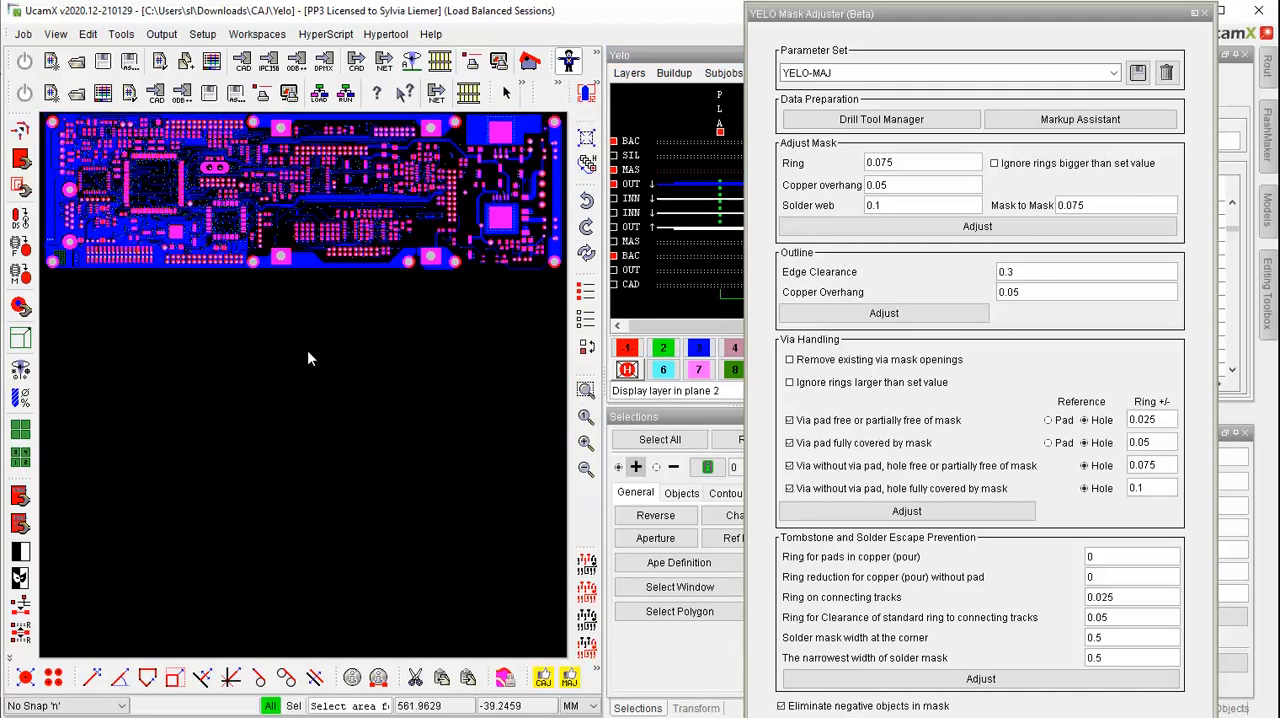
drag(121, 212, 166, 258)
drag(145, 210, 291, 385)
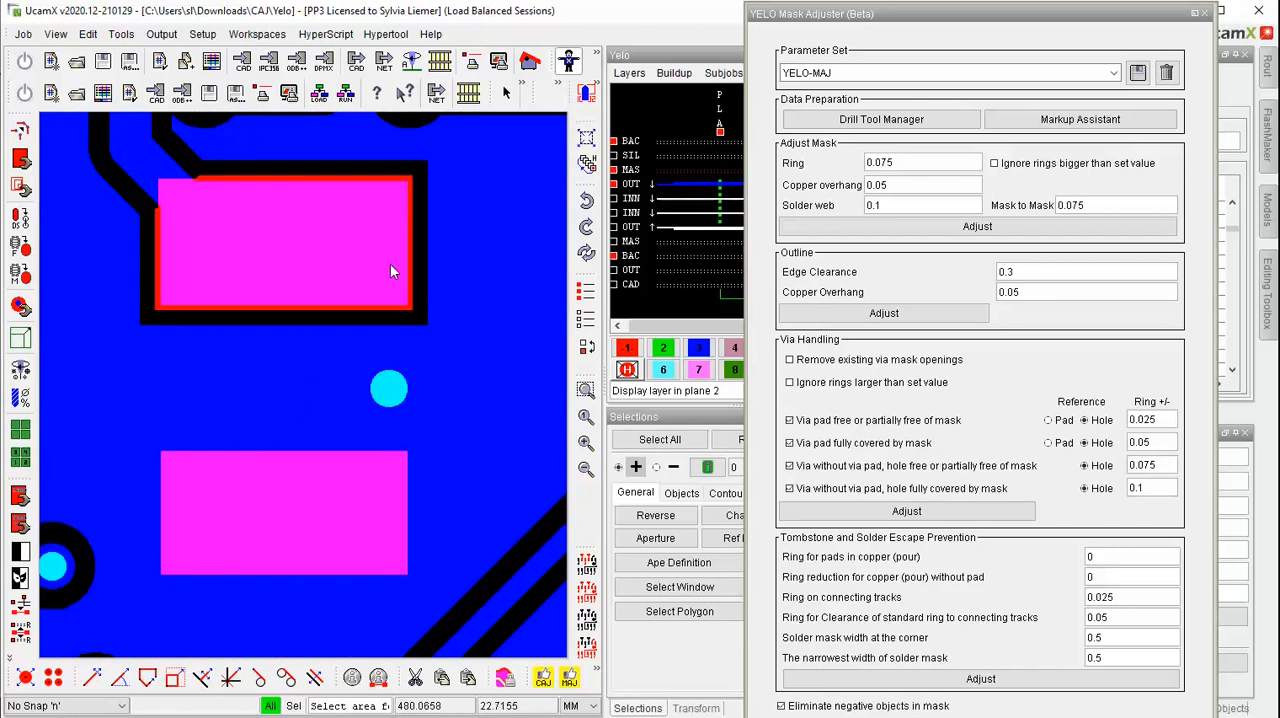
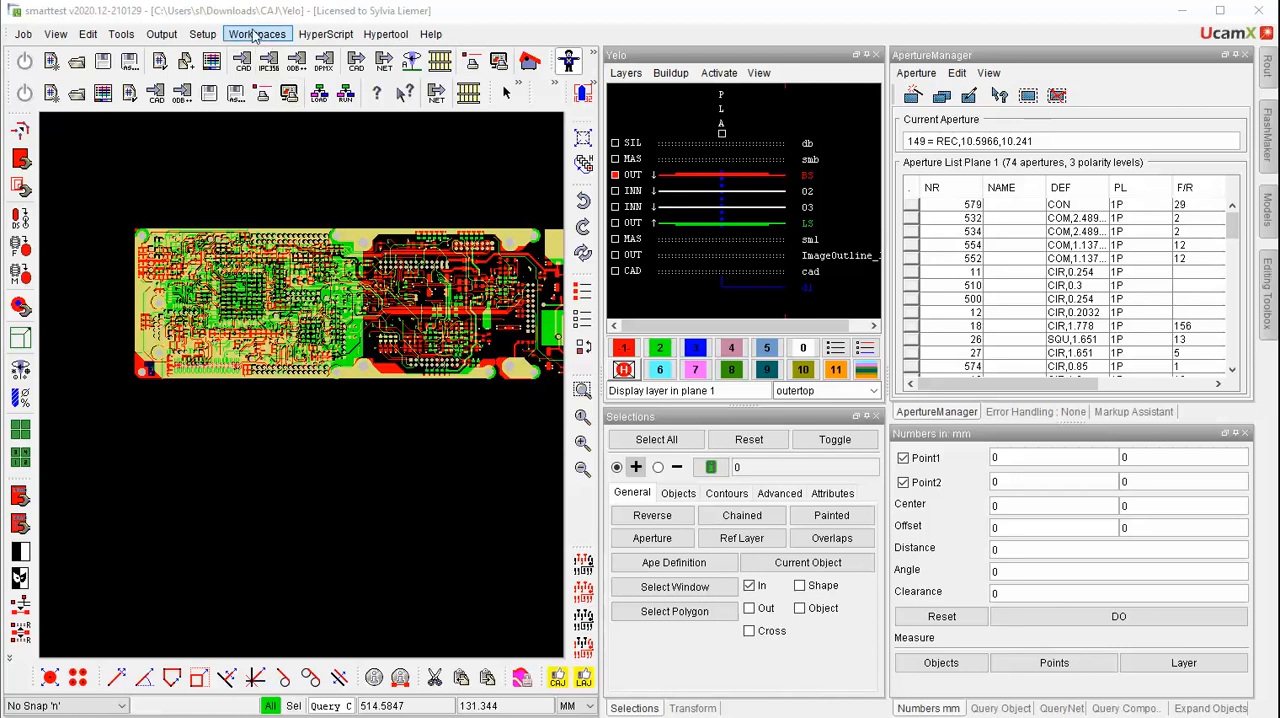
click(262, 34)
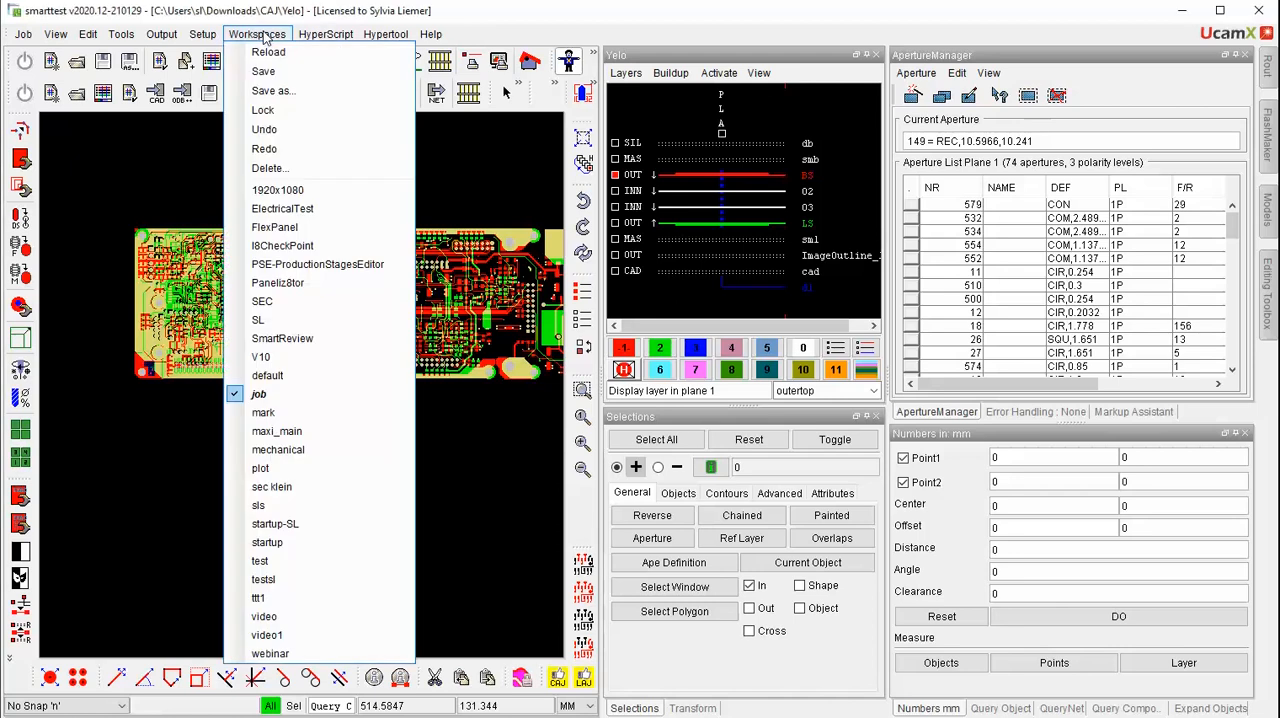
click(280, 226)
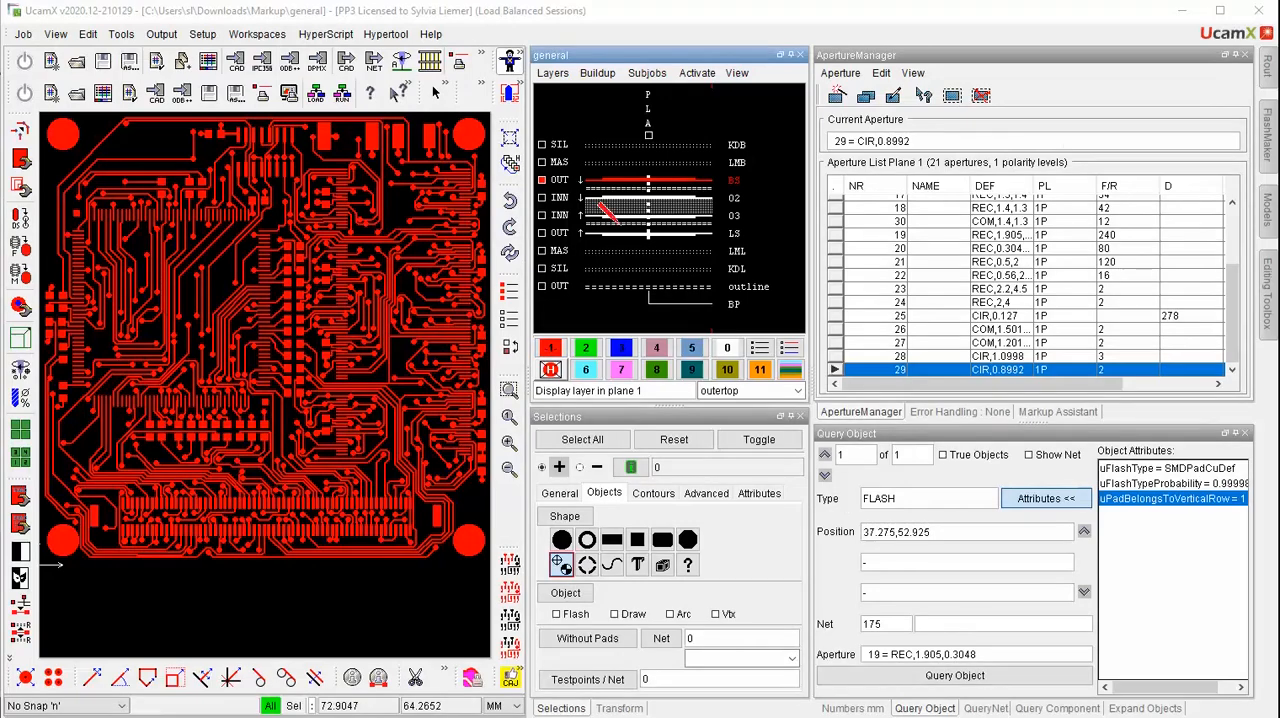
Run Copper Repair on layer BS for pinholes, peelables and slivers, putting the repairs in separate layers
click(89, 35)
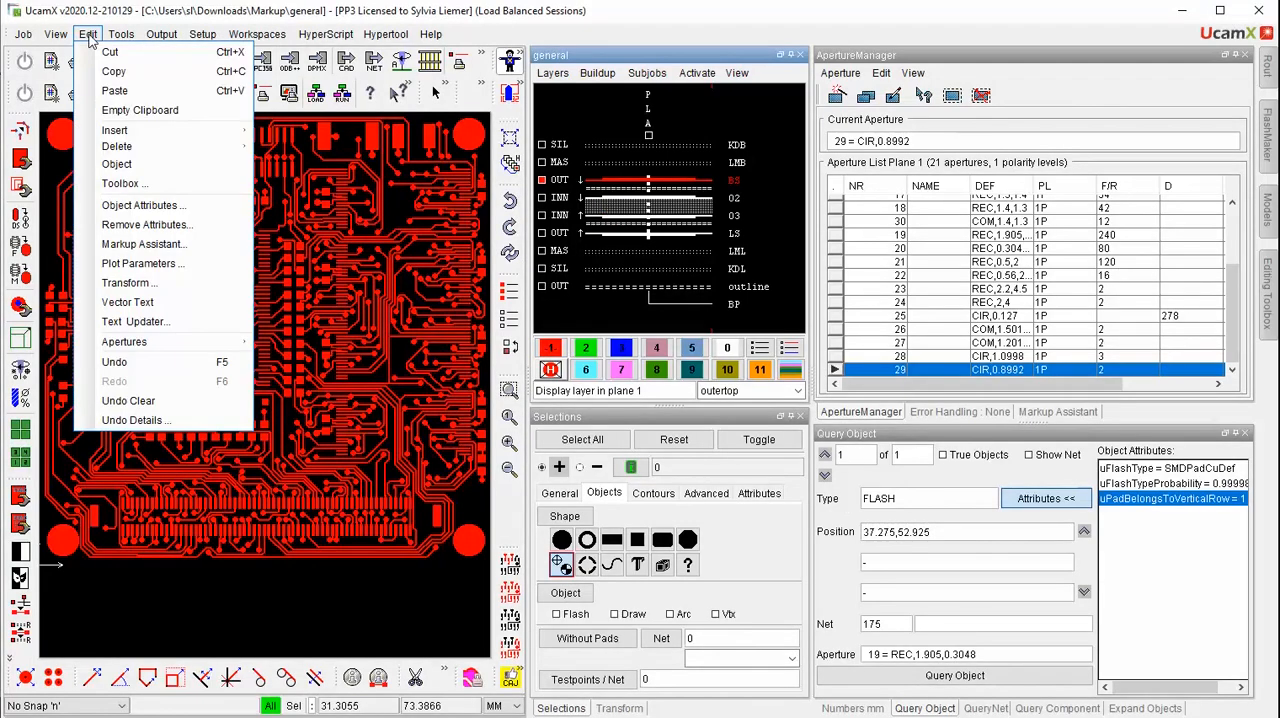
mouse_move(125, 36)
mouse_move(150, 66)
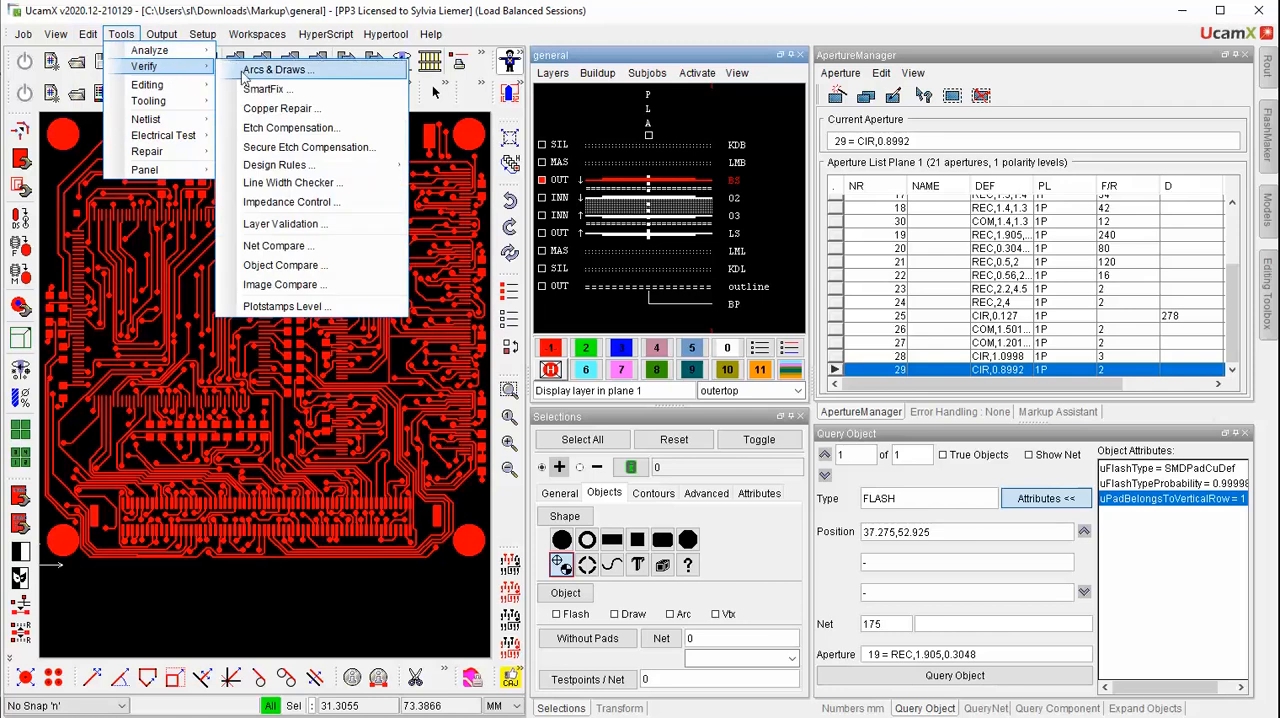
click(270, 110)
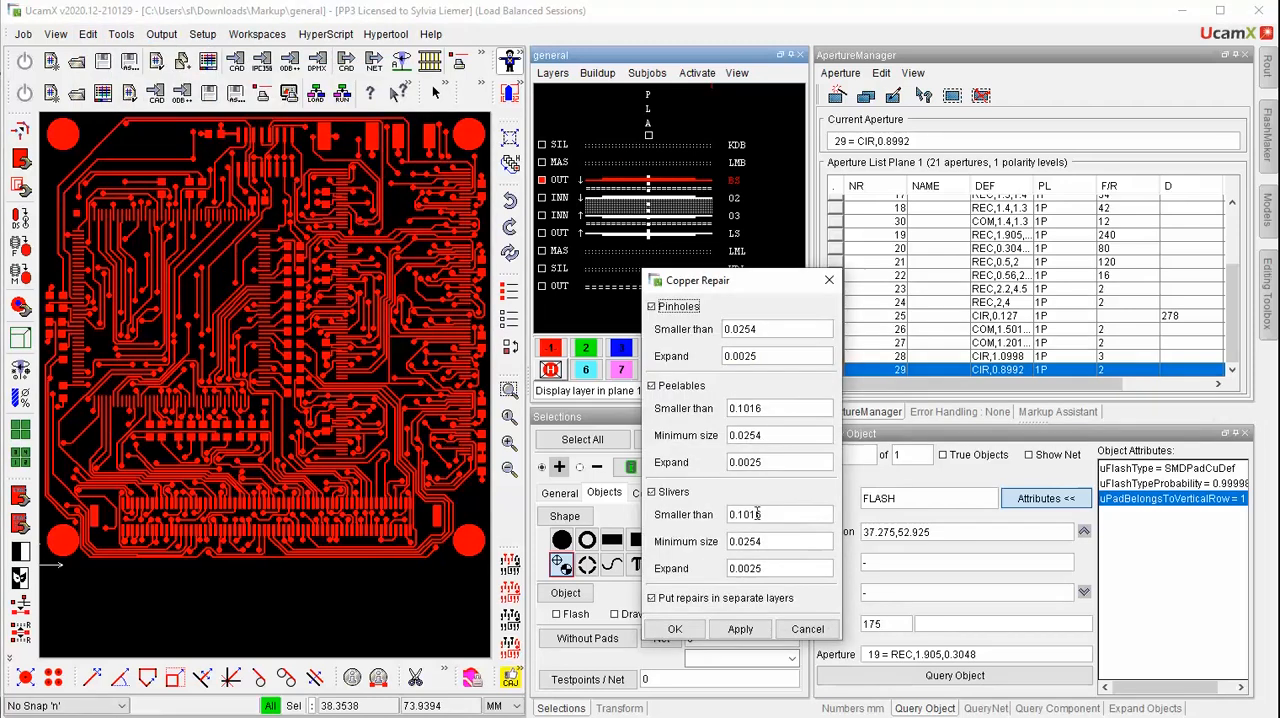
click(653, 600)
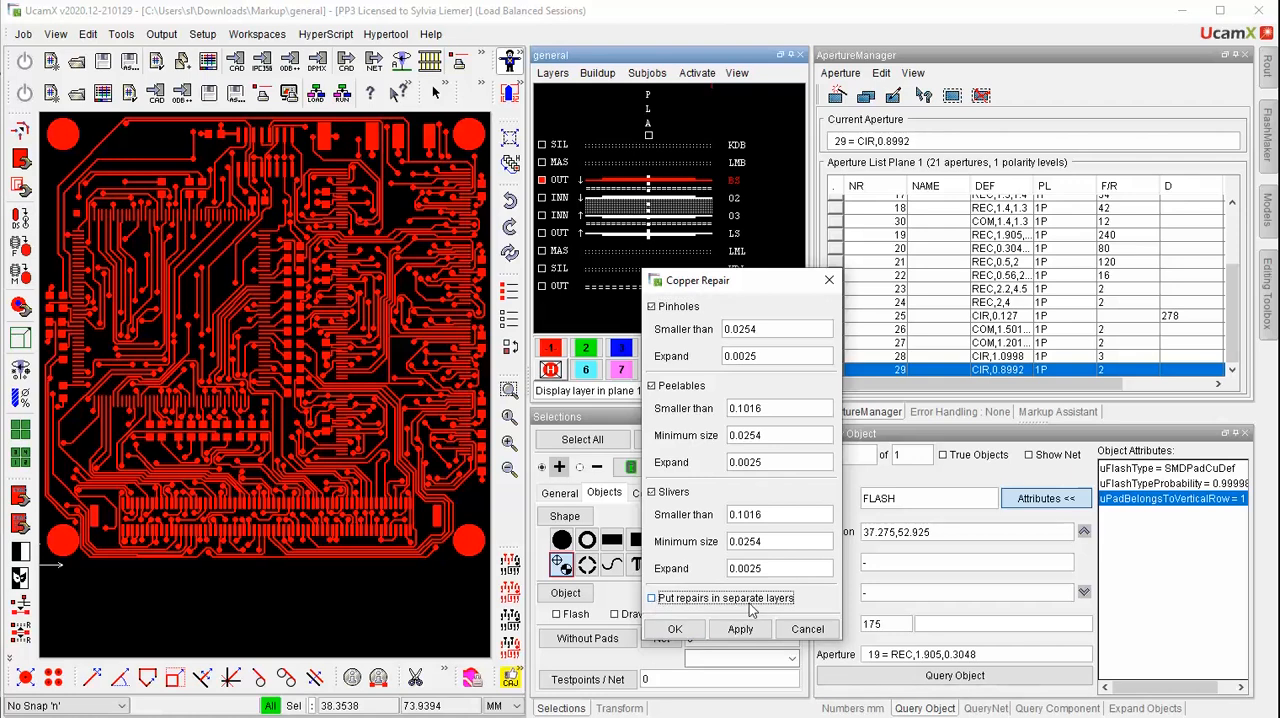
click(652, 598)
click(738, 628)
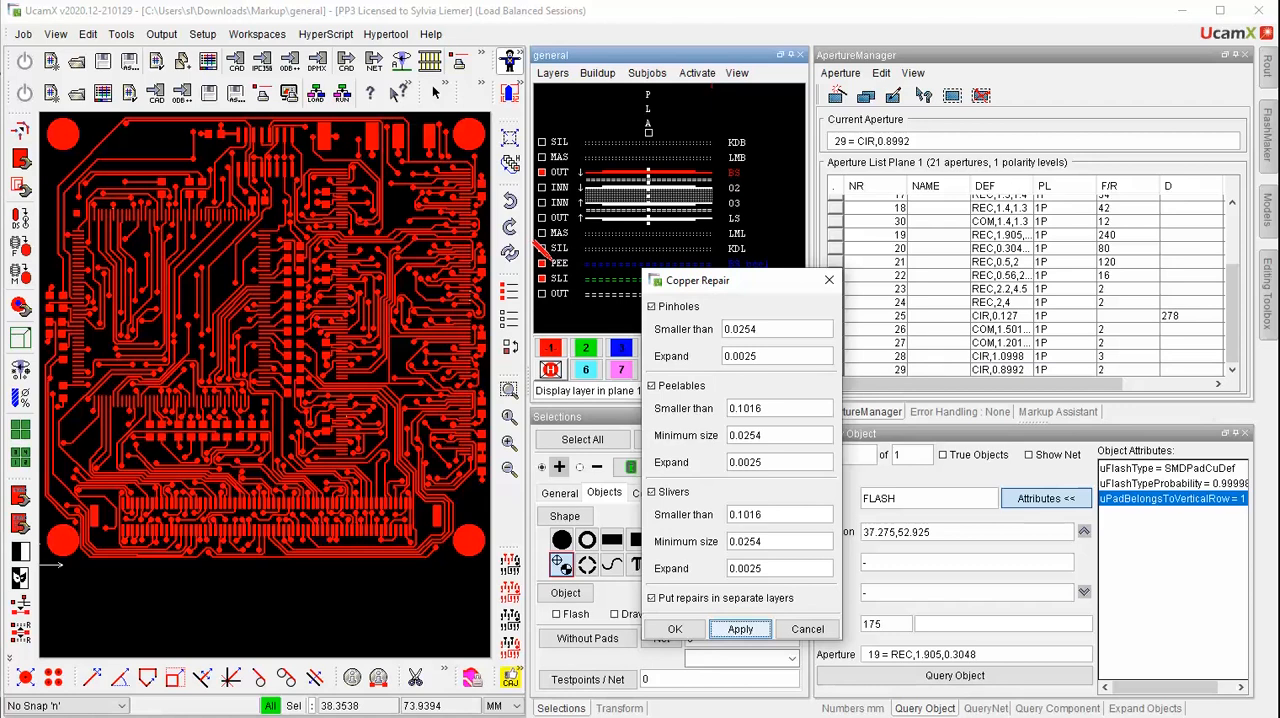
click(542, 263)
Reopen the Markup\general job without saving and display only layer BS in plane 1
click(22, 34)
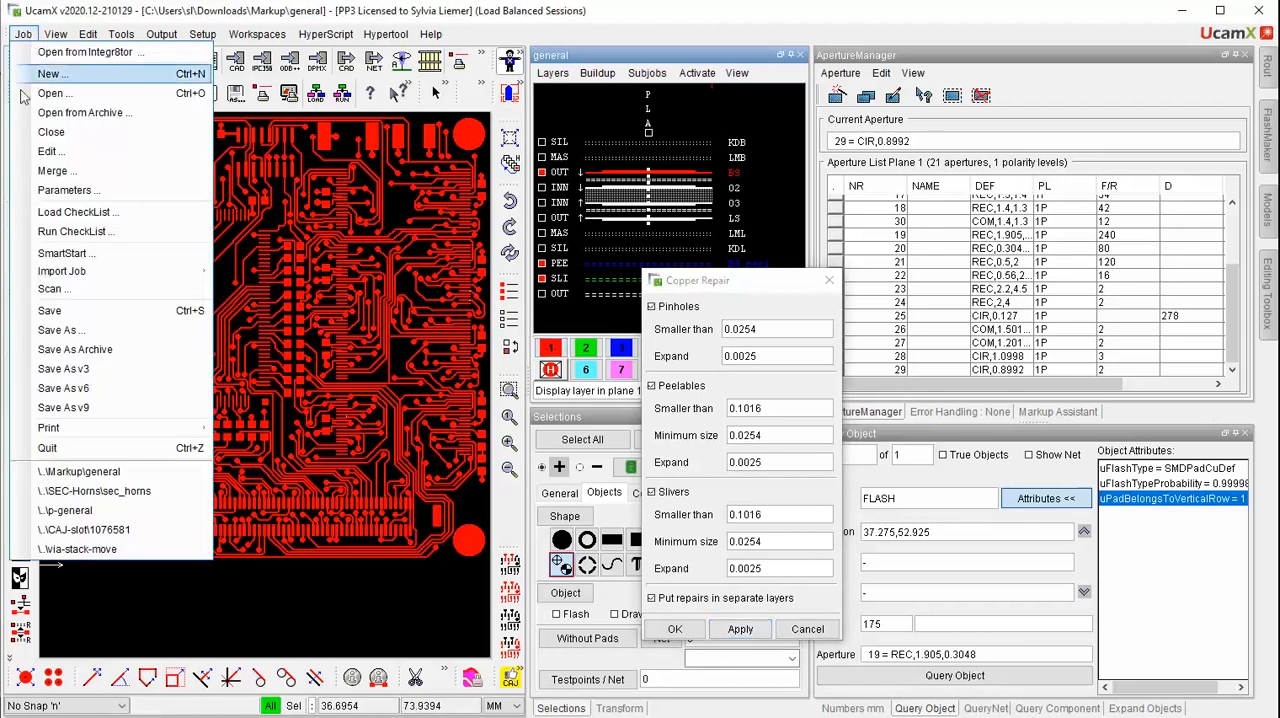
click(84, 484)
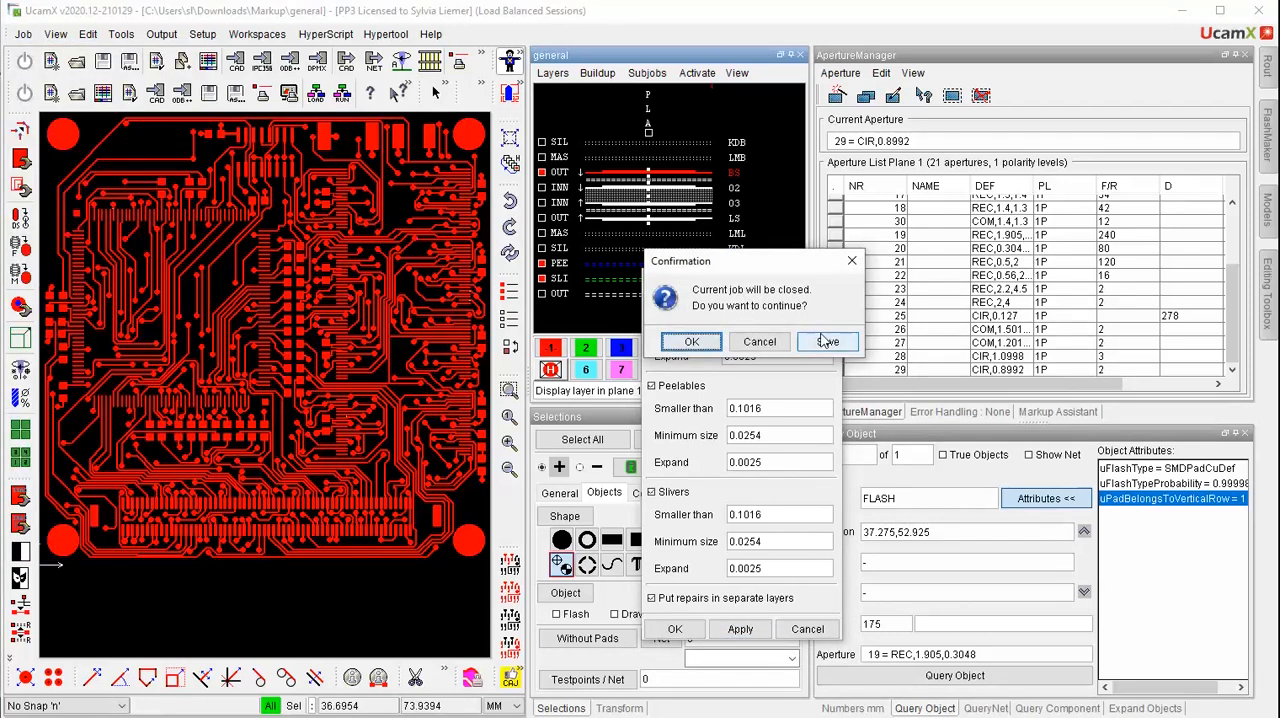
click(691, 340)
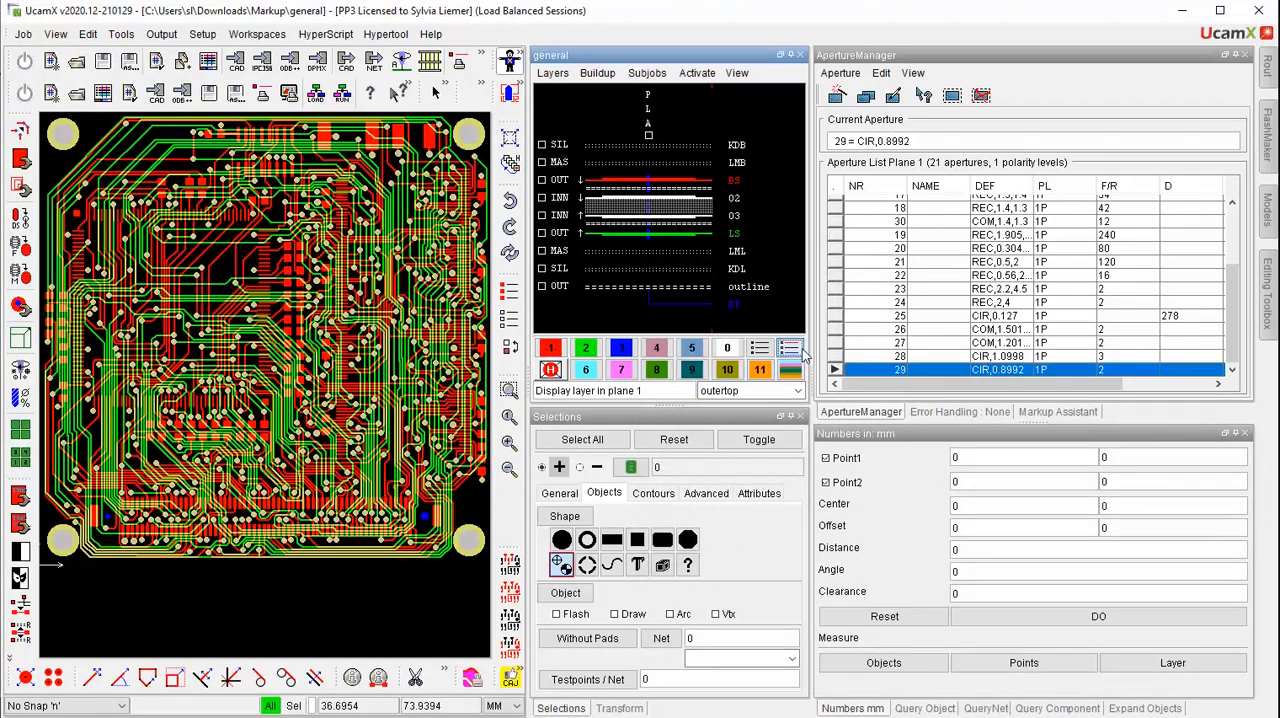
click(551, 348)
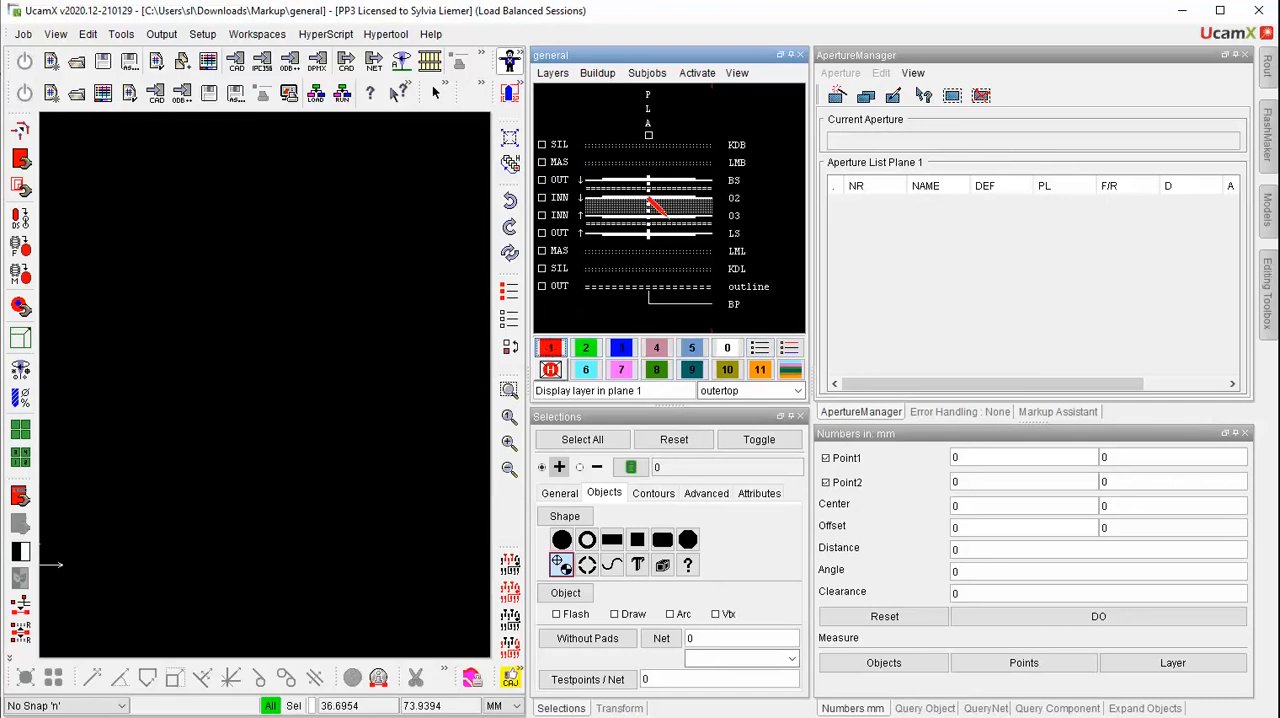
click(731, 180)
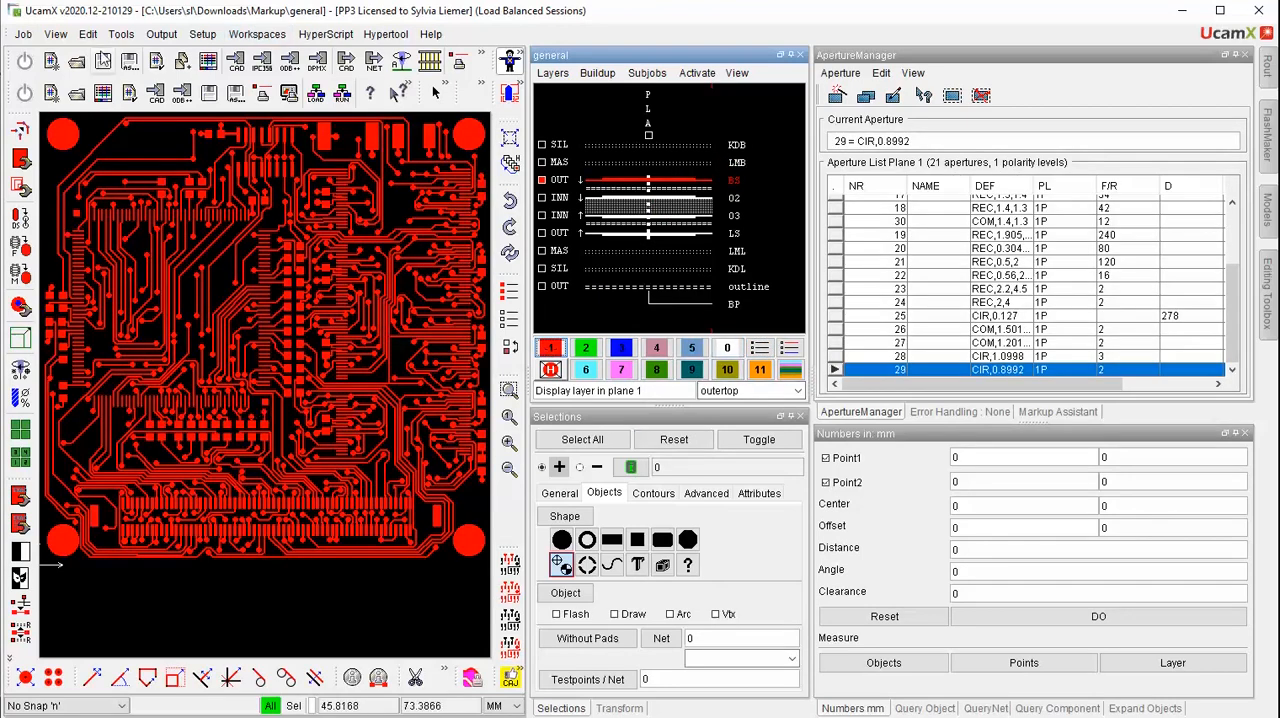
Run Copper Repair on layer BS for pinholes, peelables and slivers without putting the repairs in separate layers
click(120, 35)
mouse_move(145, 85)
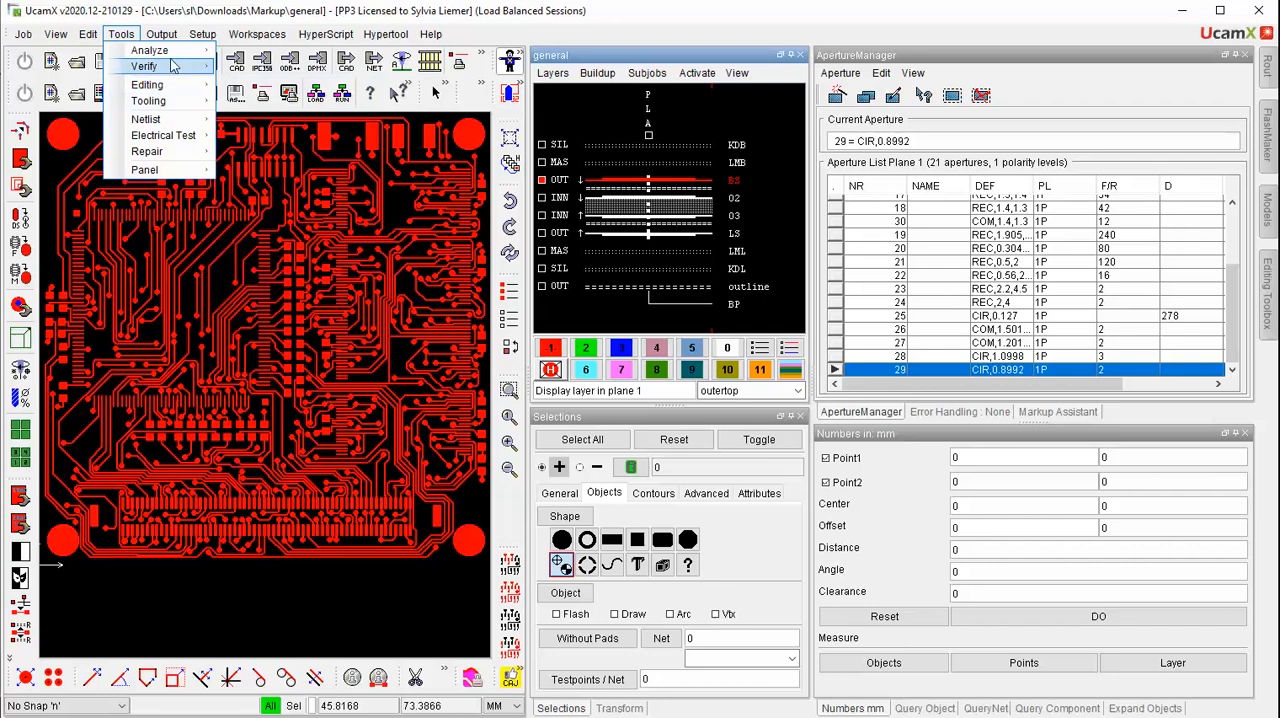
mouse_move(174, 66)
click(280, 108)
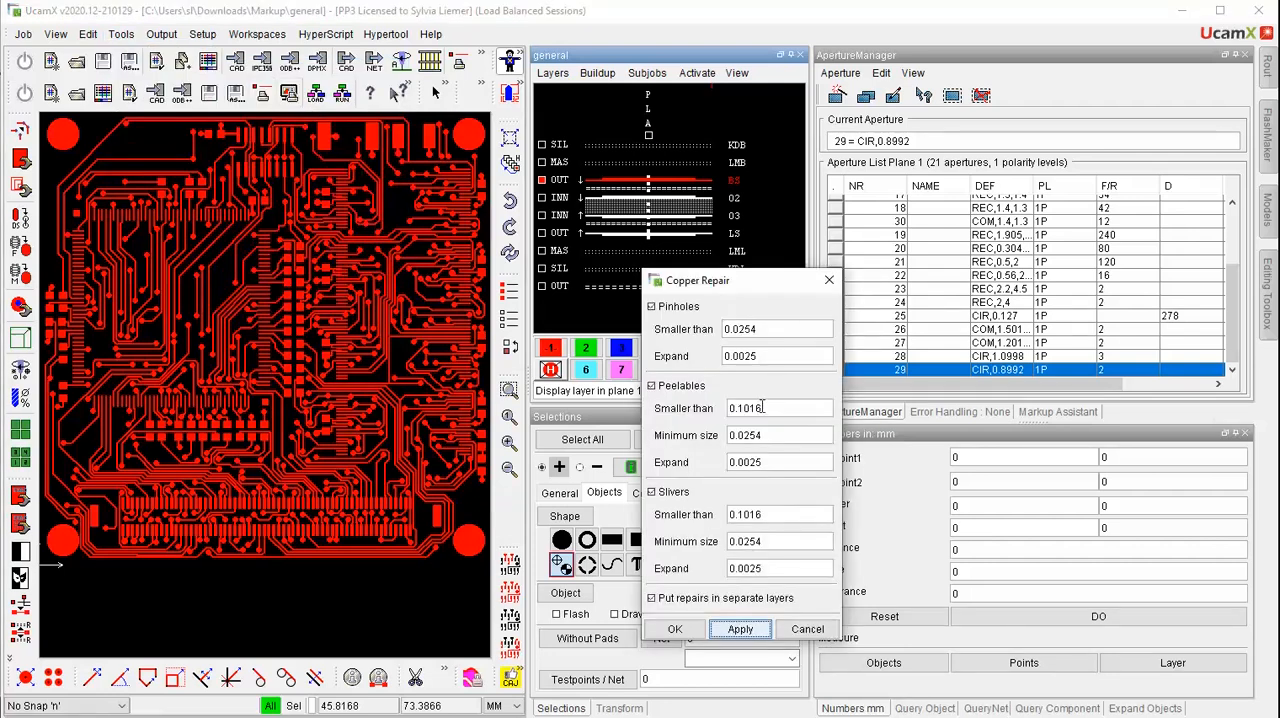
click(653, 599)
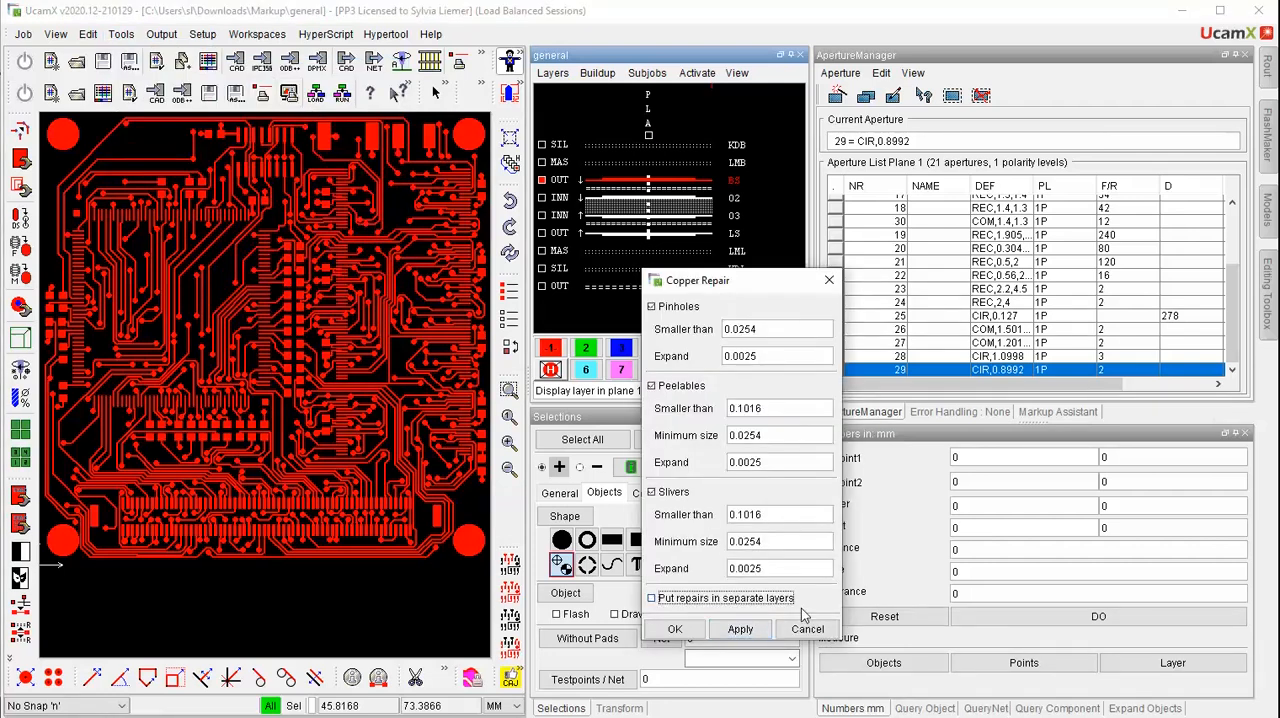
click(742, 631)
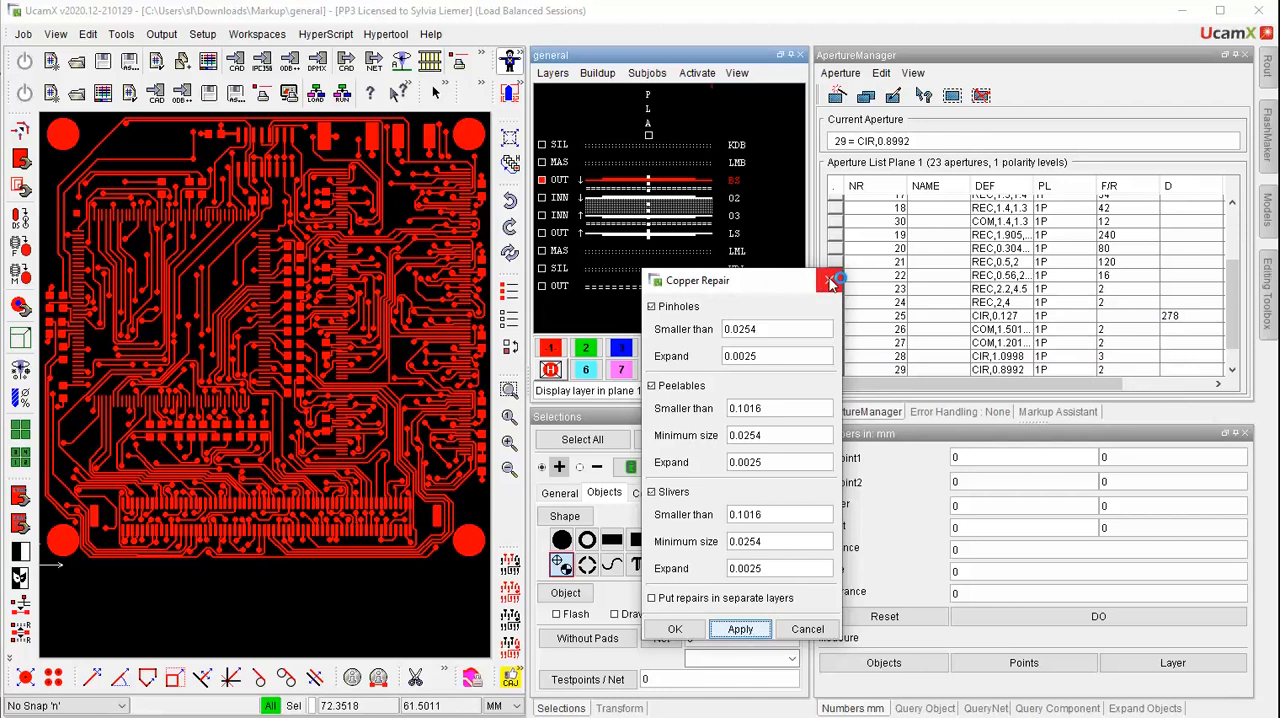
click(829, 283)
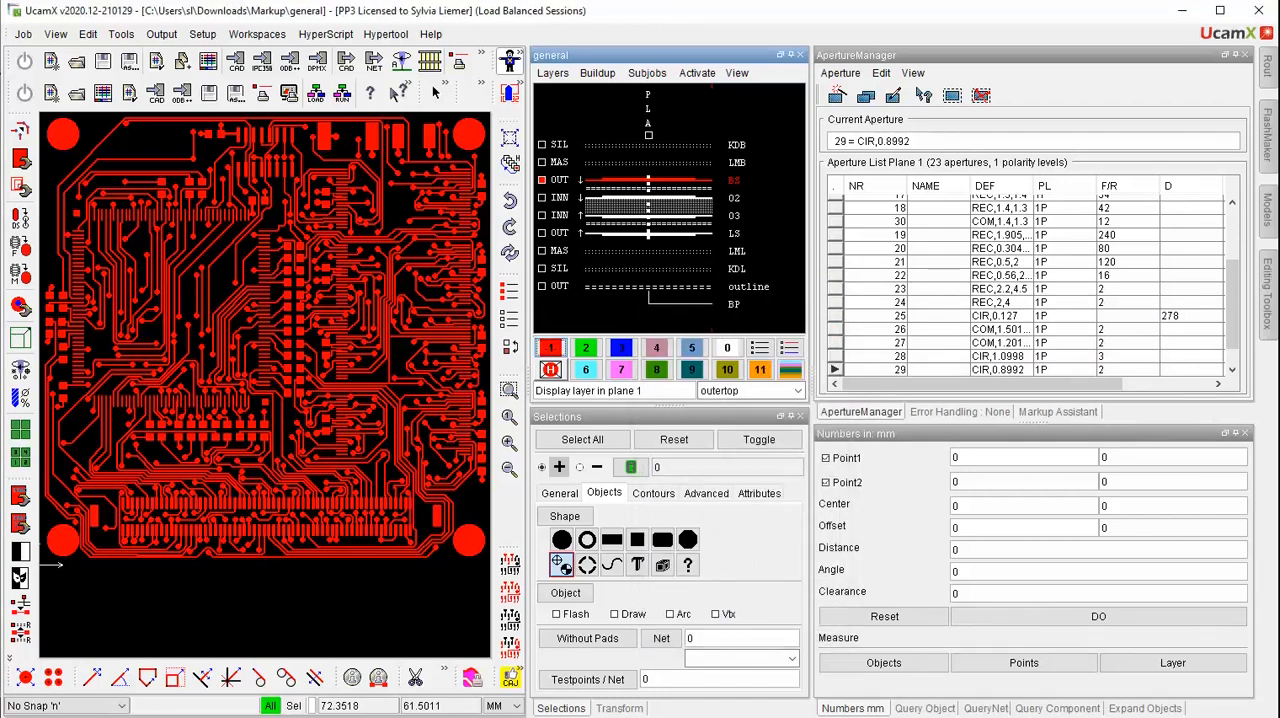
Select all objects that belong to the two CON apertures at the end of the plane 1 aperture list
scroll(1235, 330, down, 1)
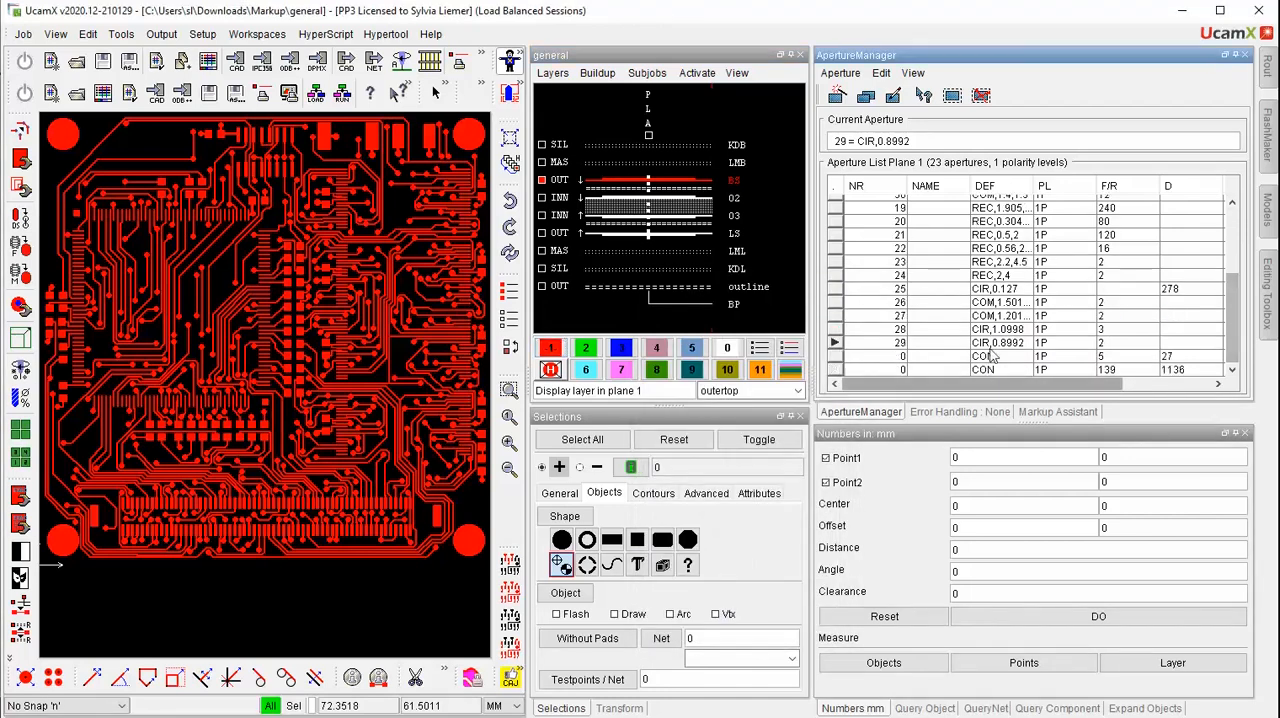
drag(990, 356, 988, 385)
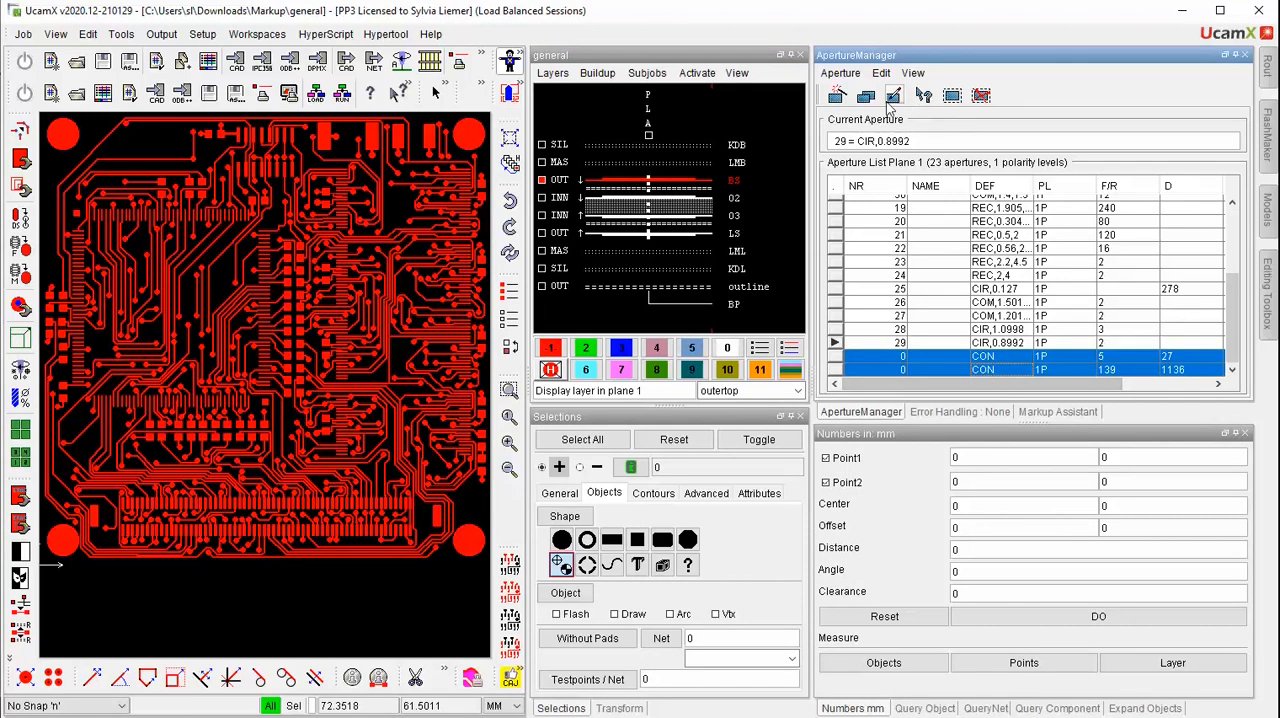
click(952, 97)
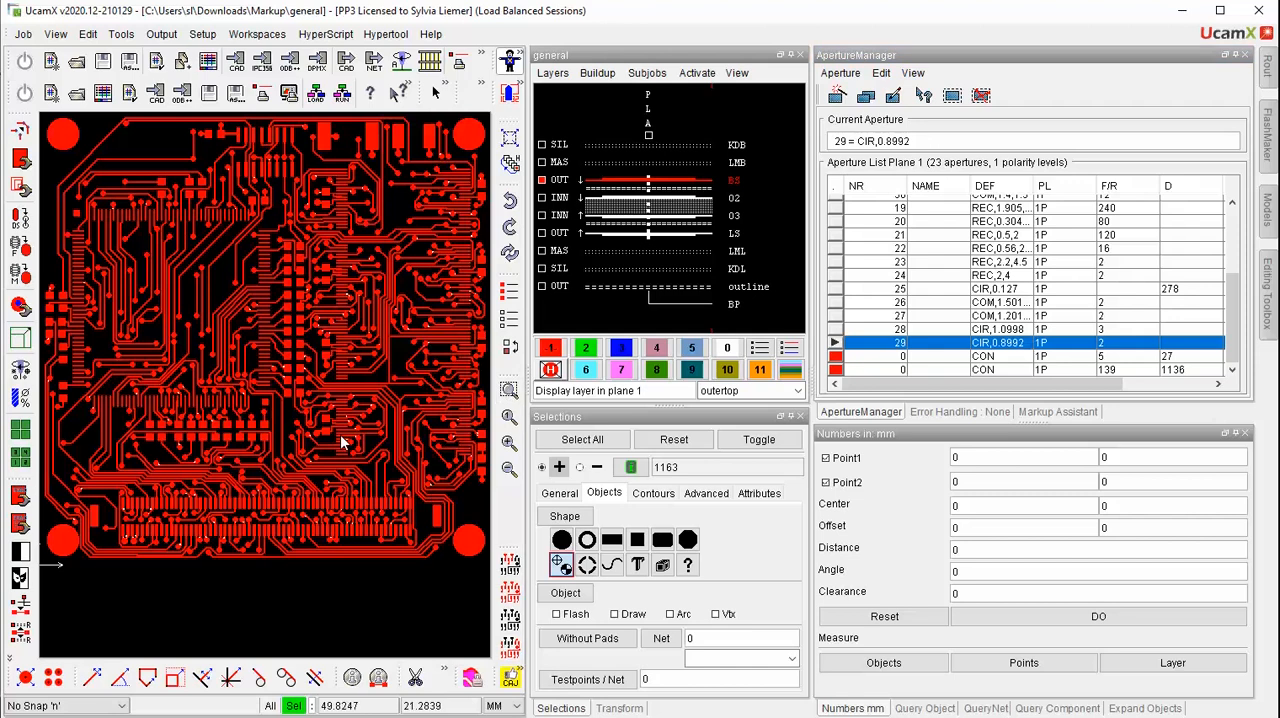
scroll(352, 451, up, 5)
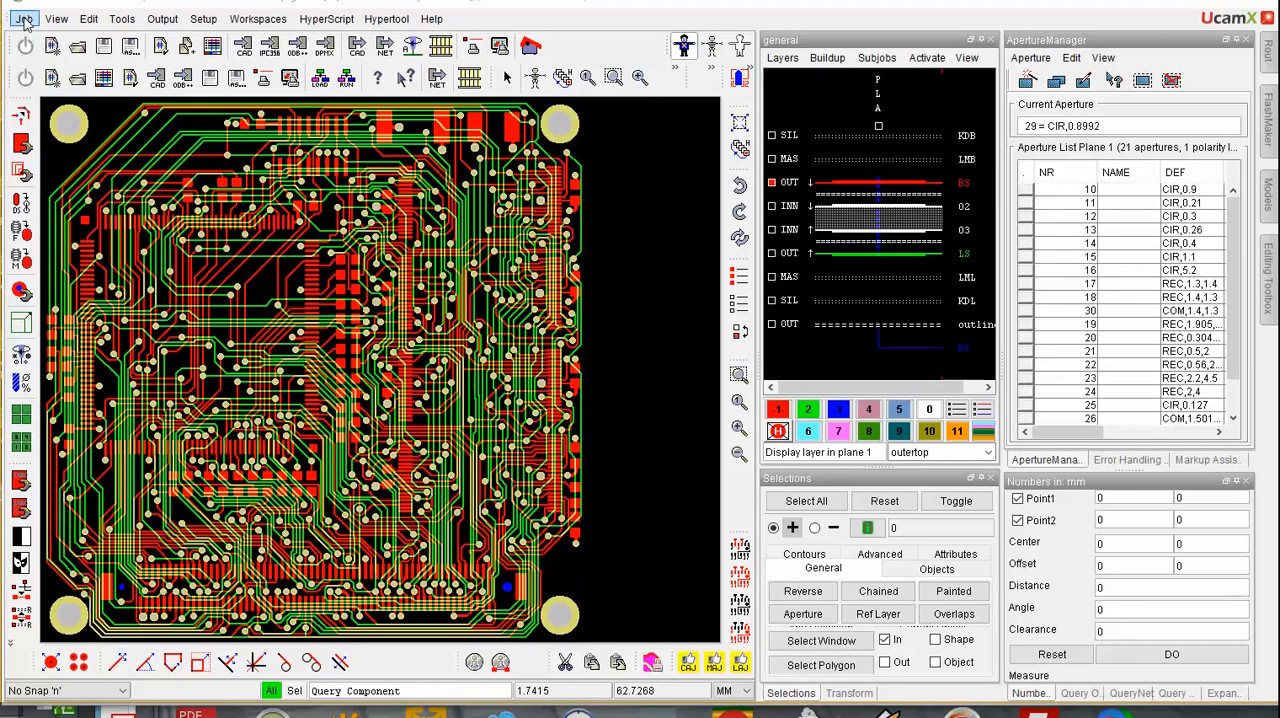
Import the panel step of the ODB++ archive 001-lpd.tgz from C:\tmp, closing the current job
click(24, 19)
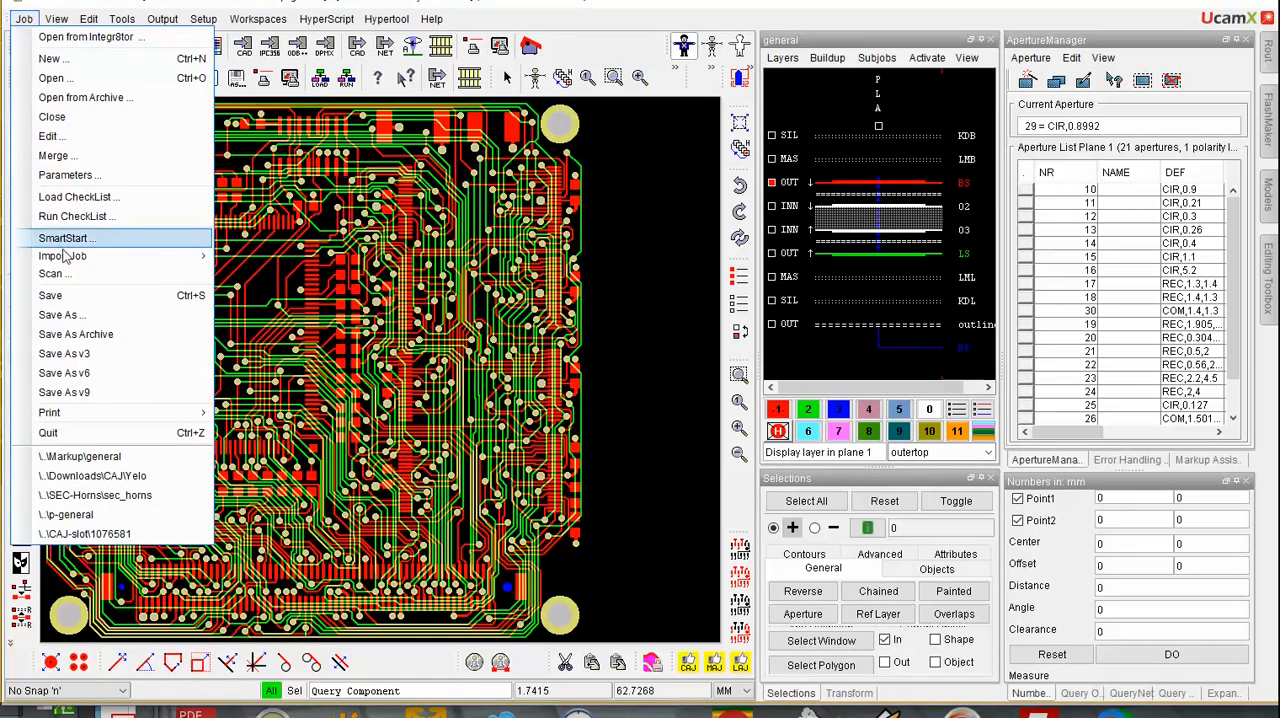
mouse_move(92, 258)
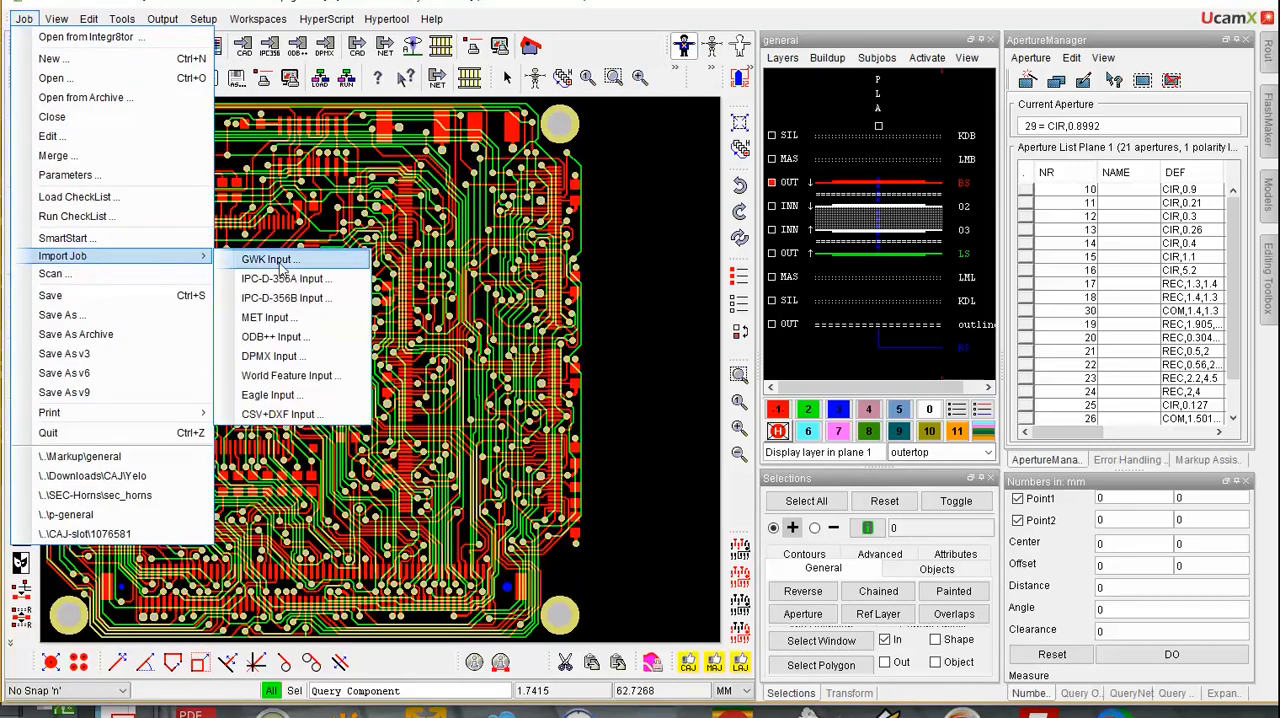
click(279, 338)
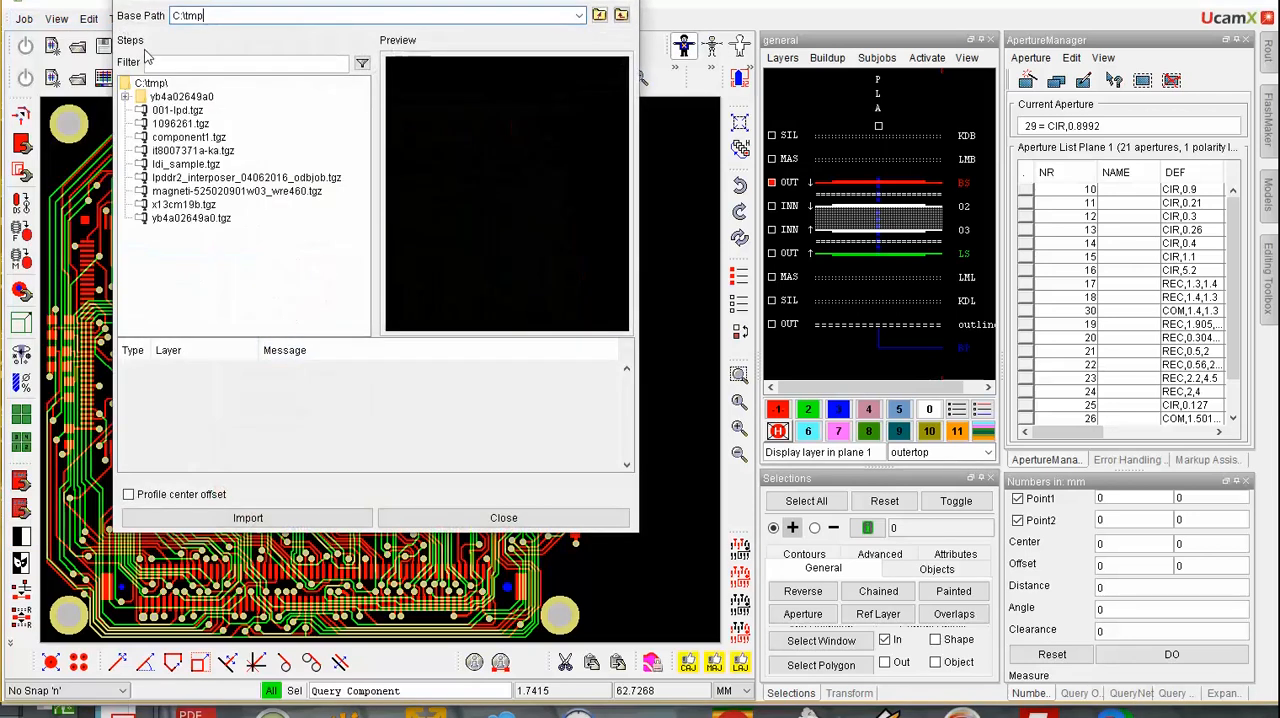
click(174, 113)
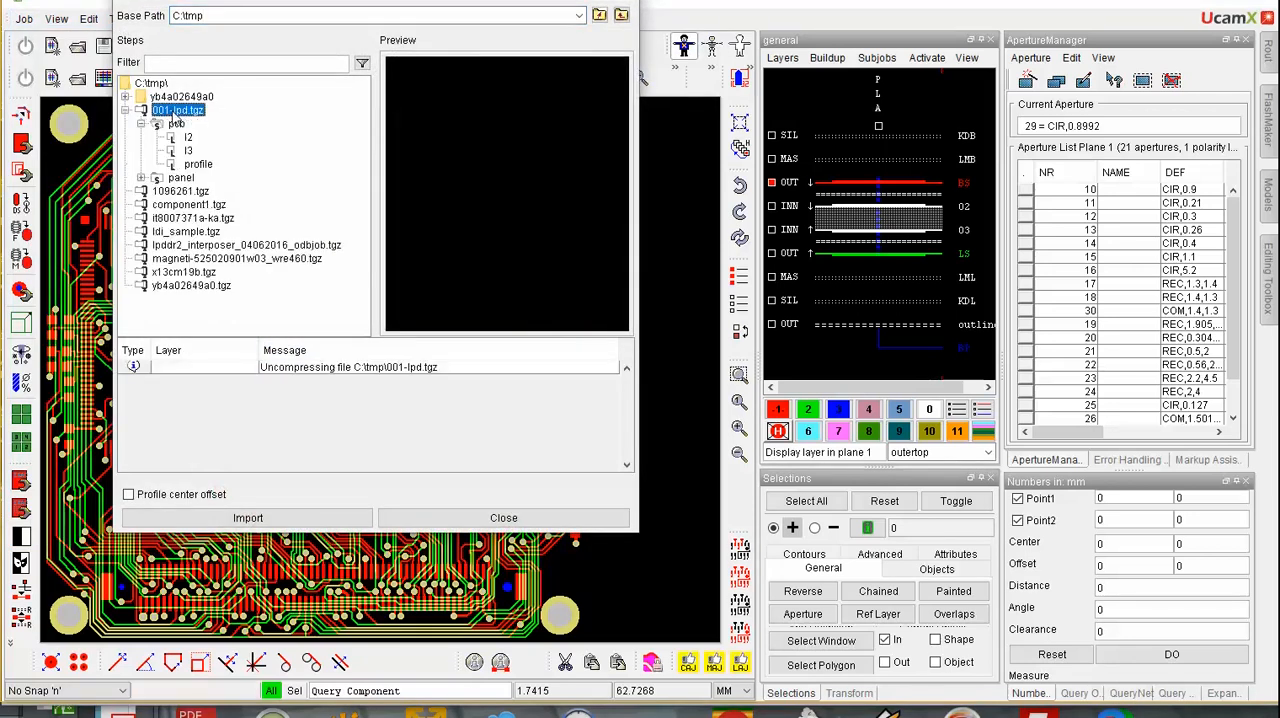
click(181, 177)
click(182, 522)
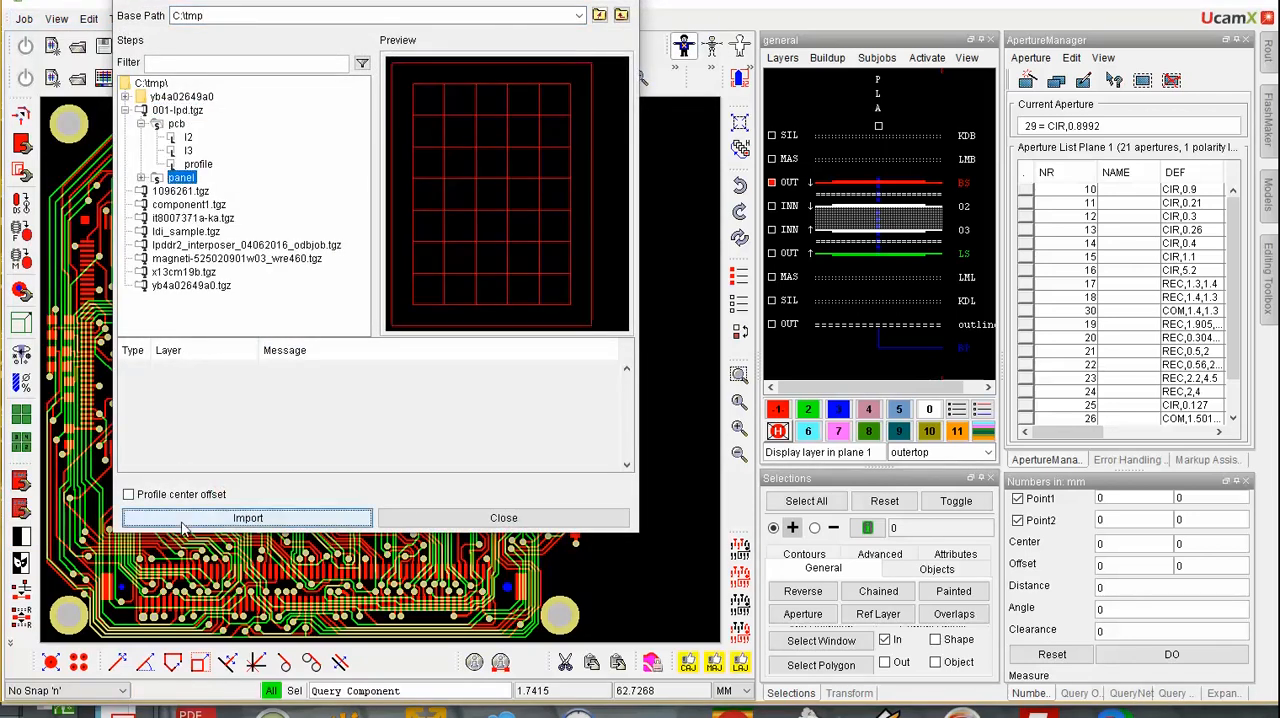
click(690, 342)
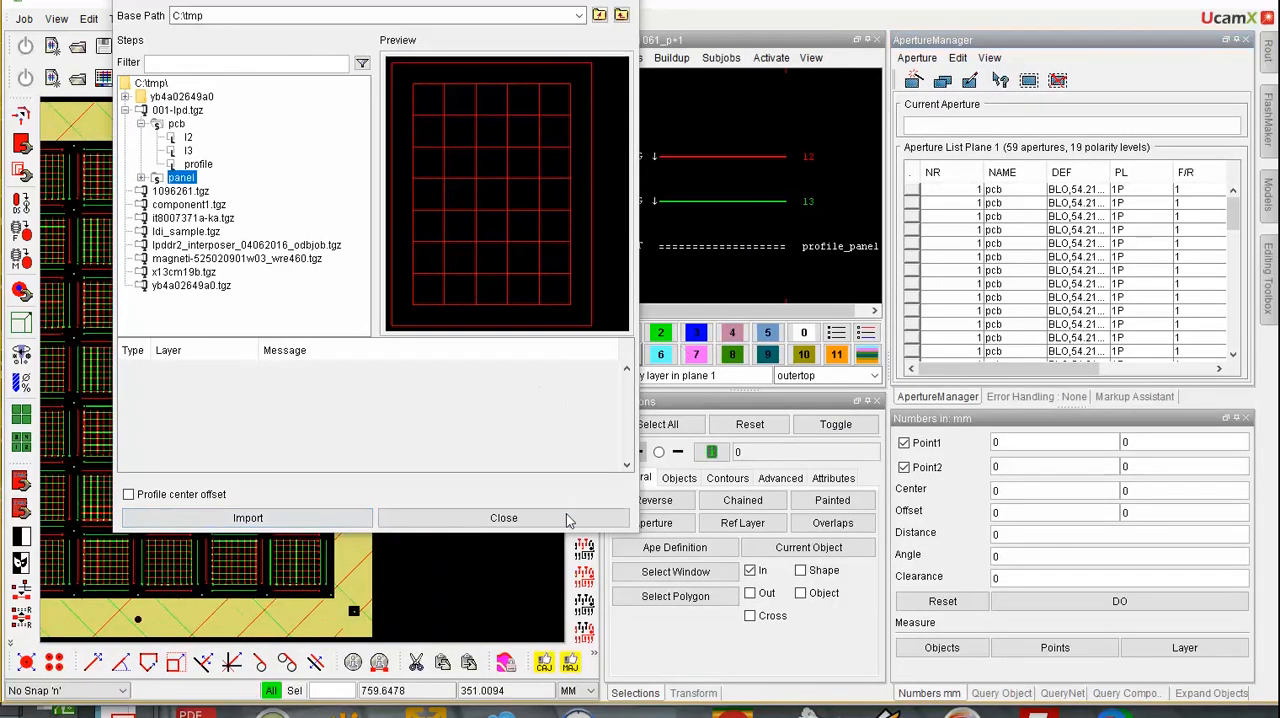
click(569, 517)
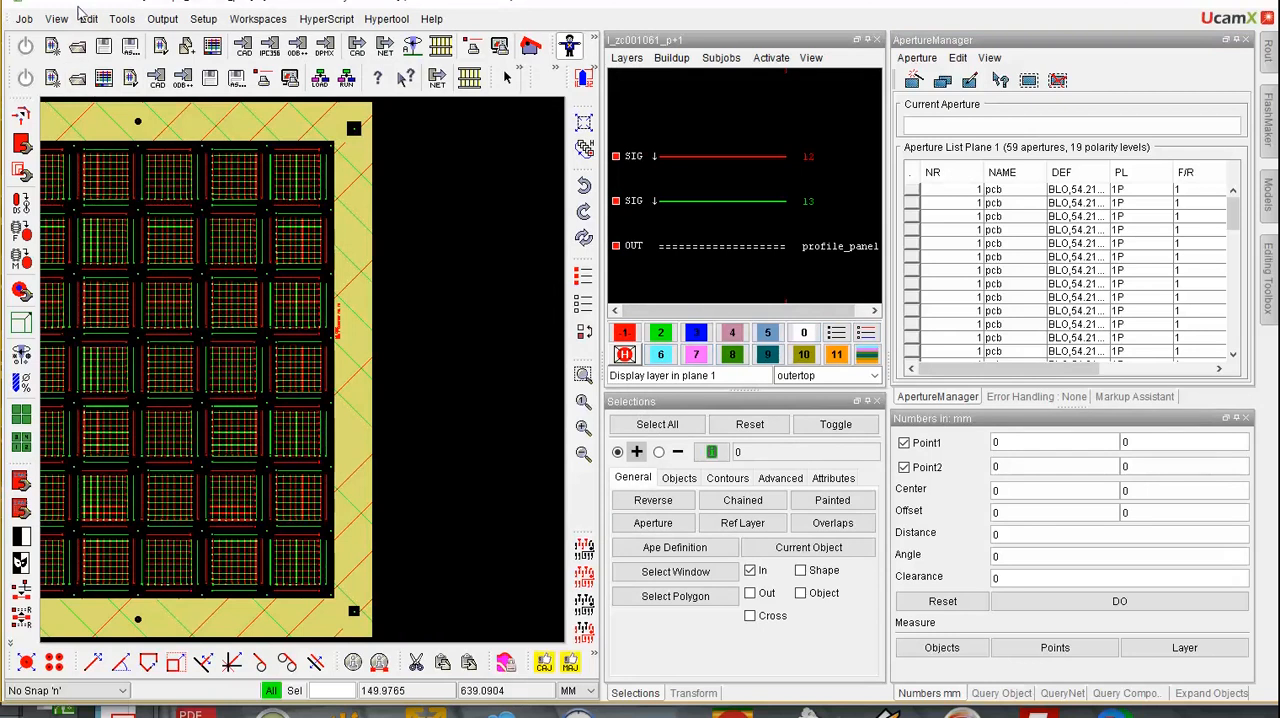
Examine the LPD attributes of layer l2 at the Layers level of the Attribute Manager
click(56, 19)
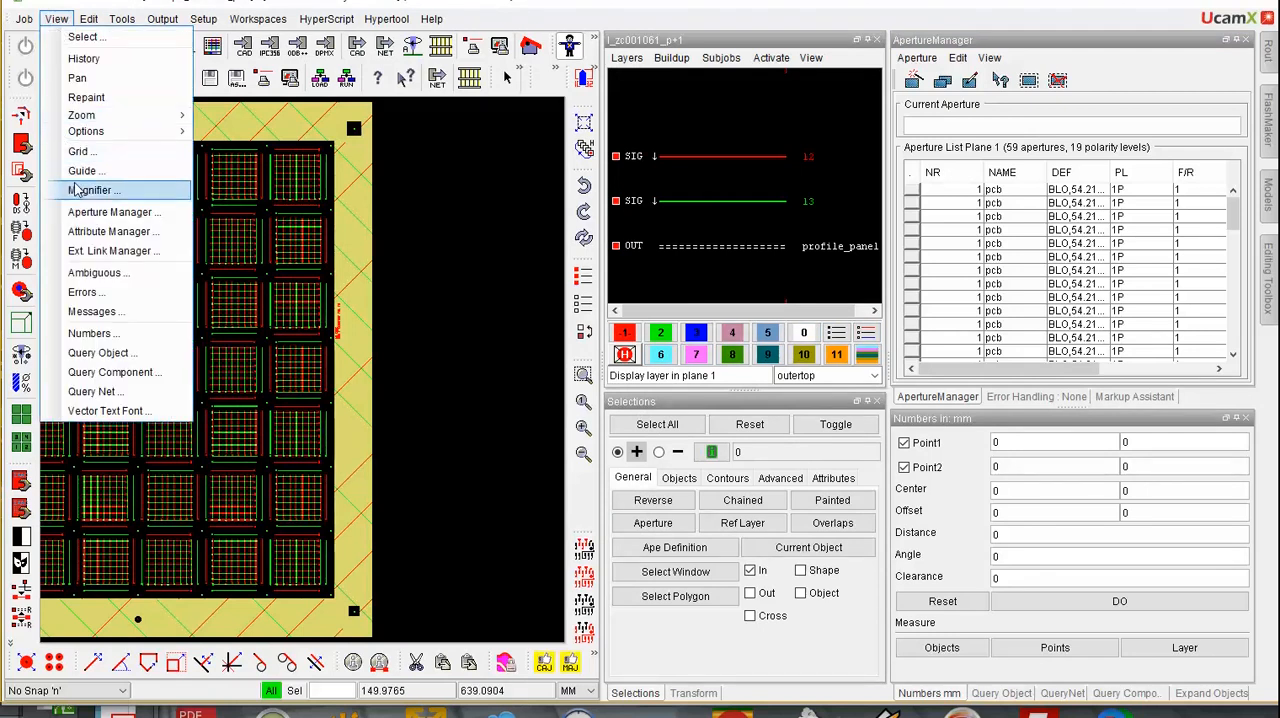
click(105, 231)
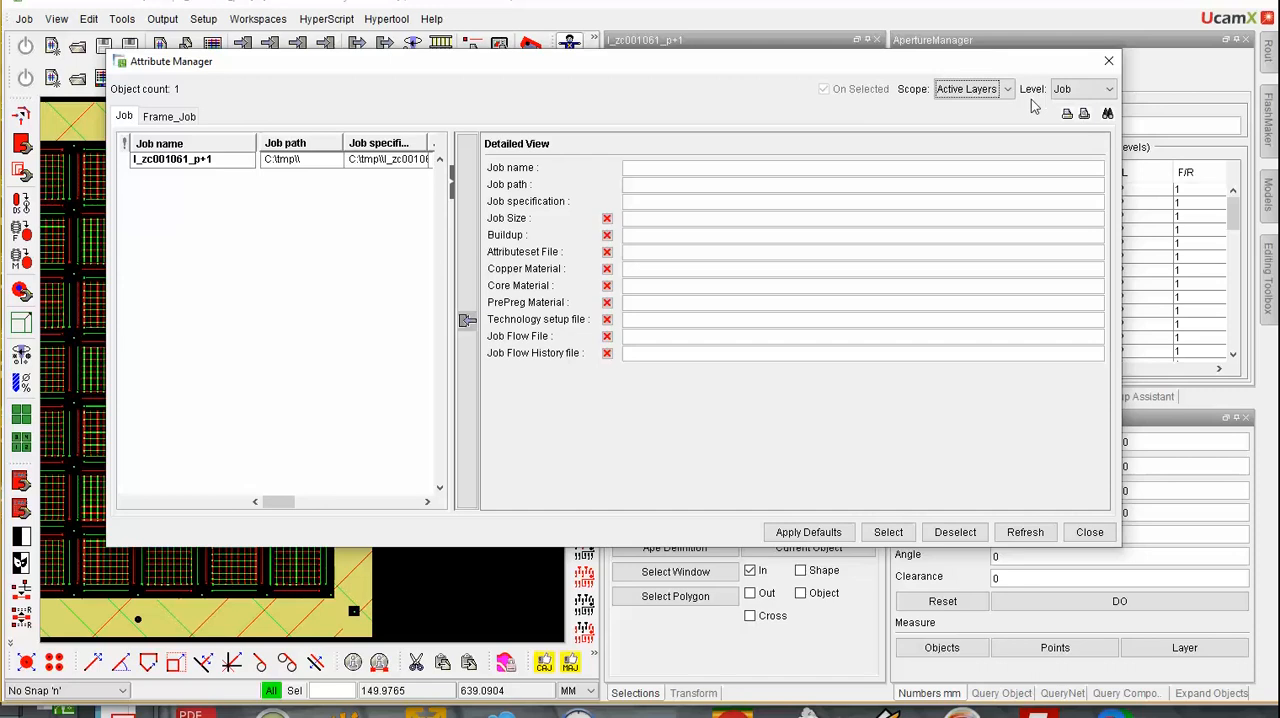
click(1108, 89)
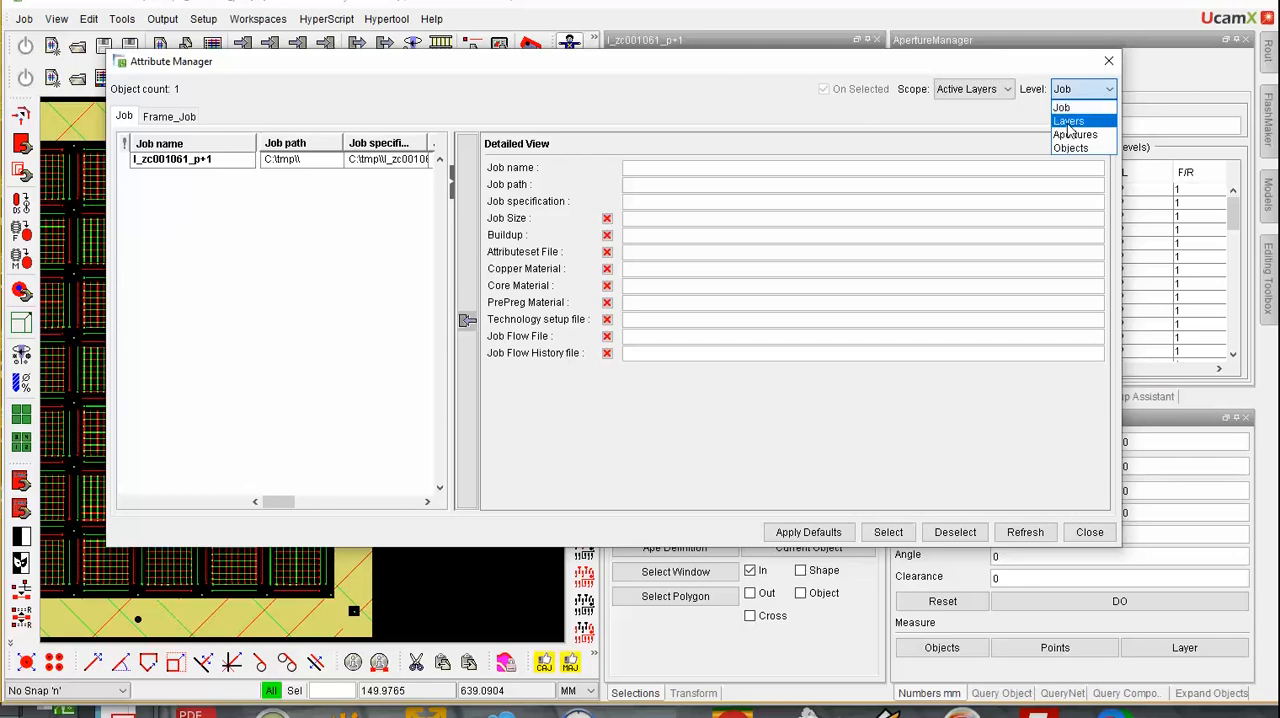
click(1072, 118)
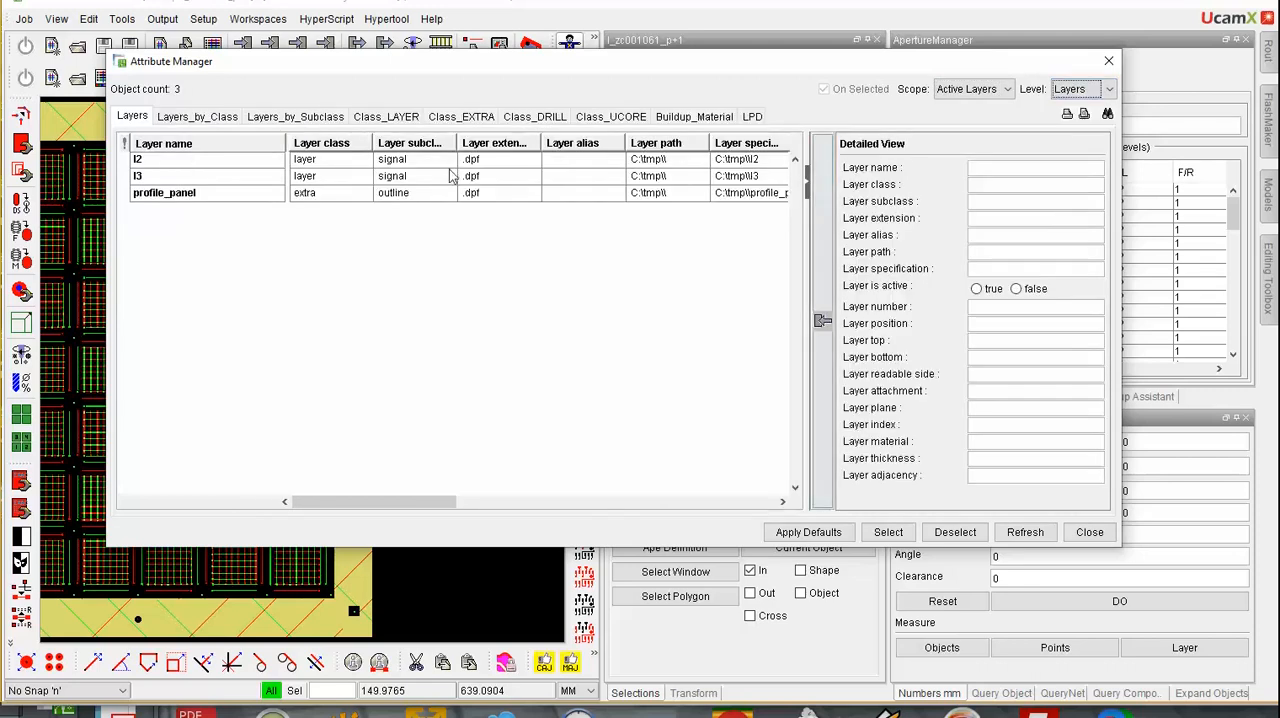
click(752, 117)
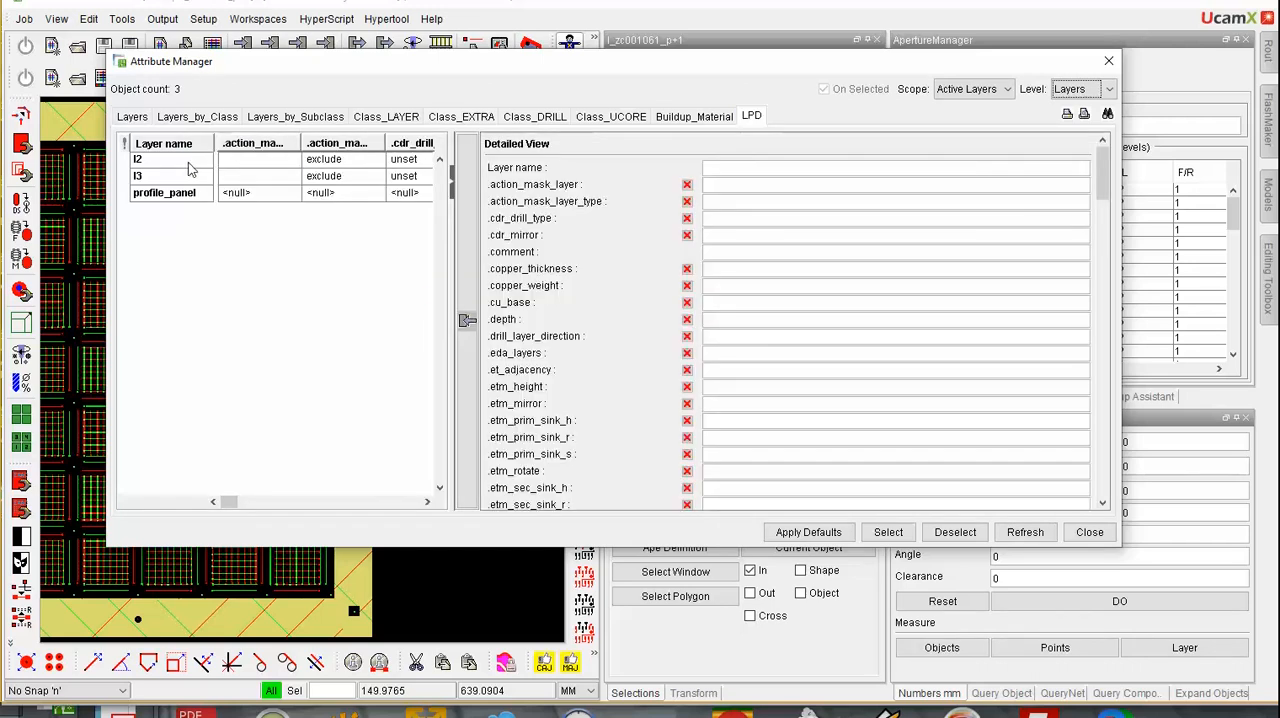
click(189, 161)
scroll(865, 323, down, 15)
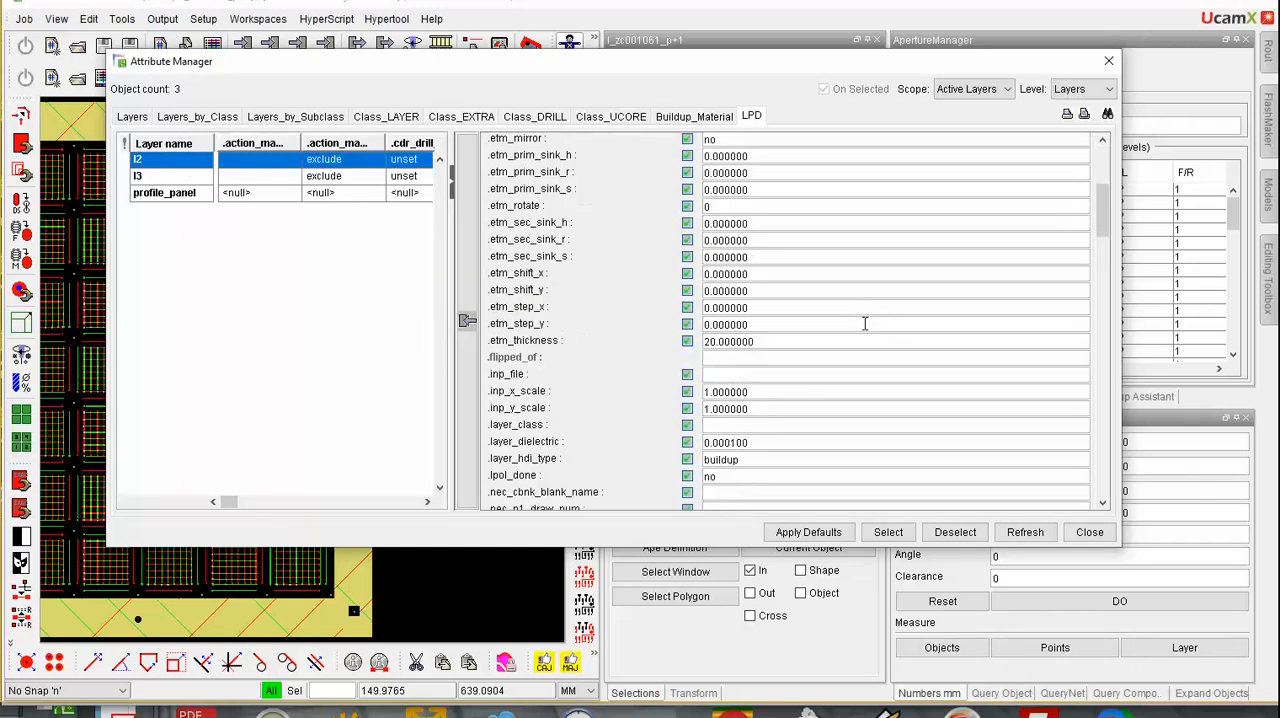
scroll(865, 323, down, 15)
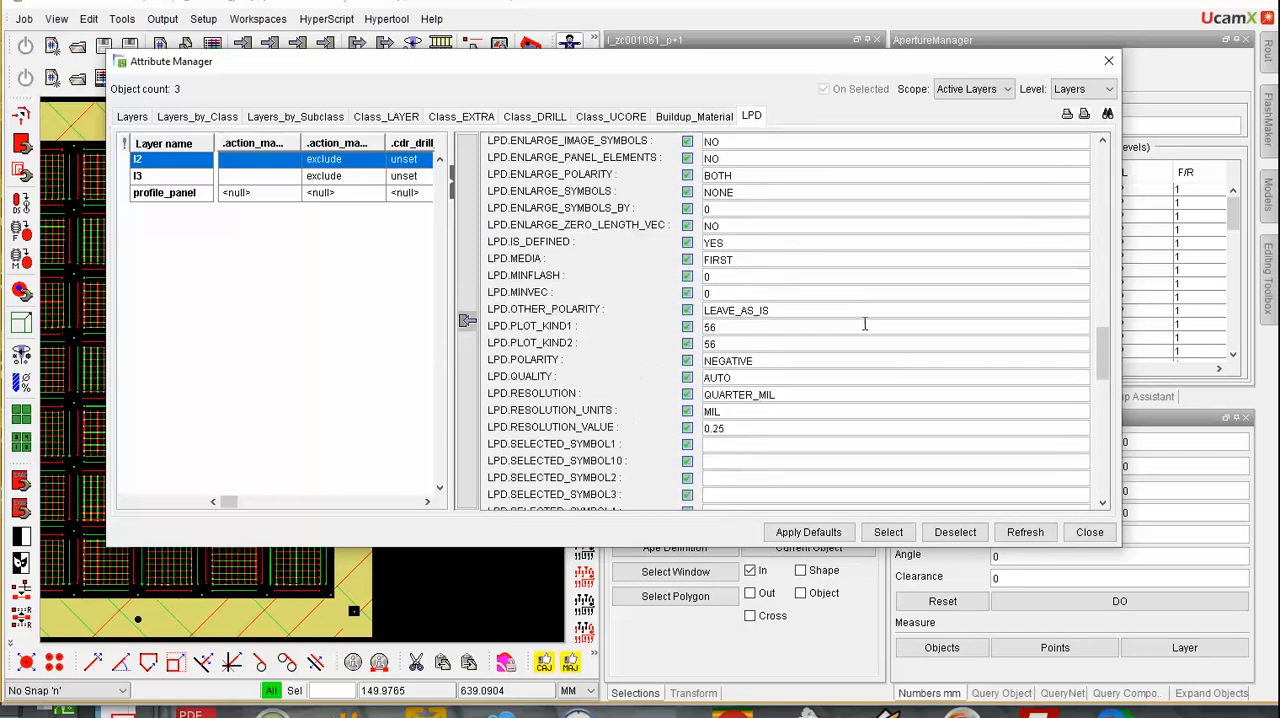
Review the remaining LPD attributes of layer l2, including shift and stretch, and close the Attribute Manager
scroll(865, 323, down, 3)
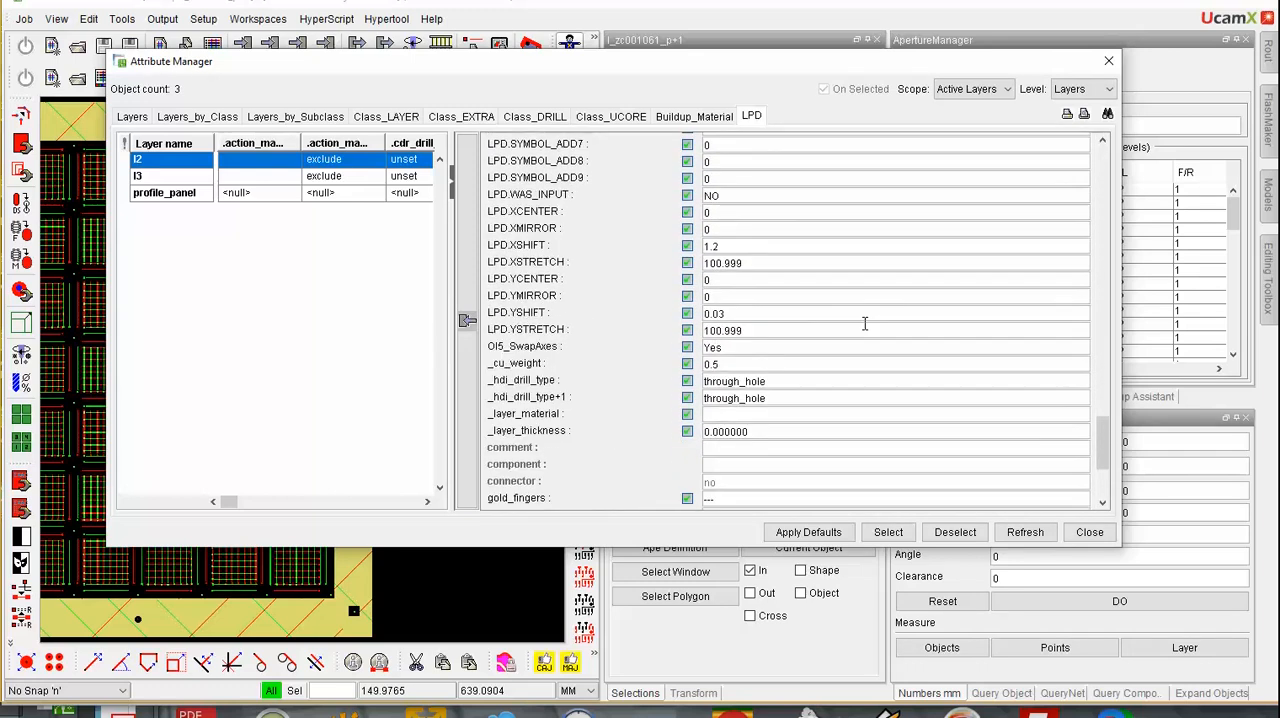
scroll(865, 323, down, 1)
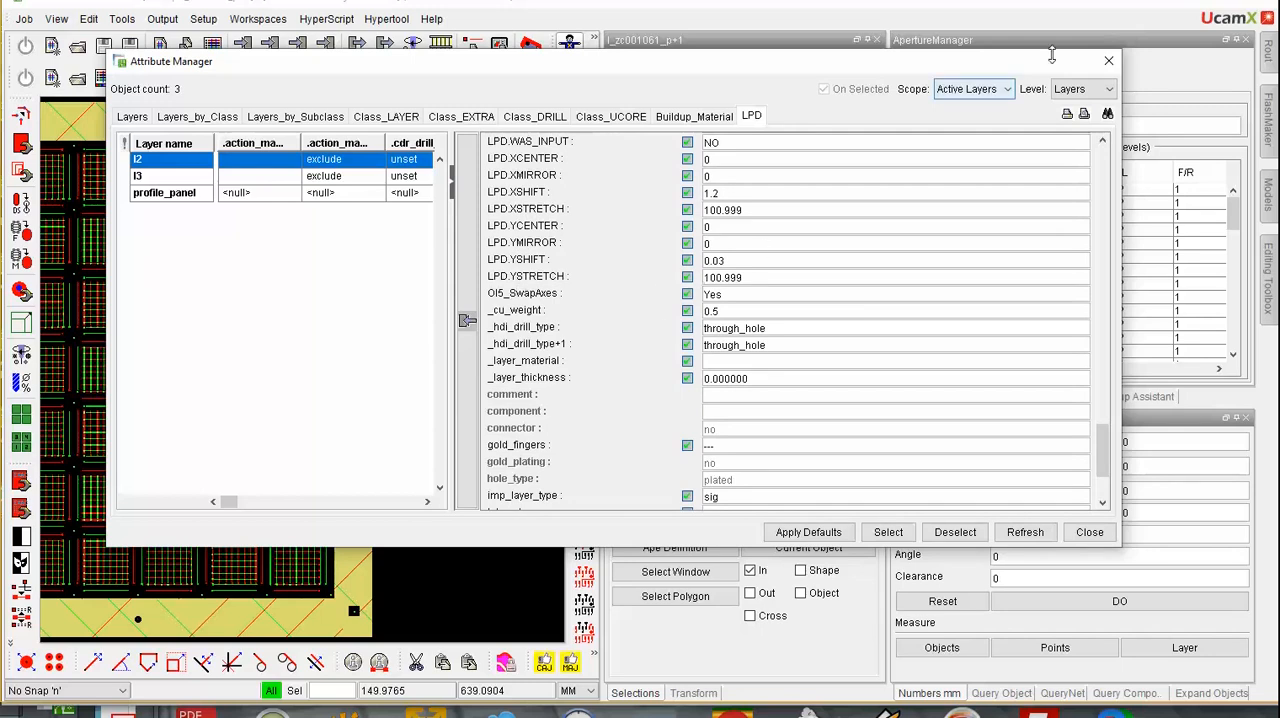
click(1108, 64)
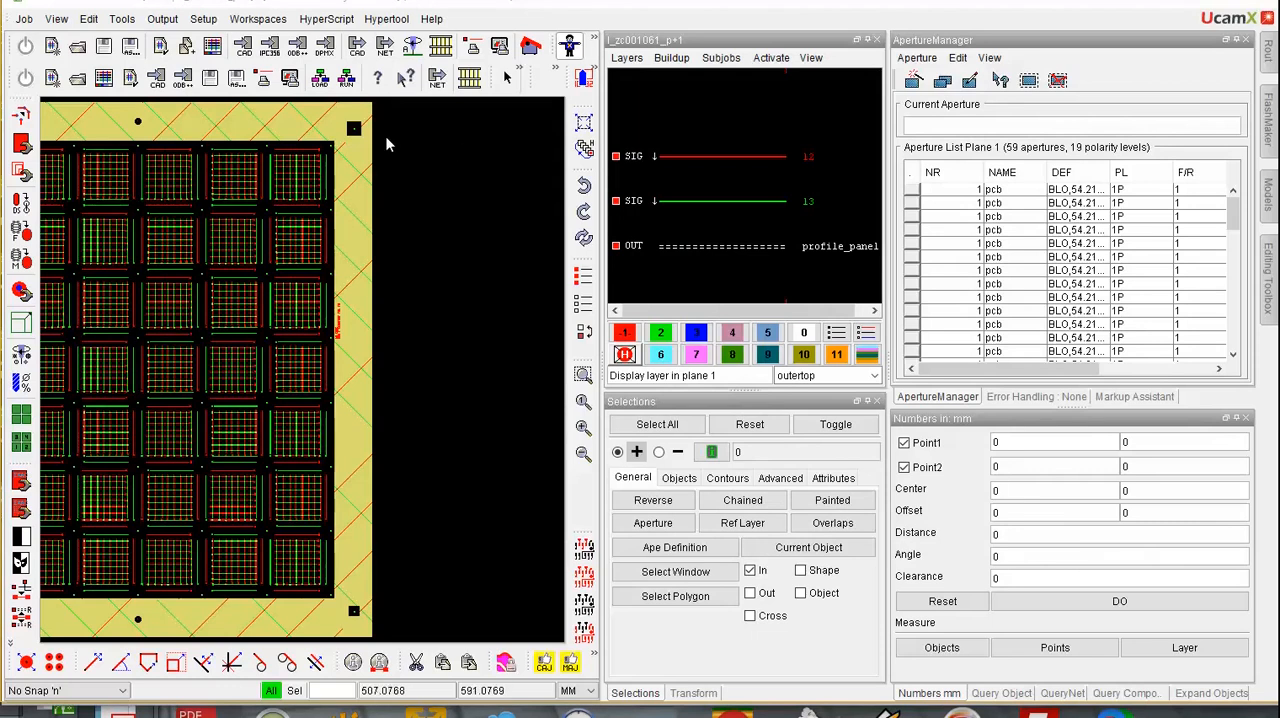
Filter the ucam.db settings on odbxx.input and view the value of odbxx.input.apply_layer_polarity
click(205, 20)
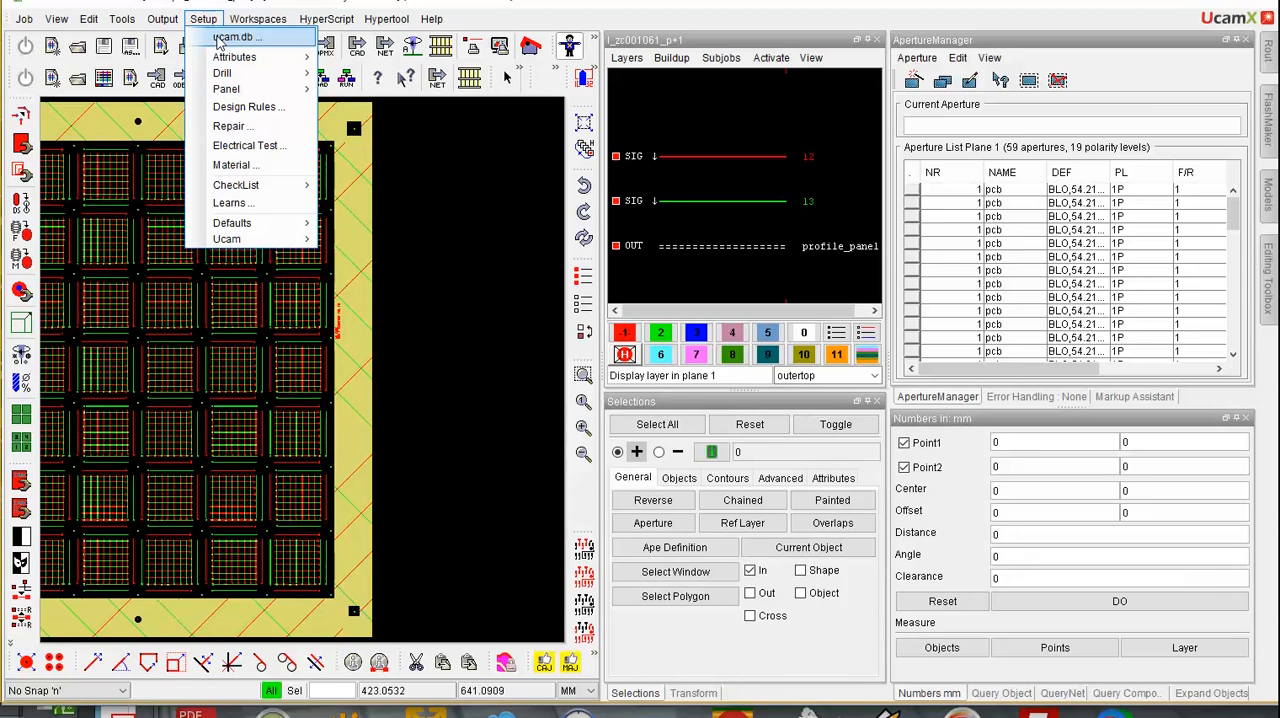
click(220, 38)
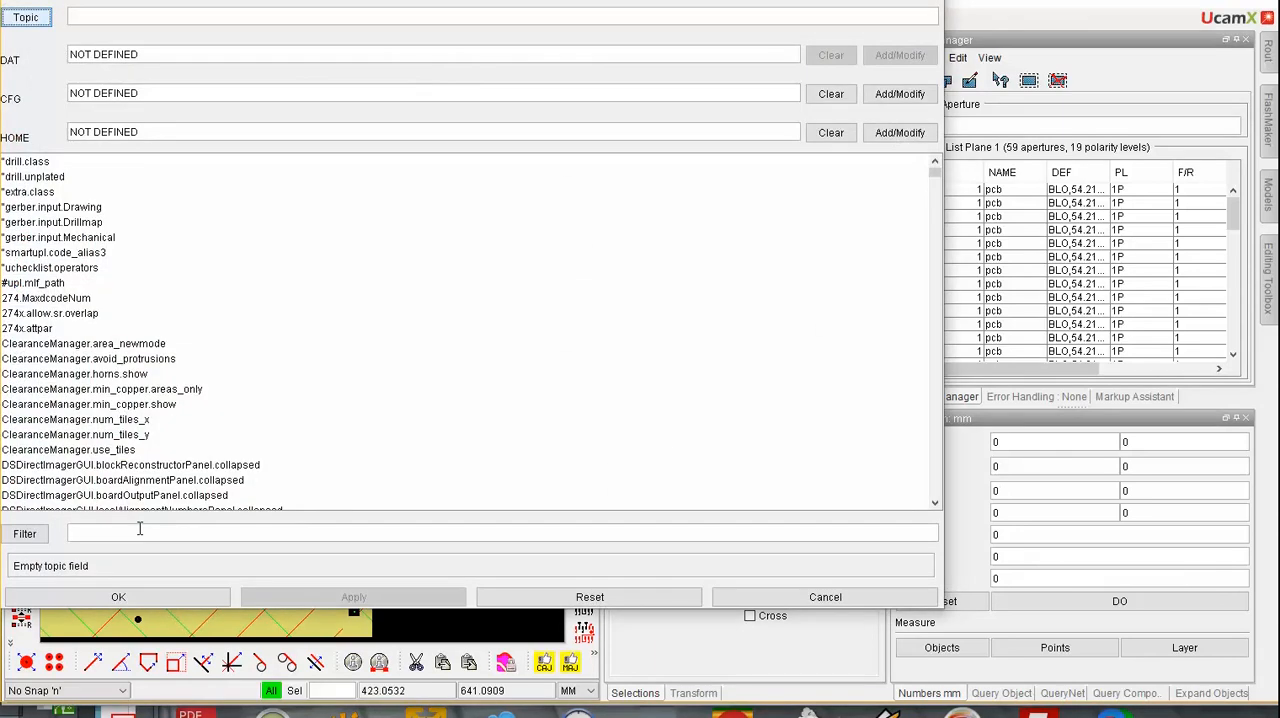
click(140, 532)
text(odbxx.input)
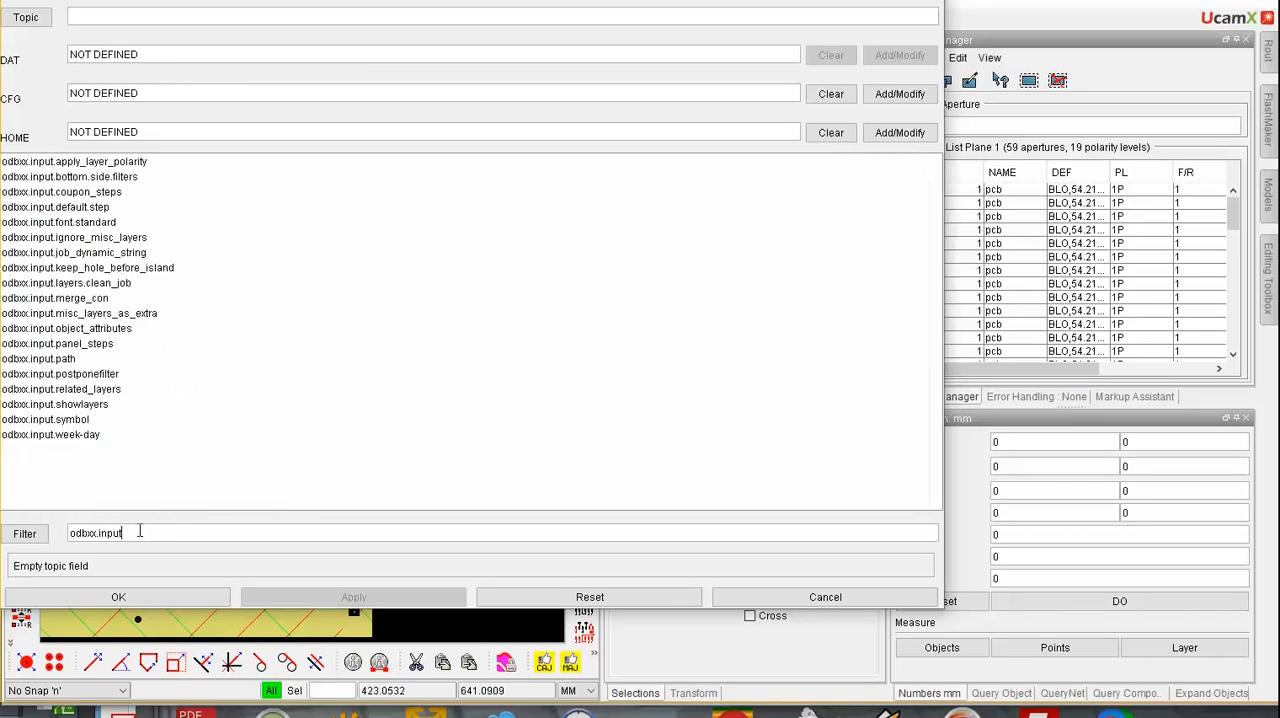
click(56, 163)
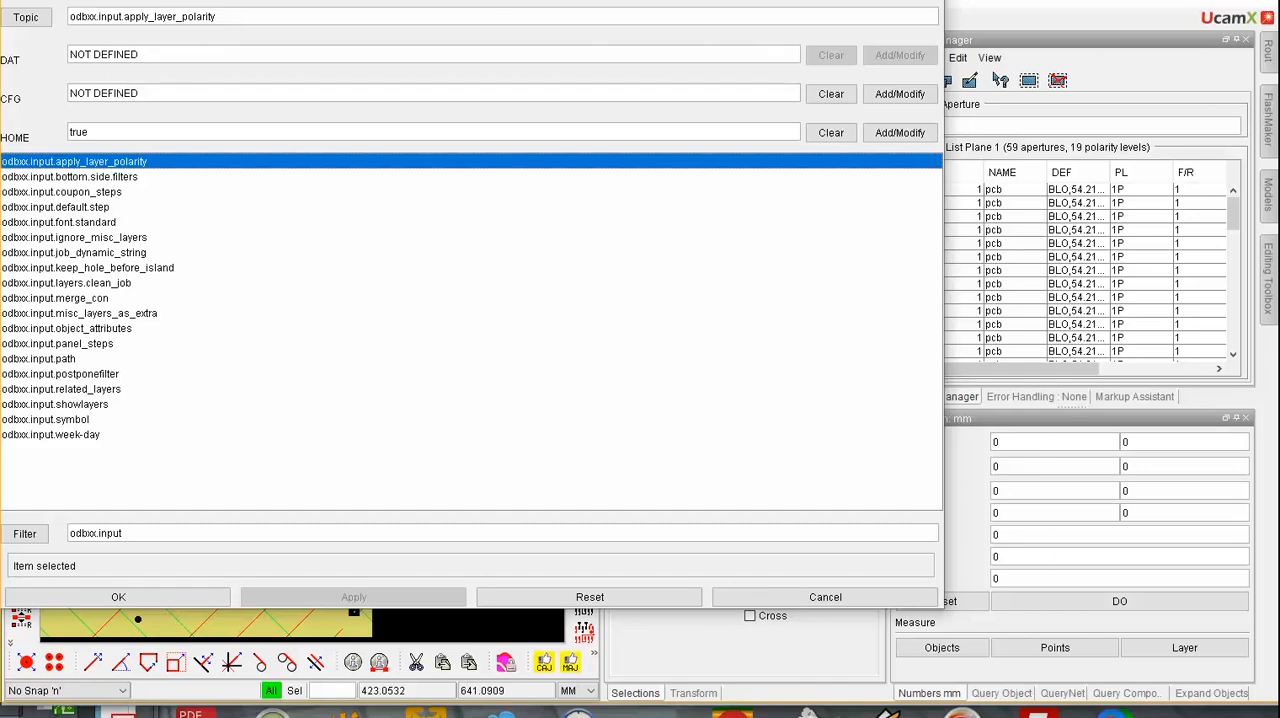
drag(902, 0, 884, 29)
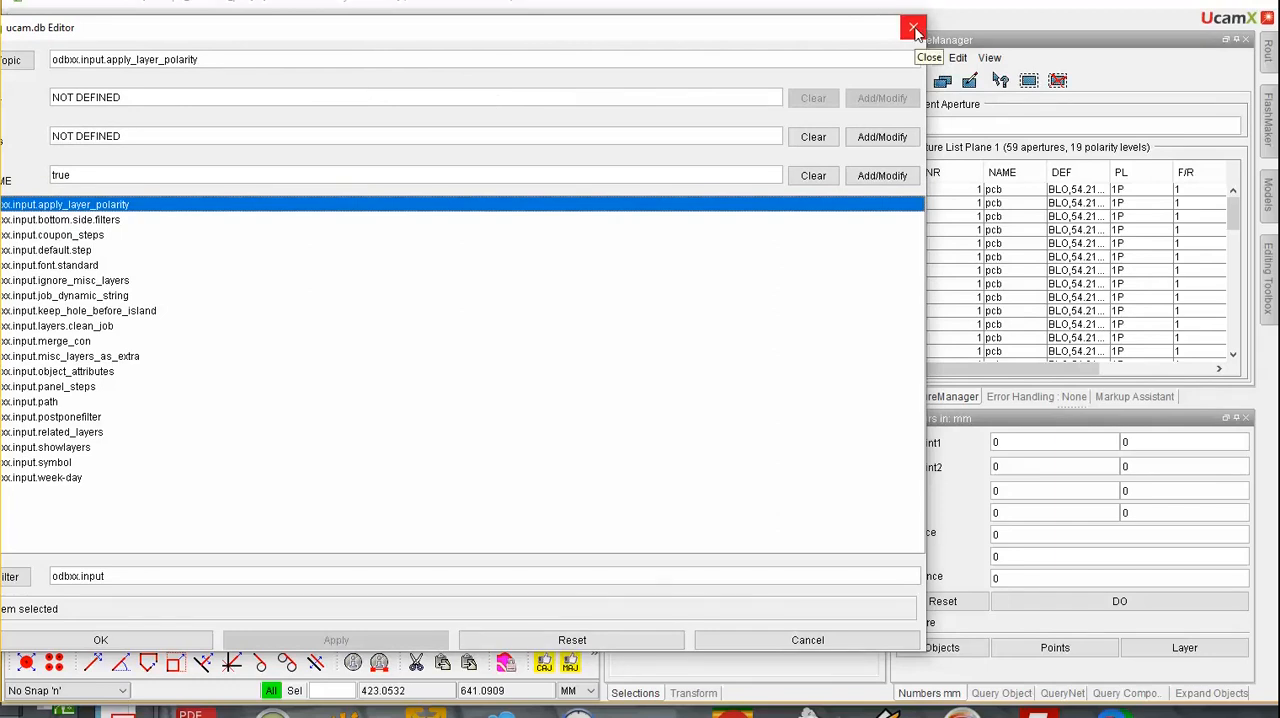
click(914, 28)
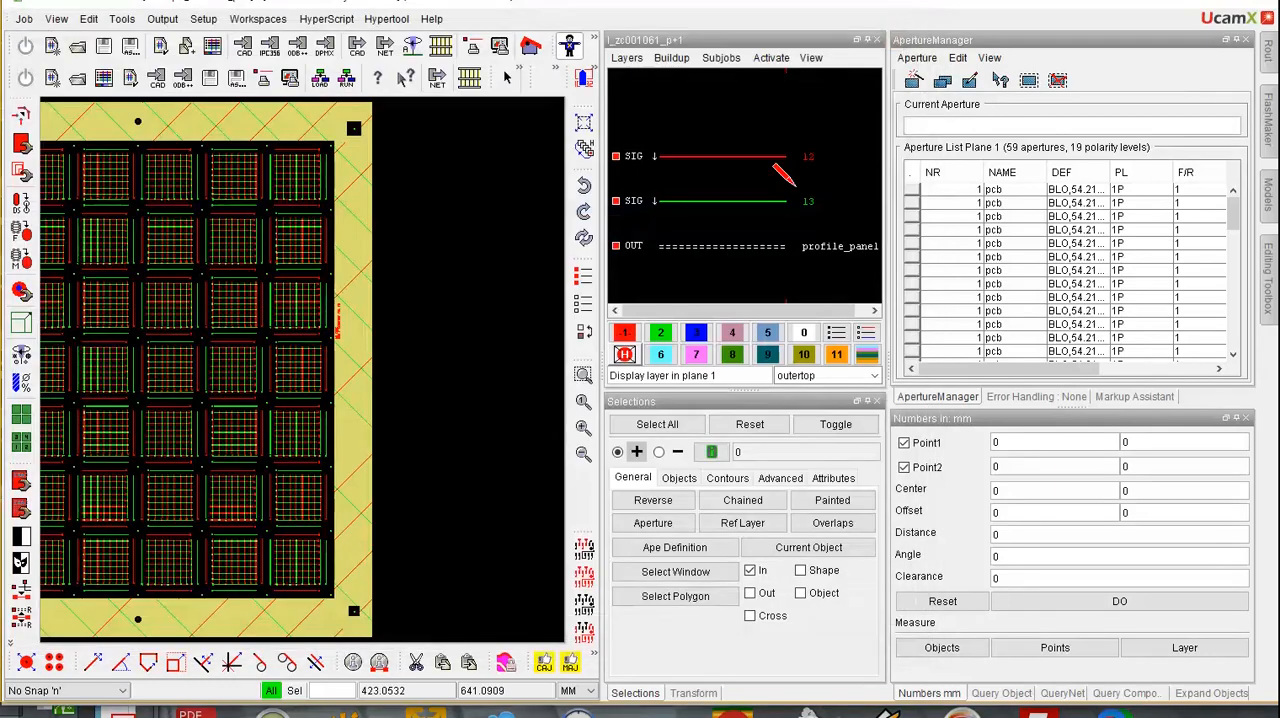
Turn on Reverse Data in the layer parameters of layer l2
click(627, 58)
click(650, 130)
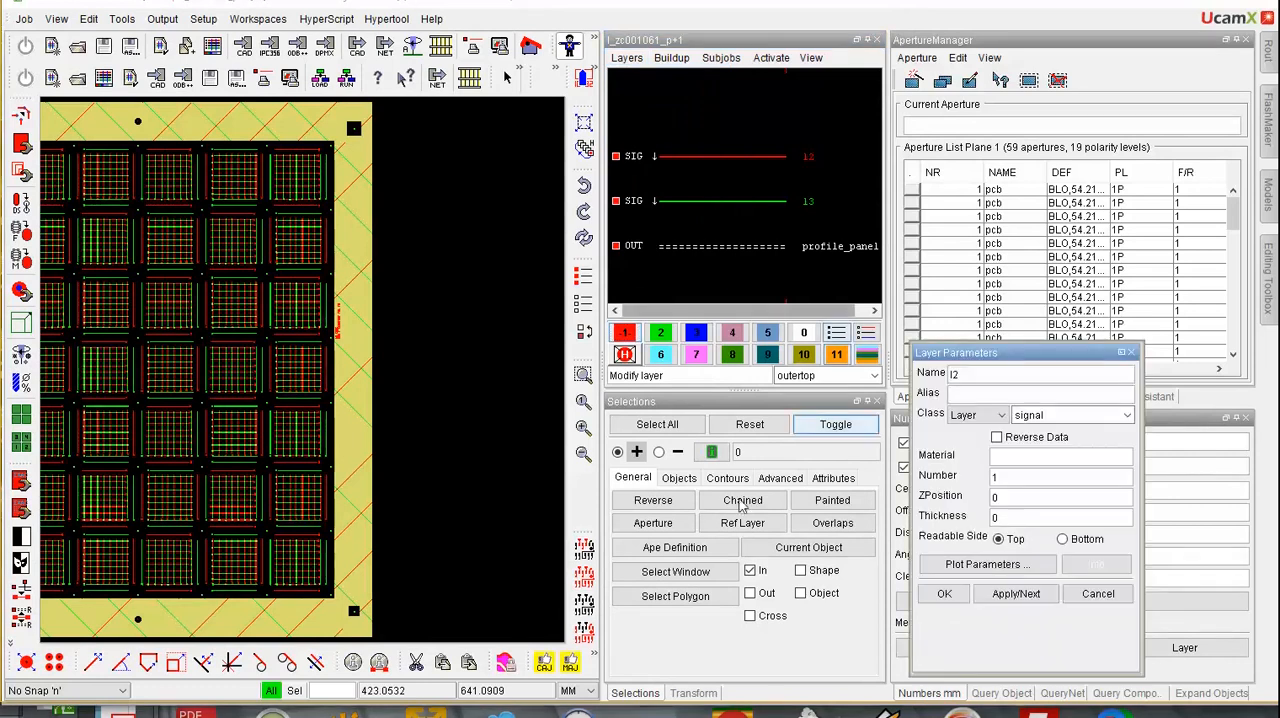
click(996, 437)
click(944, 593)
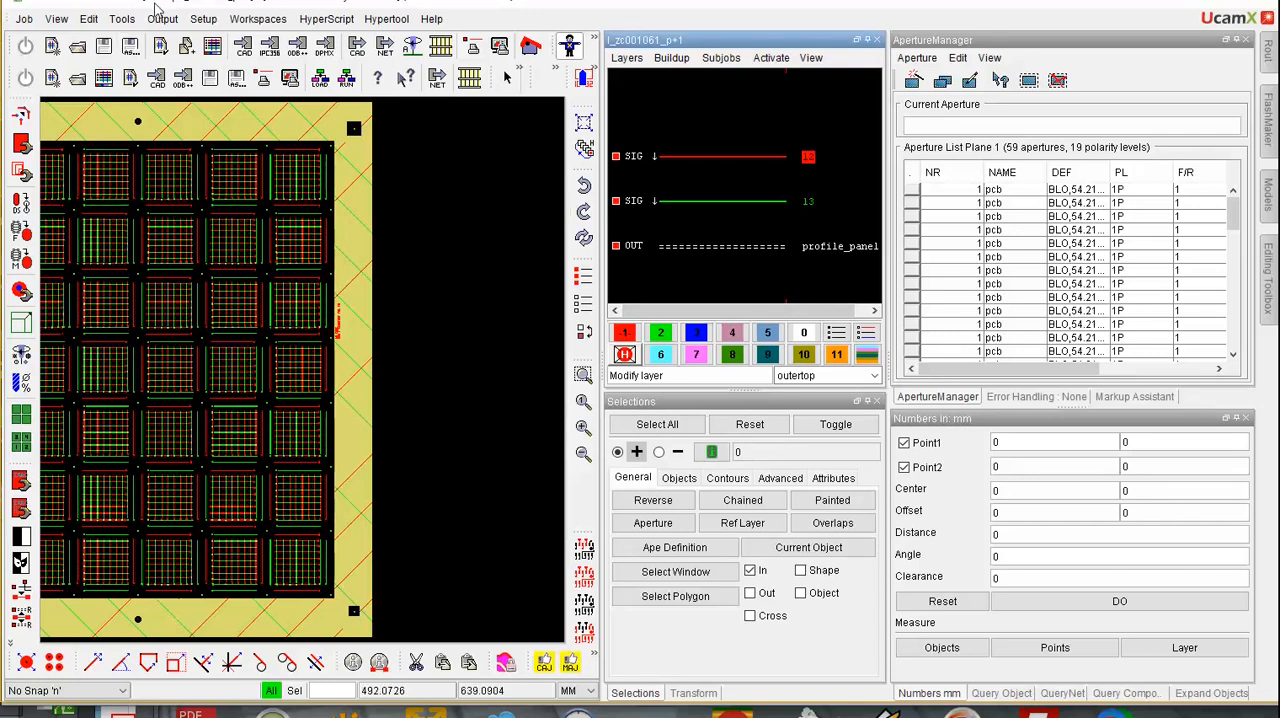
Recheck the odbxx.input.apply_layer_polarity setting in the ucam.db Editor without changing it
click(210, 19)
click(228, 38)
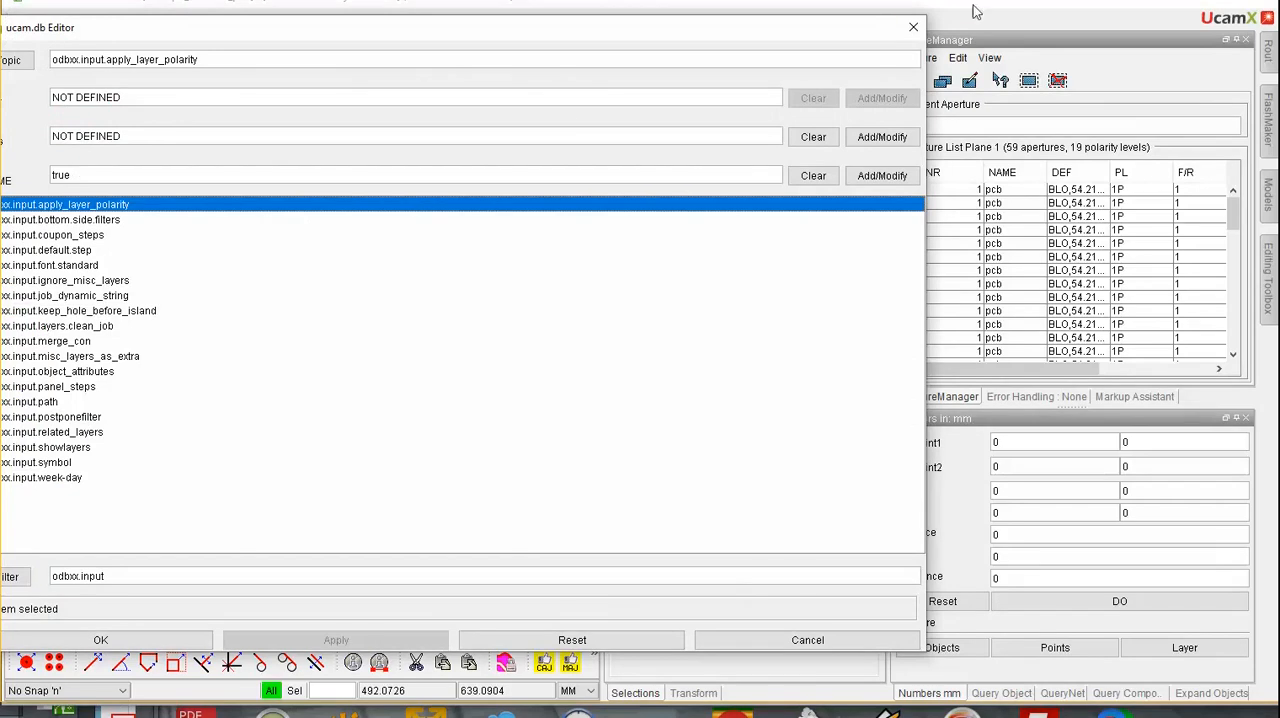
click(913, 27)
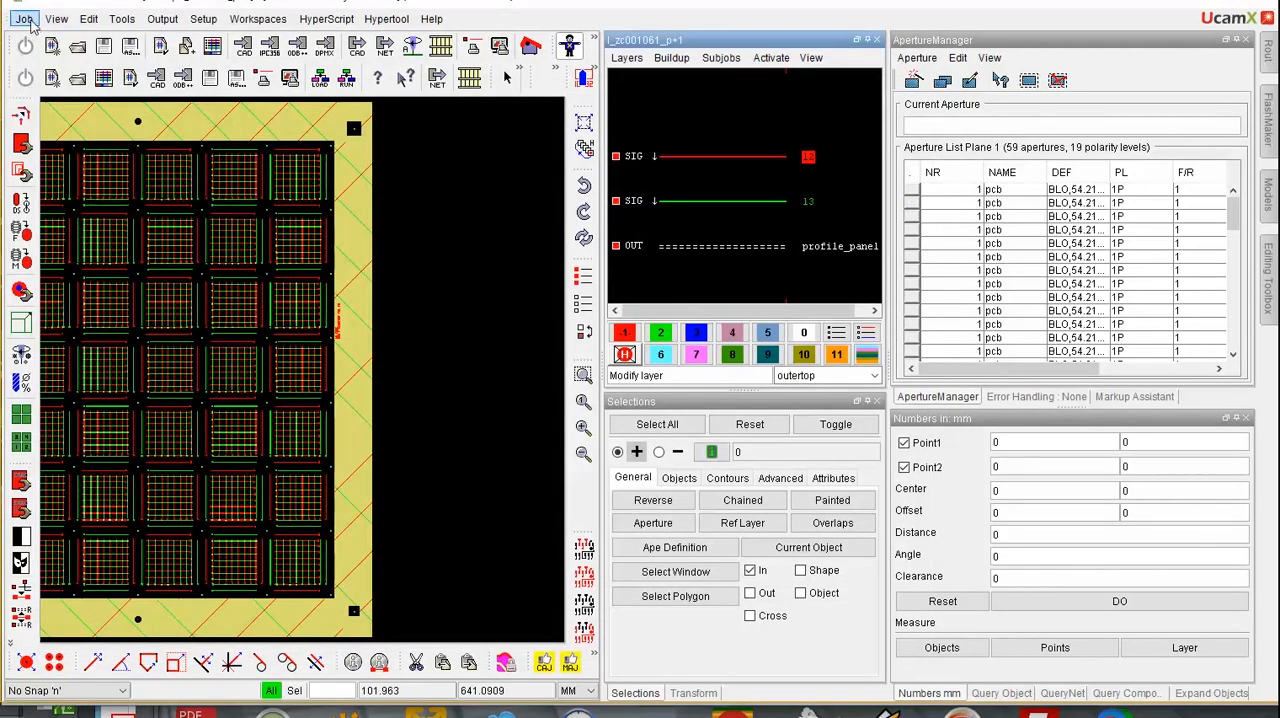
Import the job step of the ODB++ archive ldi_sample.tgz from C:\tmp, replacing the current job
click(31, 23)
mouse_move(68, 256)
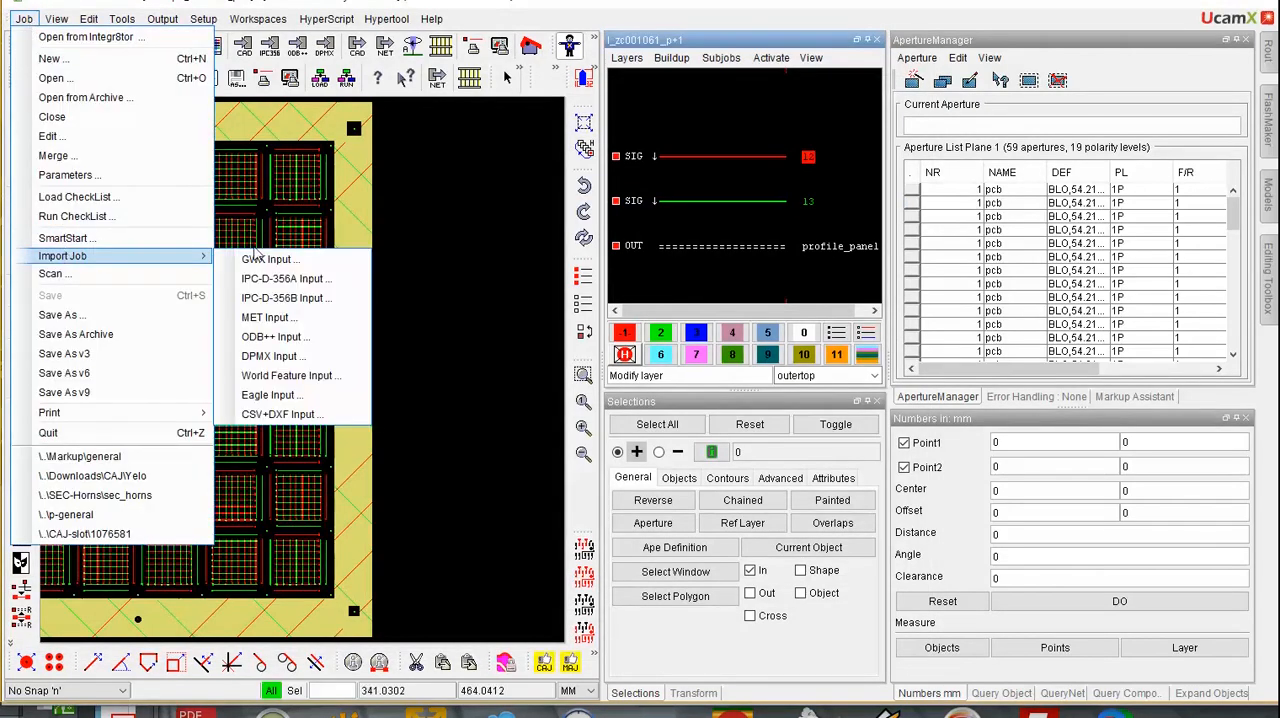
click(280, 337)
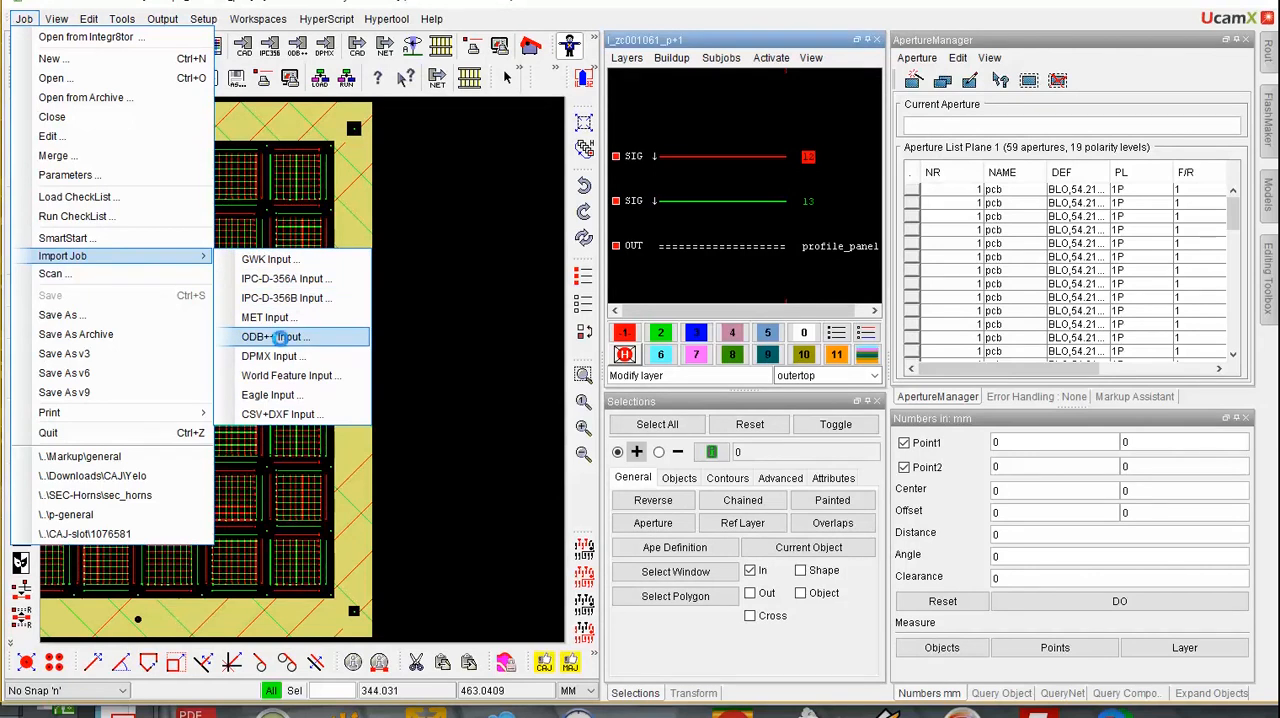
click(176, 166)
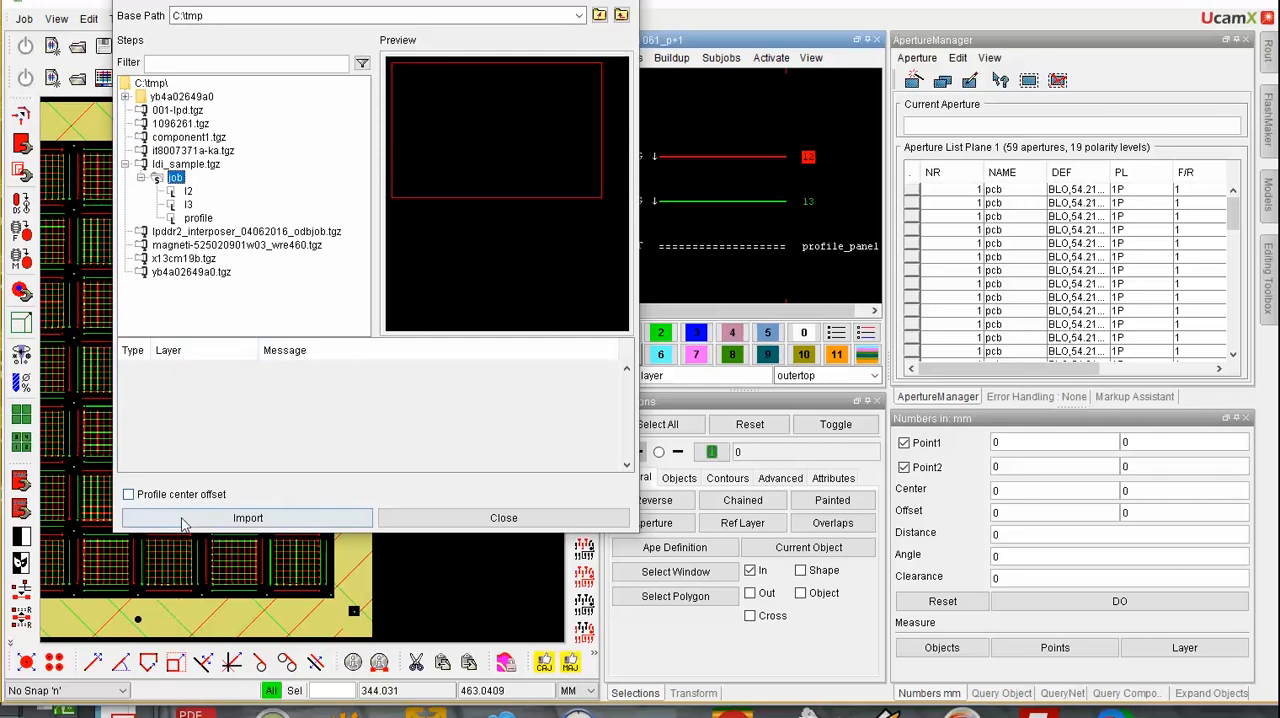
click(200, 518)
click(692, 341)
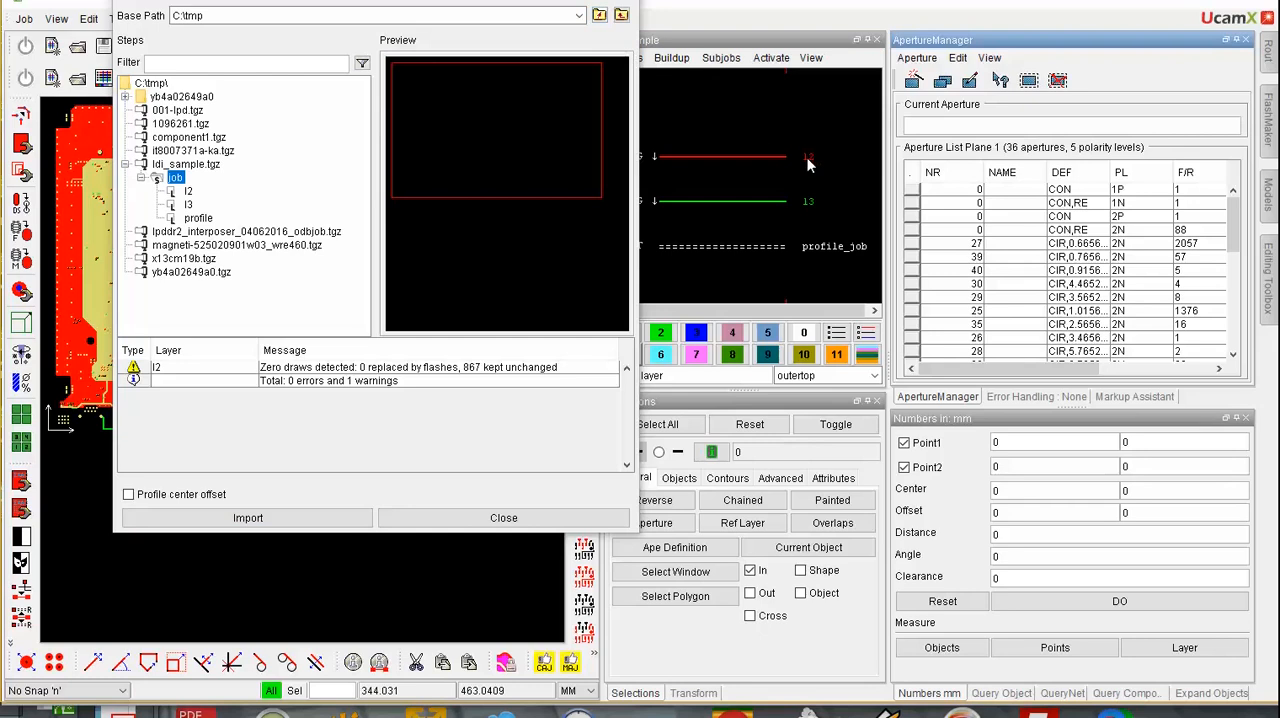
click(598, 517)
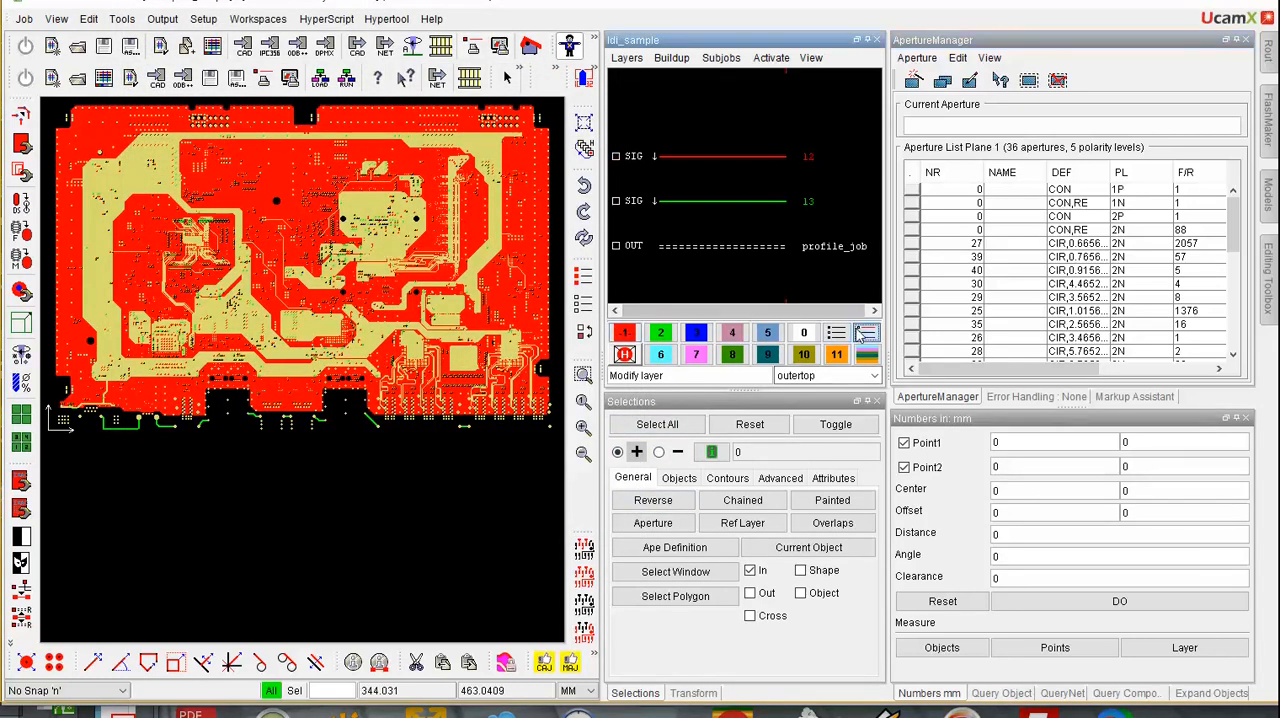
Display only layer l2 in plane 1 and inspect an area of its copper up close
click(837, 333)
click(623, 333)
click(785, 155)
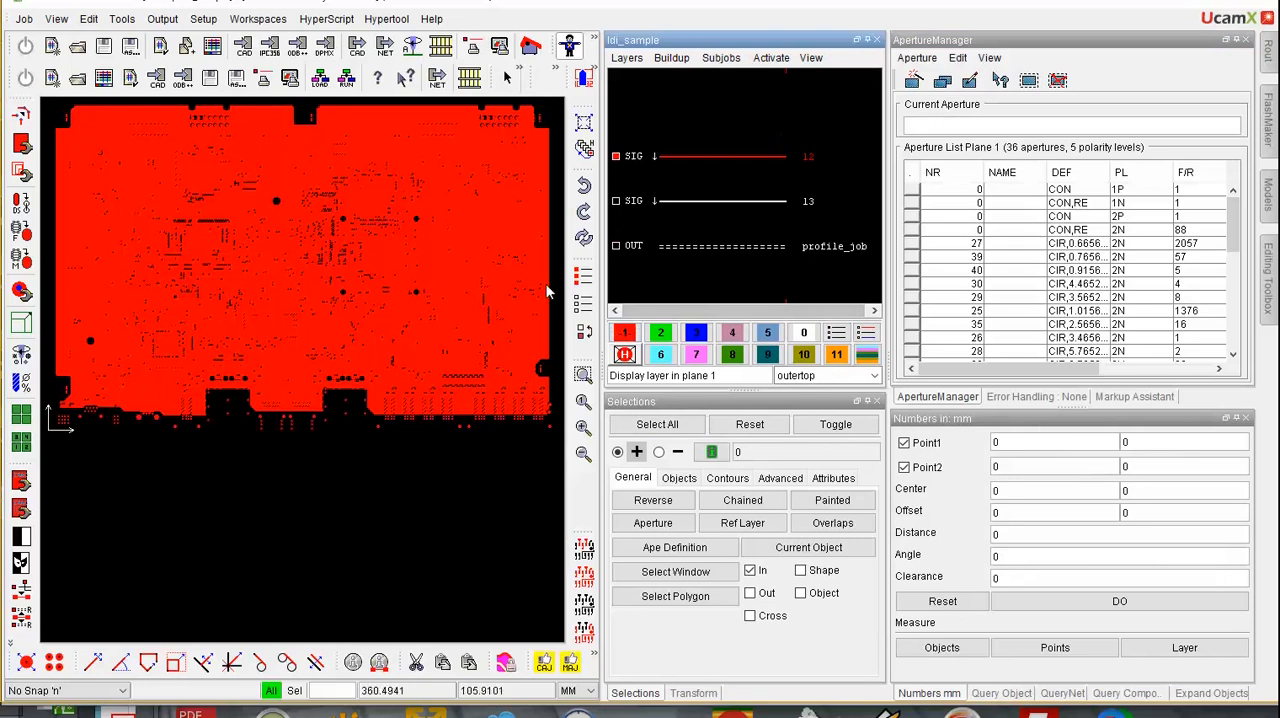
click(584, 373)
drag(447, 268, 511, 342)
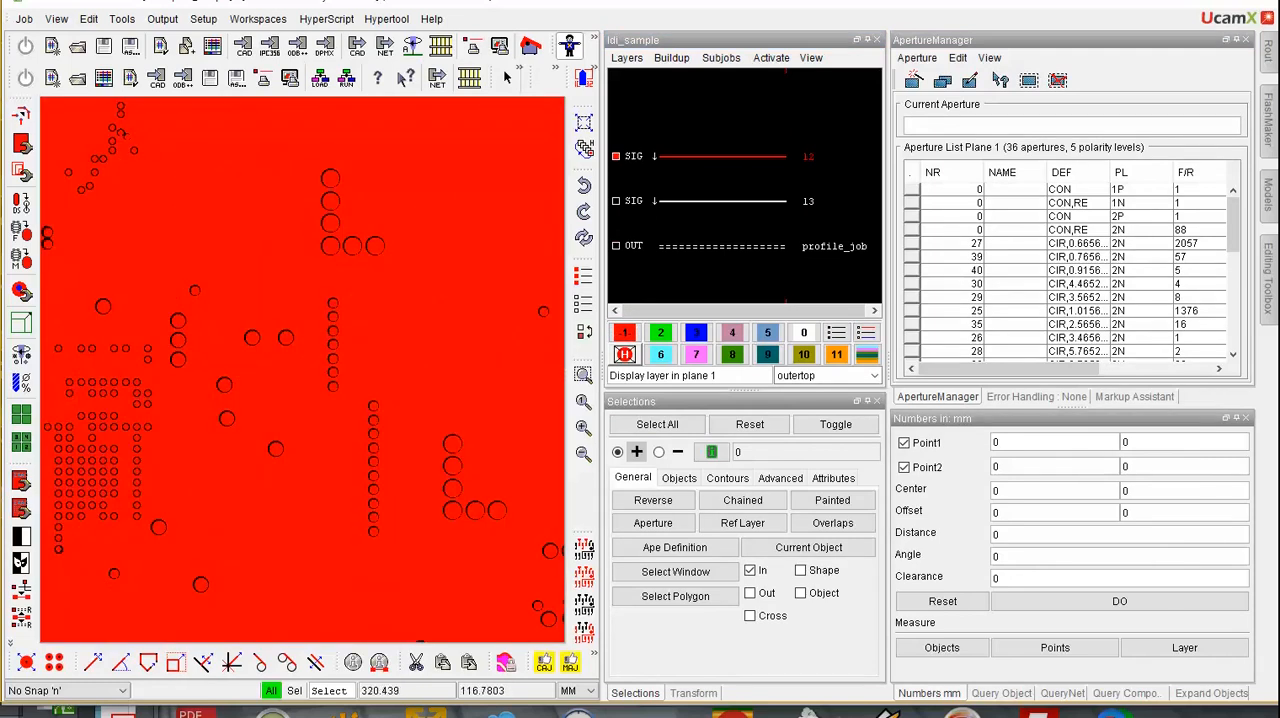